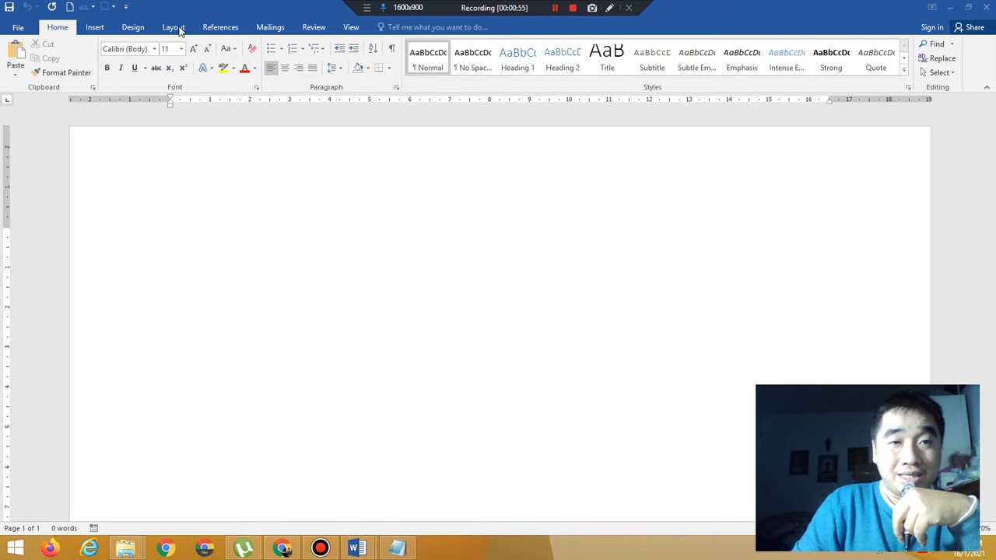
# Open the page setup's paper settings and choose Custom size as the paper size
pyautogui.click(178, 28)
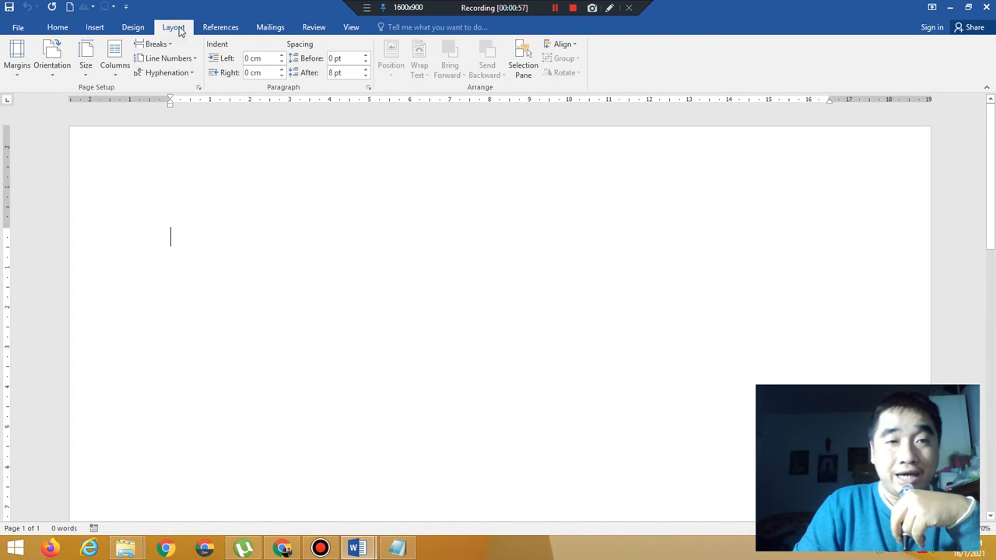
pyautogui.click(198, 87)
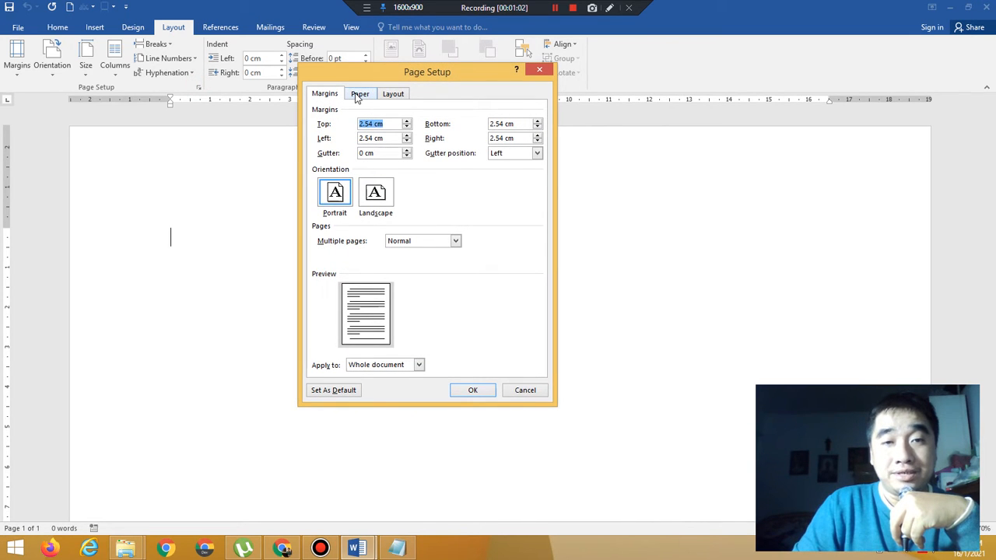
pyautogui.click(358, 94)
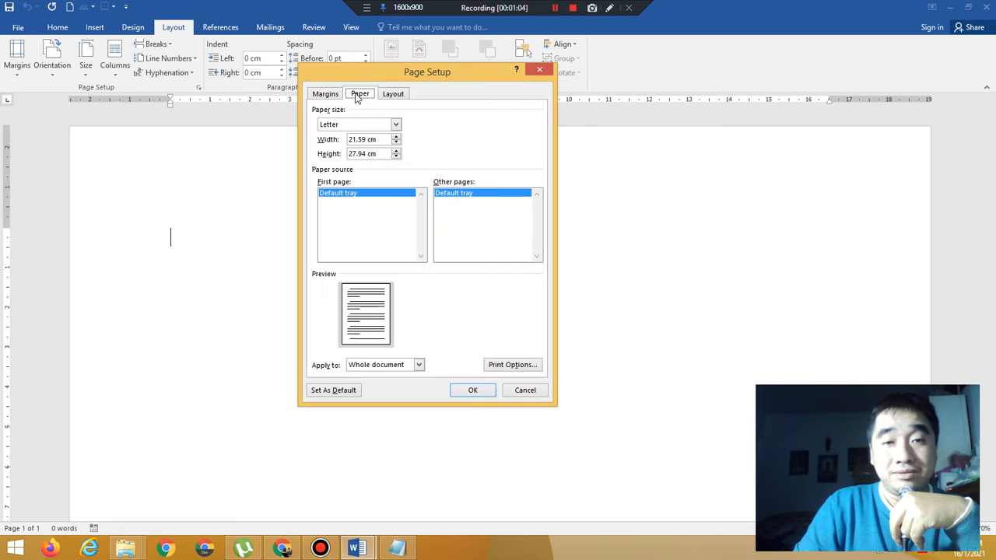
pyautogui.click(395, 125)
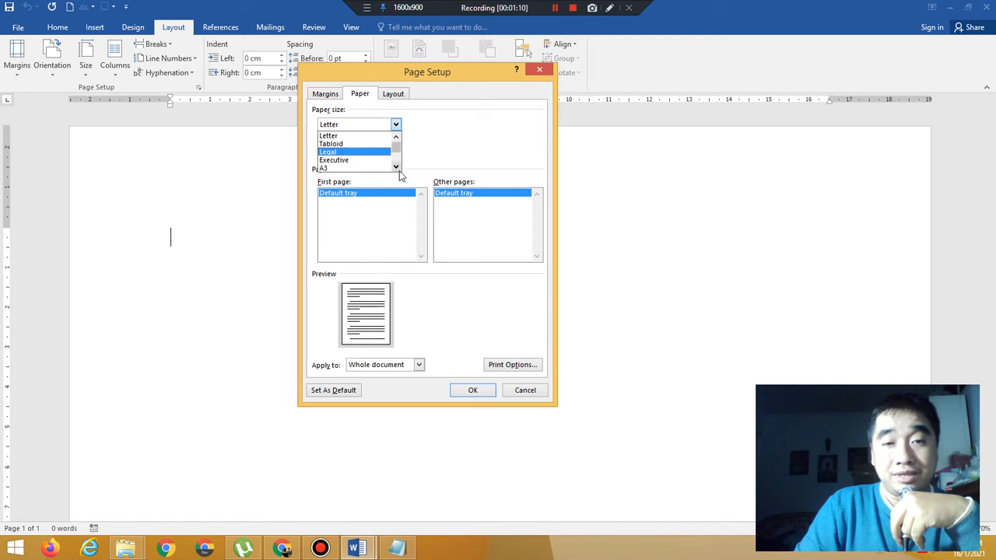
pyautogui.click(396, 167)
pyautogui.click(396, 167)
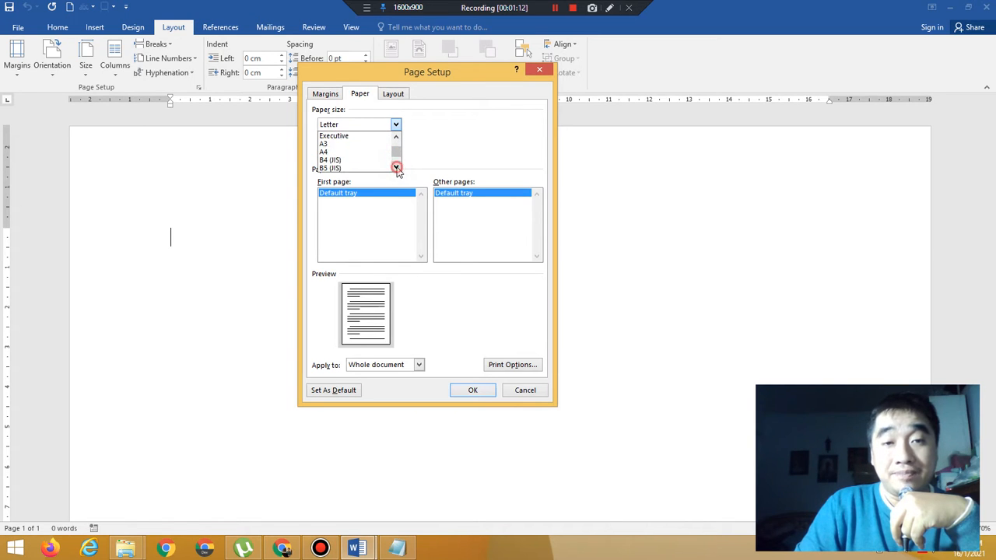
pyautogui.click(396, 168)
pyautogui.click(396, 168)
pyautogui.click(397, 168)
pyautogui.click(374, 168)
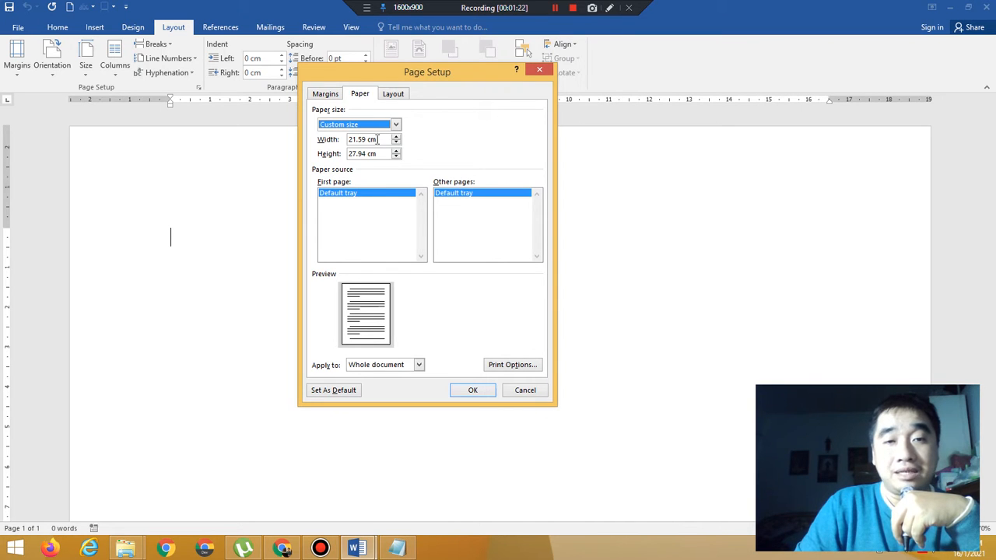
# Set the paper width to 8 cm and the height to 5 cm
pyautogui.press('Tab')
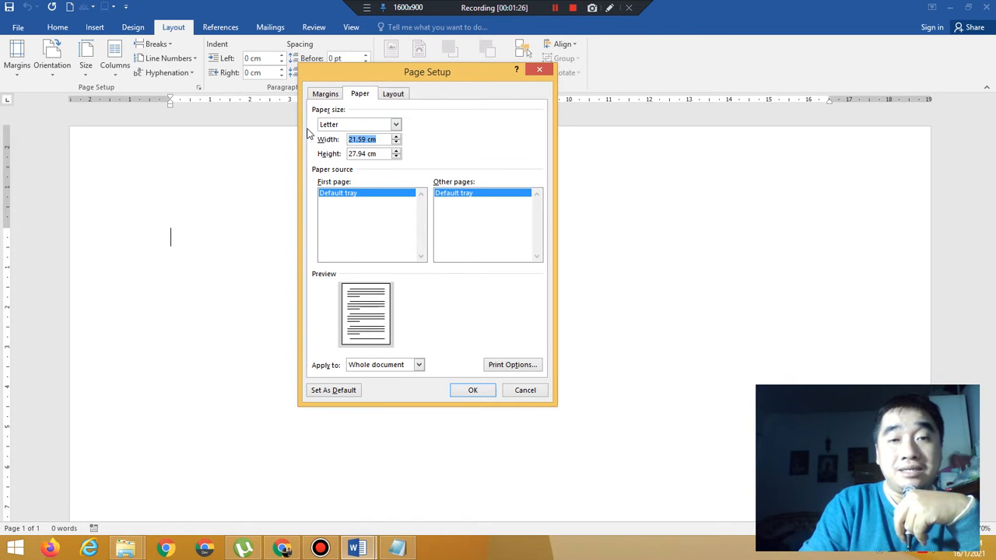
pyautogui.write('8')
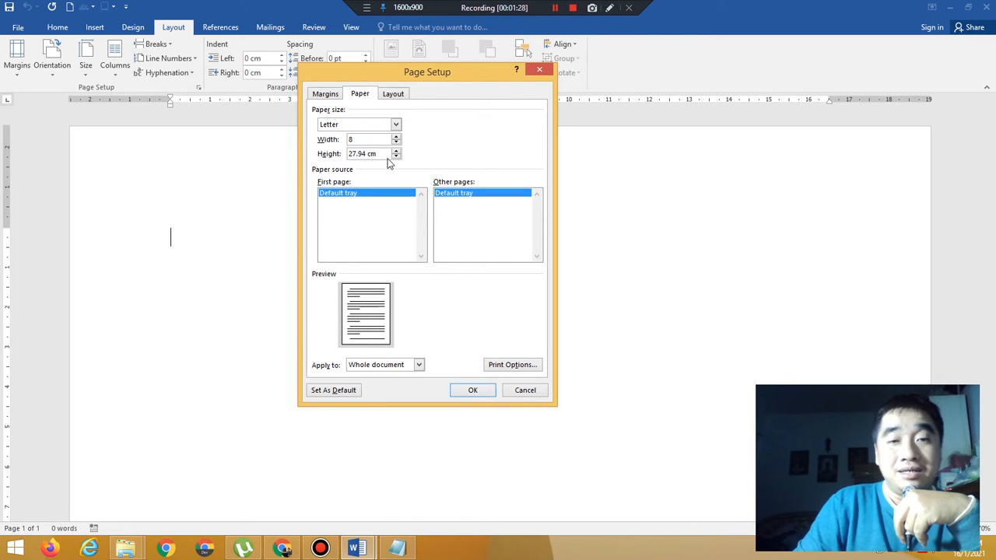
pyautogui.press('Tab')
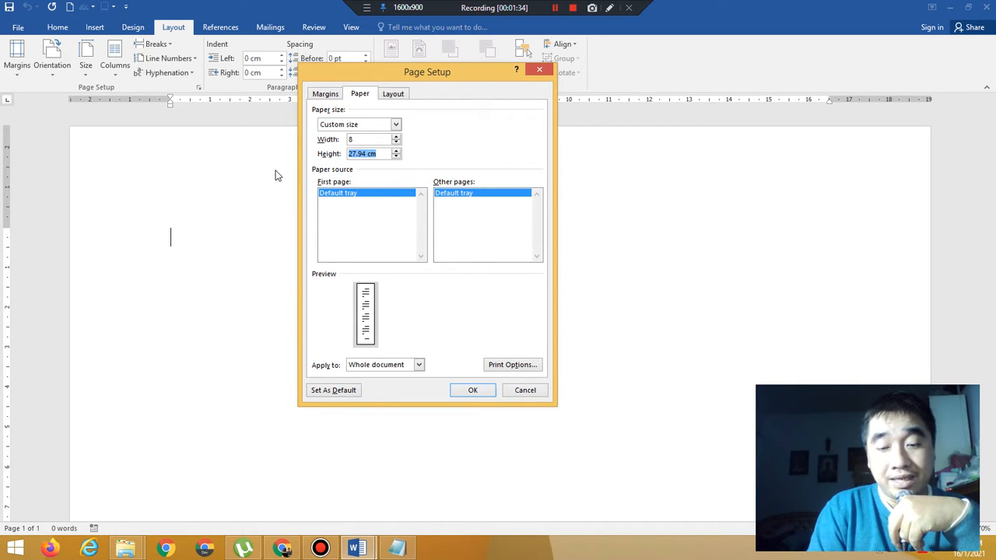
pyautogui.write('5')
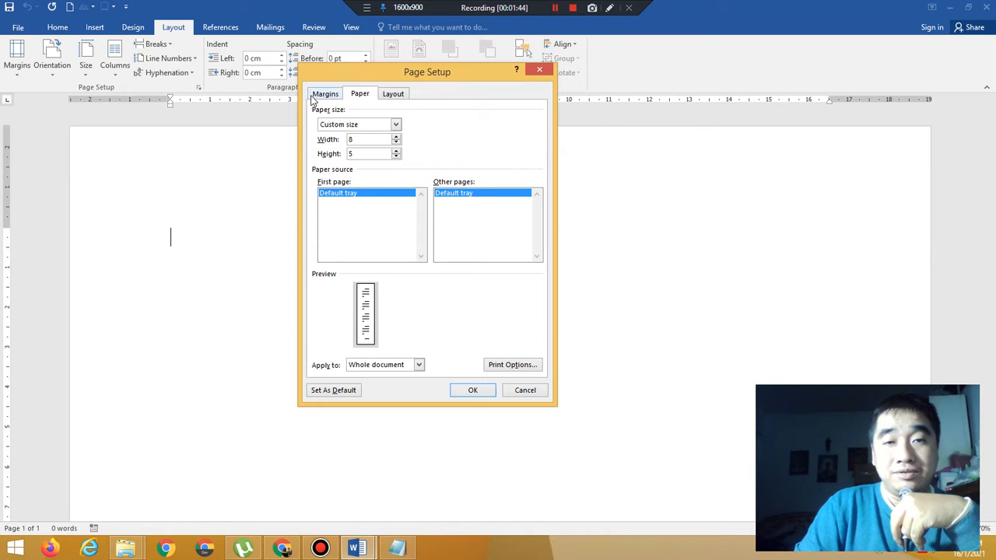
# Set the page orientation to Landscape and check the custom paper size
pyautogui.click(323, 94)
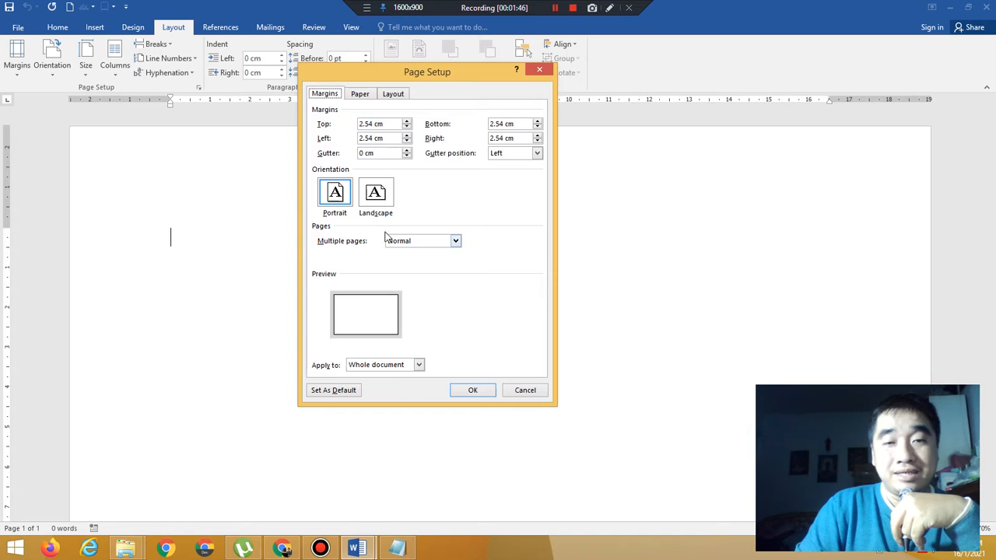
pyautogui.click(376, 201)
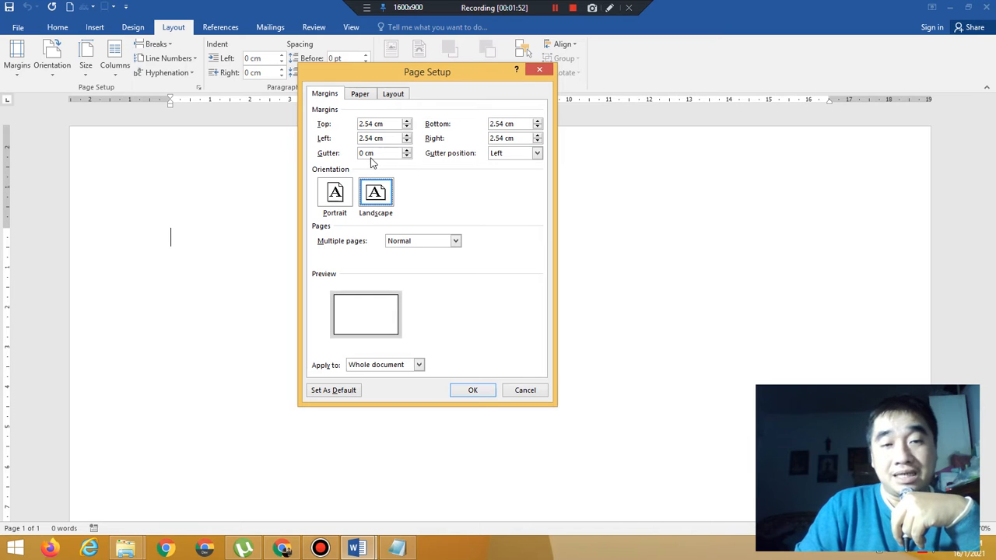
pyautogui.click(359, 96)
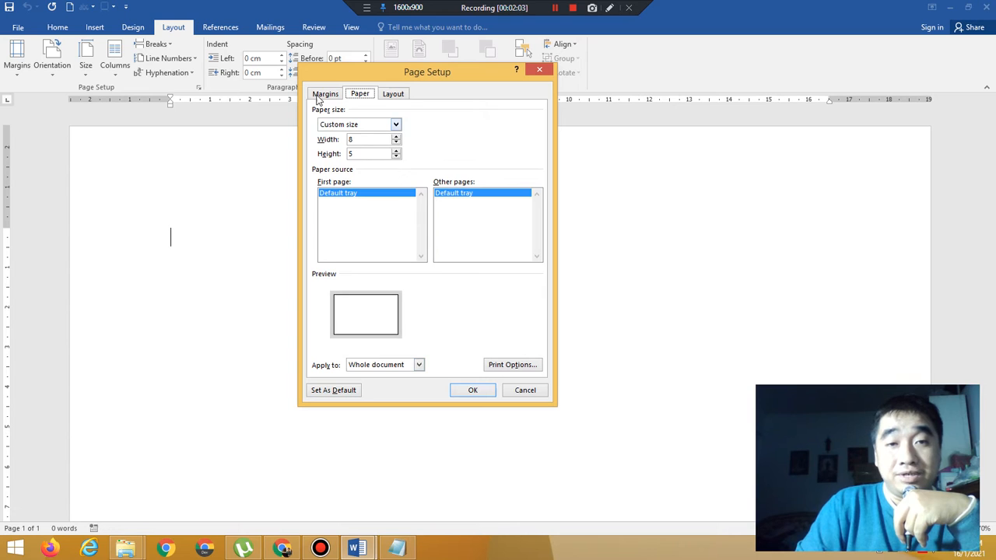
# Set the page's top margin to 0.5 cm
pyautogui.click(323, 94)
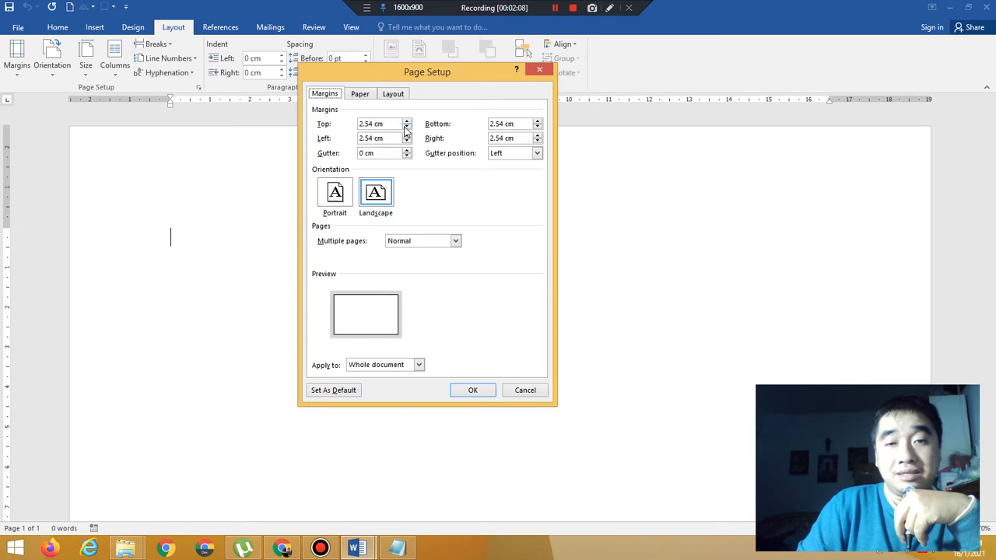
pyautogui.moveTo(408, 128); pyautogui.dragTo(408, 129)
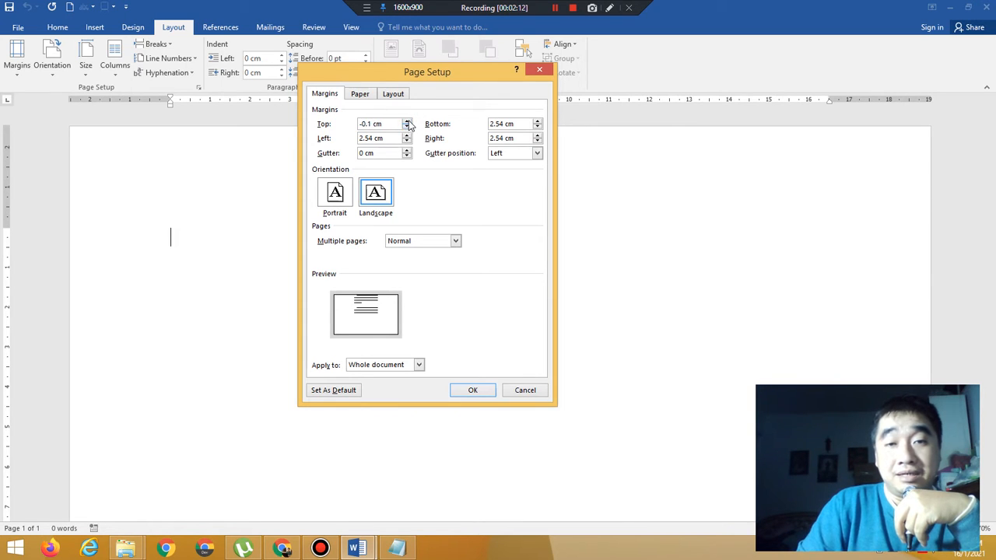
pyautogui.click(406, 128)
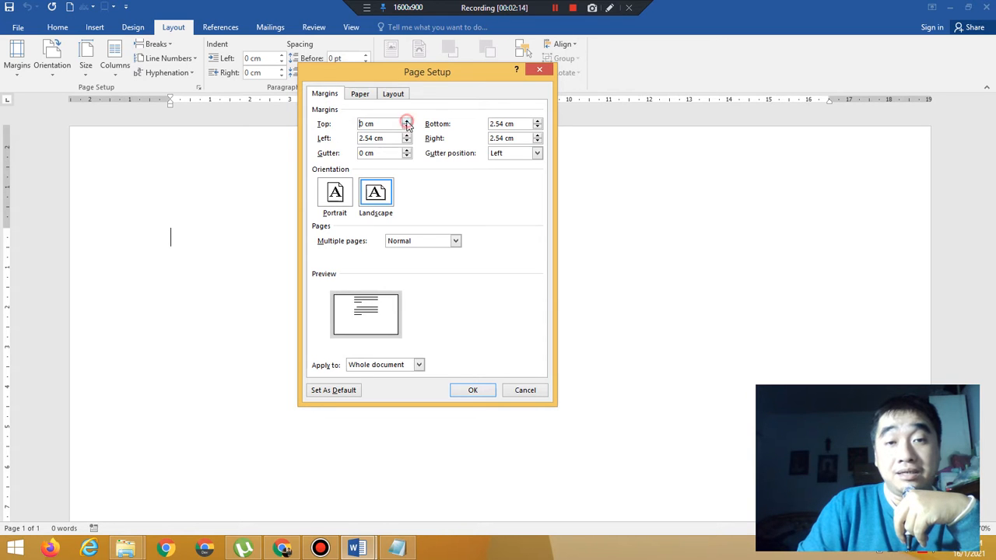
pyautogui.click(406, 120)
pyautogui.click(406, 120)
pyautogui.click(406, 120)
pyautogui.click(406, 120)
pyautogui.click(406, 121)
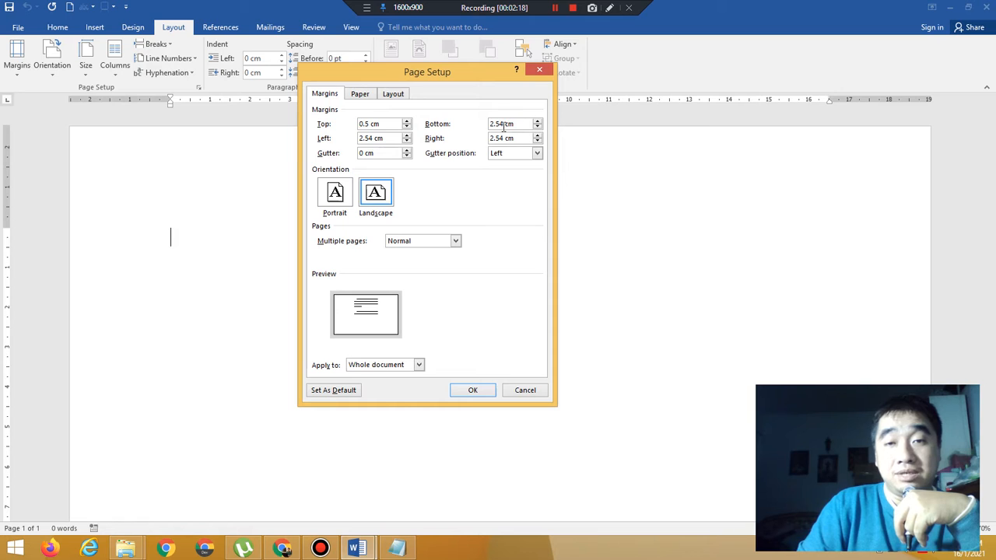
# Set the bottom, left and right margins to 0.5 cm and apply the page setup to the document
pyautogui.moveTo(506, 123); pyautogui.dragTo(489, 124)
pyautogui.write('0.')
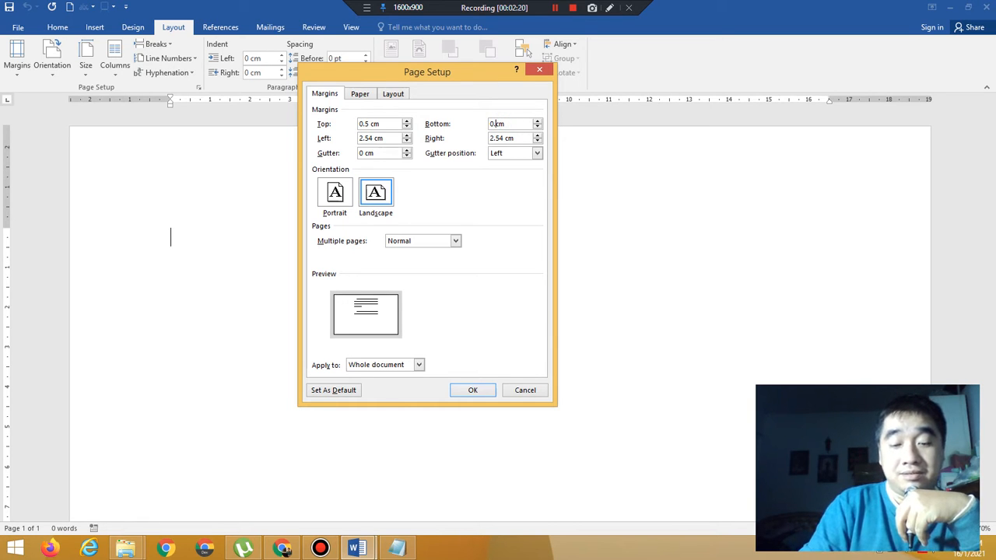
pyautogui.write('5')
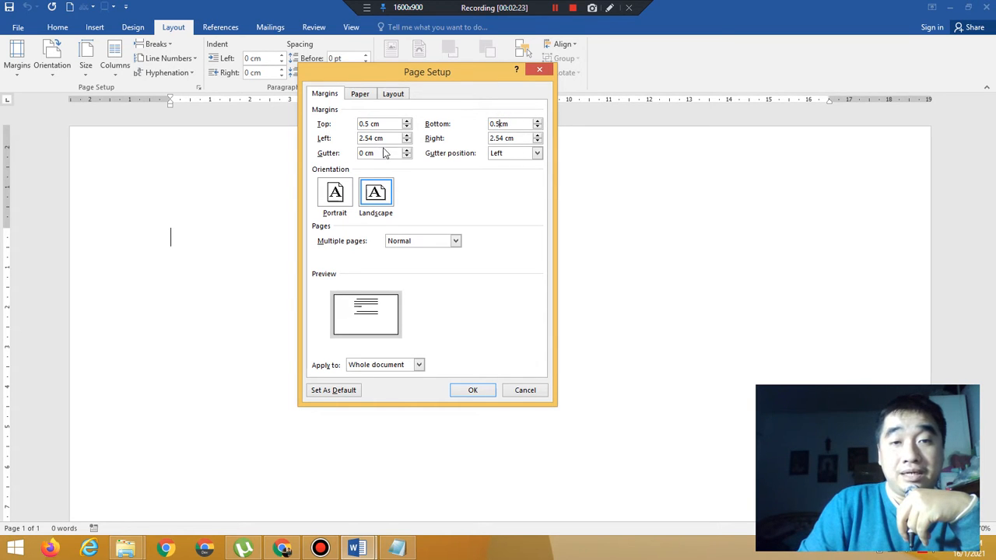
pyautogui.moveTo(374, 138); pyautogui.dragTo(359, 138)
pyautogui.write('0.')
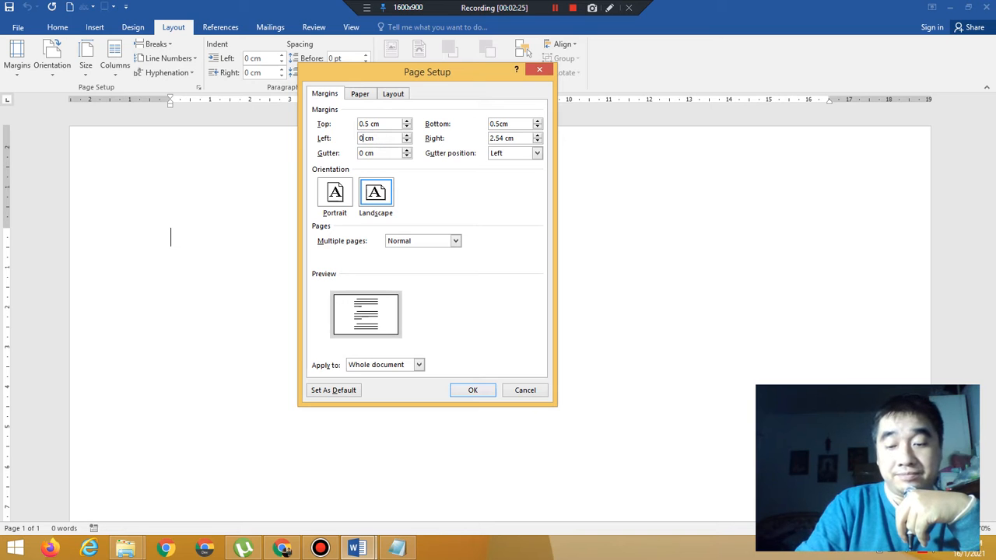
pyautogui.write('5')
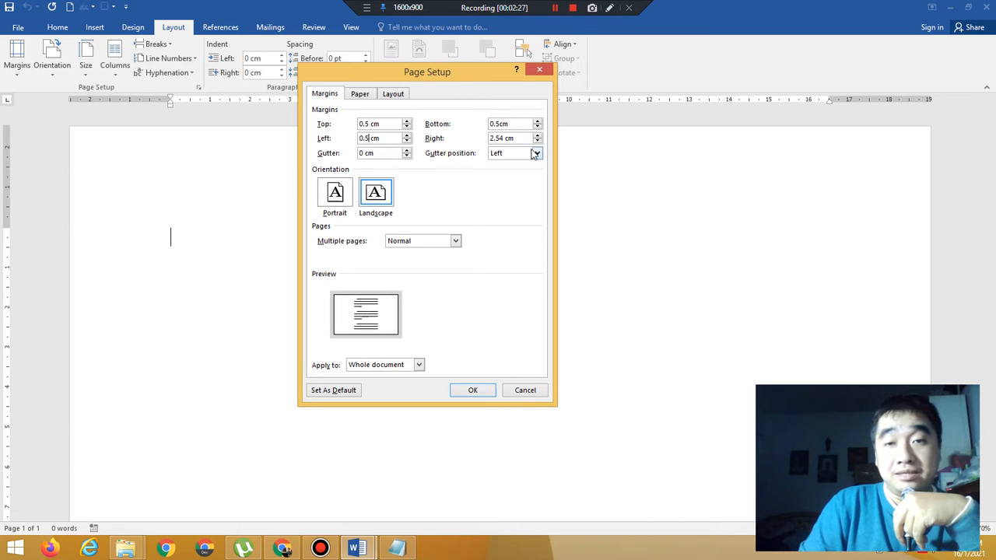
pyautogui.moveTo(505, 138); pyautogui.dragTo(489, 137)
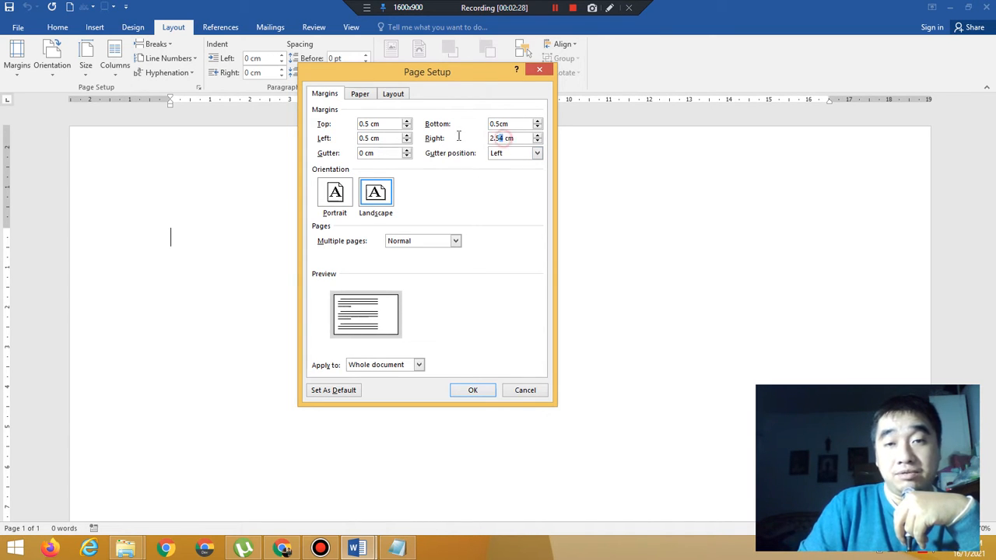
pyautogui.write('0.5')
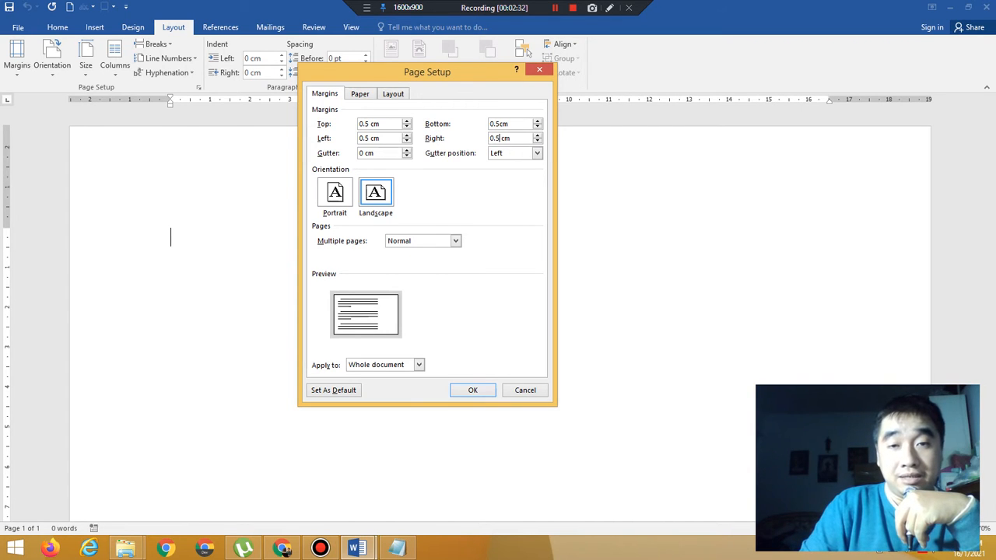
pyautogui.click(472, 390)
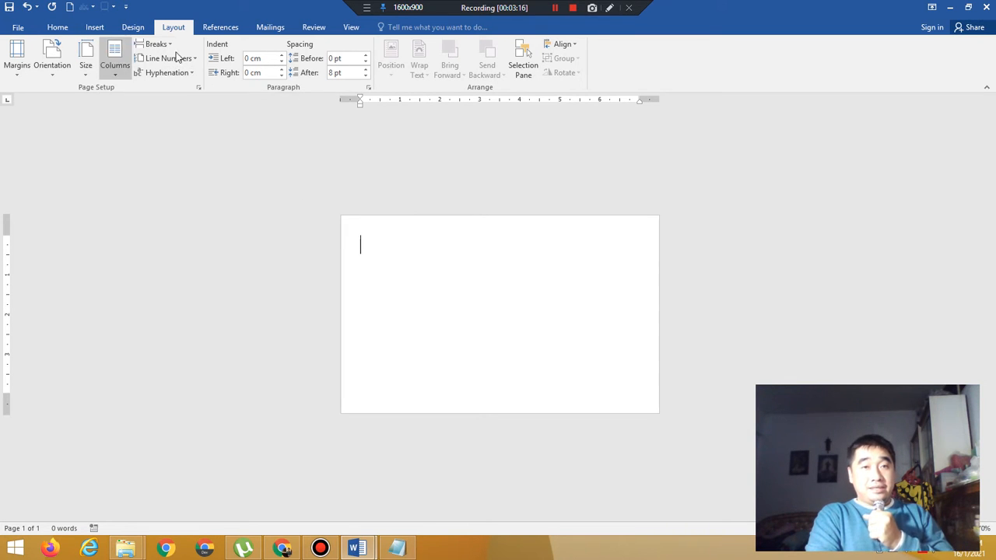
# Open the page border settings in Borders and Shading and move the dialog clear of the page
pyautogui.click(95, 28)
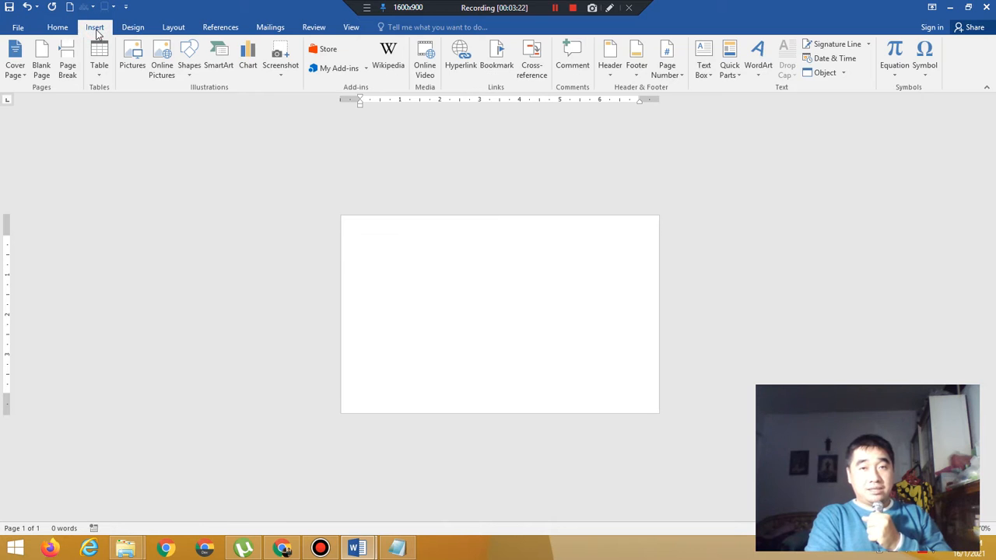
pyautogui.click(65, 28)
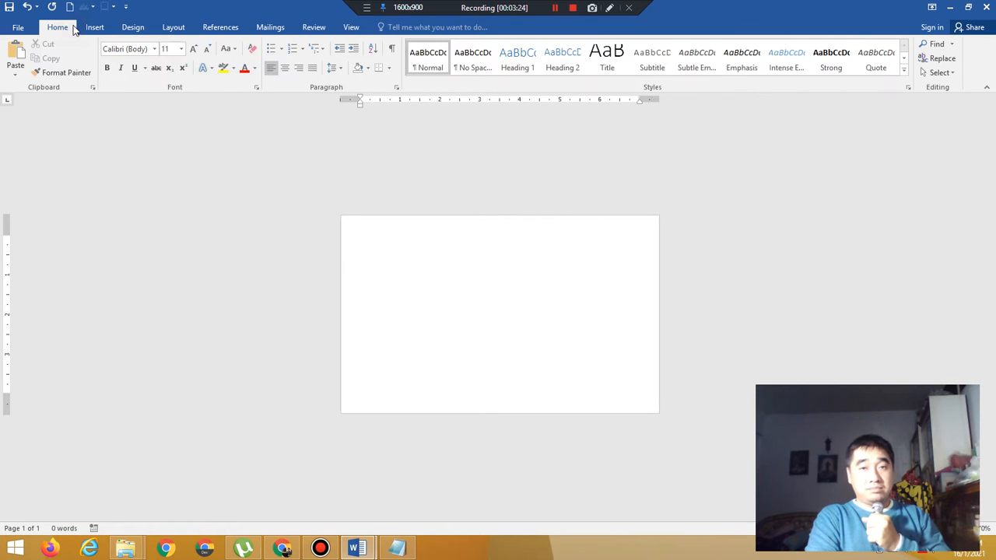
pyautogui.click(390, 70)
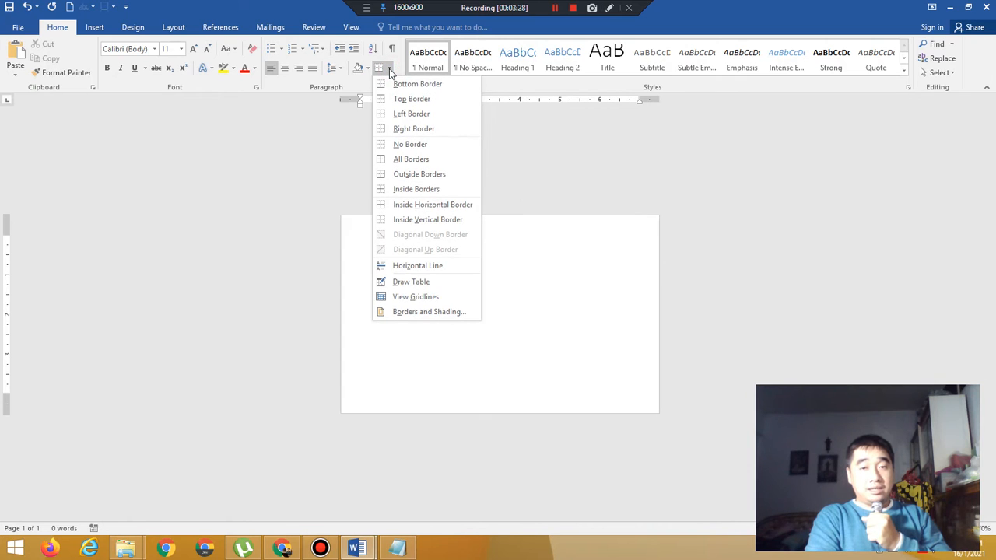
pyautogui.click(442, 313)
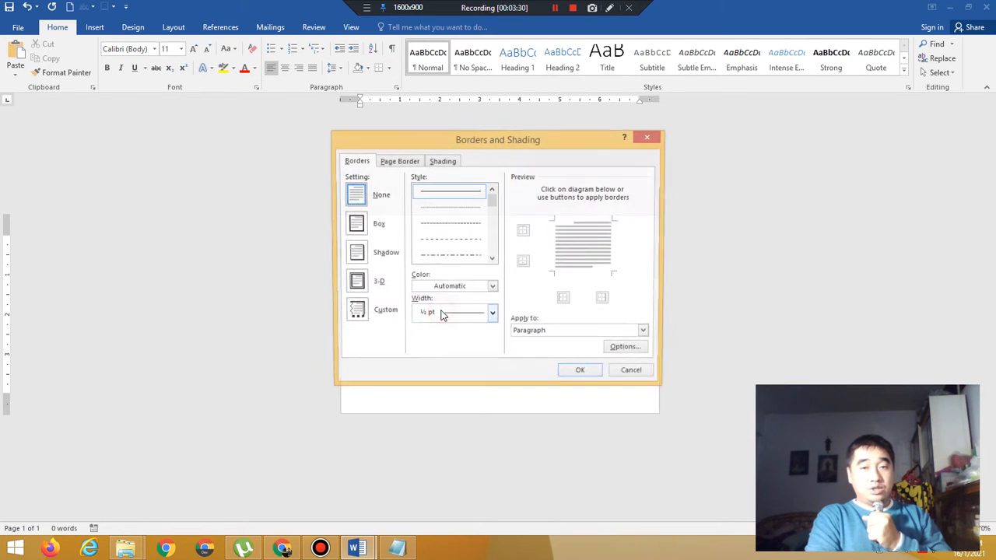
pyautogui.click(399, 161)
pyautogui.moveTo(438, 143); pyautogui.dragTo(726, 142)
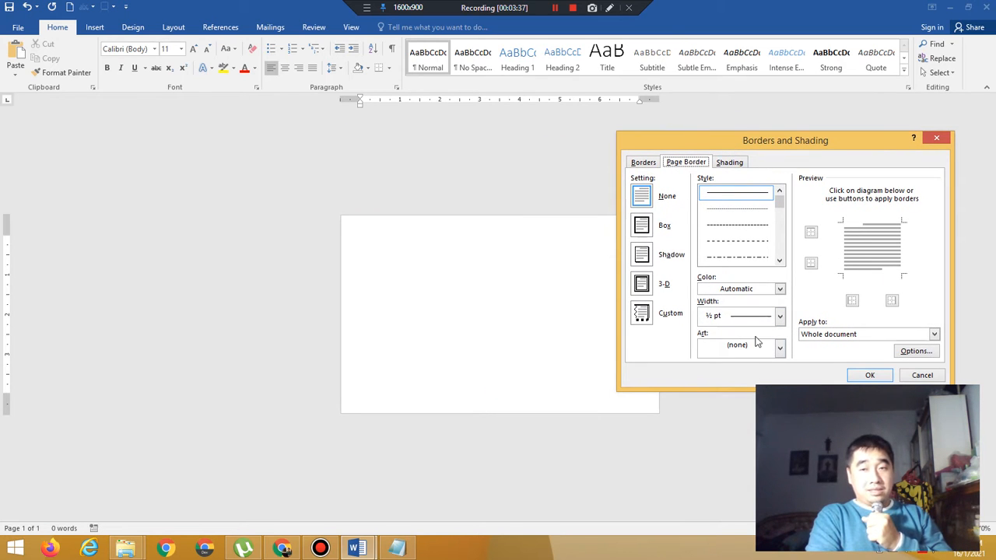
# Choose the scattered orange-and-yellow candy corn art as the page border
pyautogui.click(779, 350)
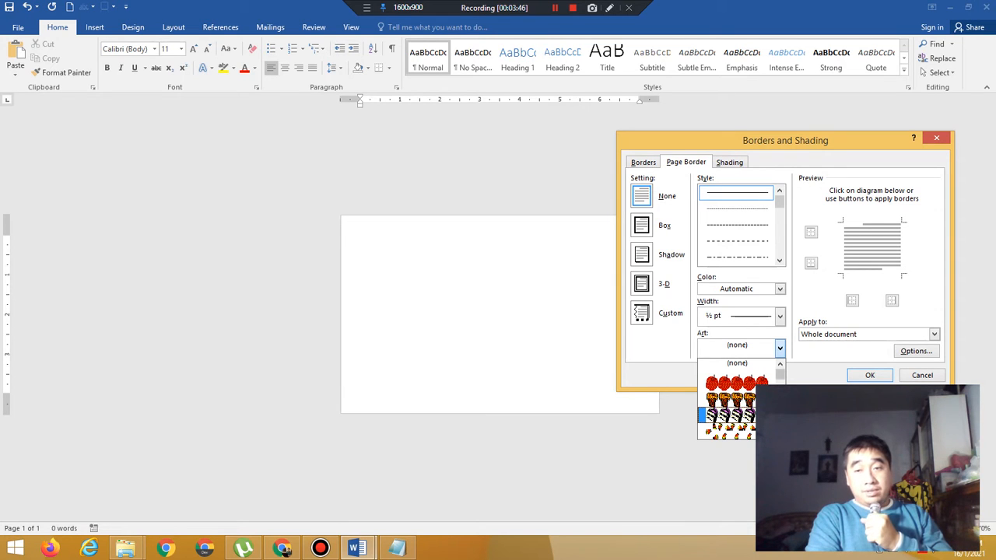
pyautogui.scroll(-5, 727, 400)
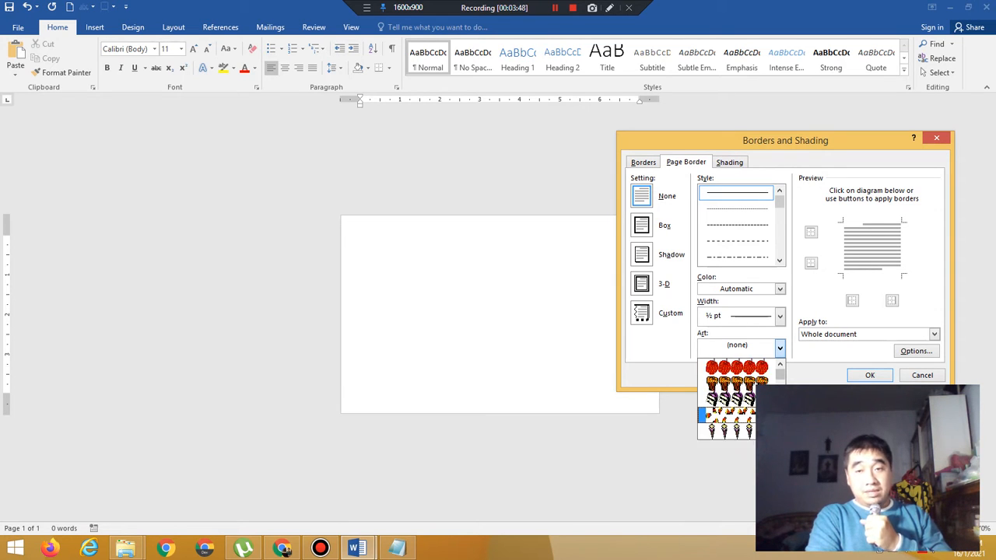
pyautogui.scroll(-3, 727, 401)
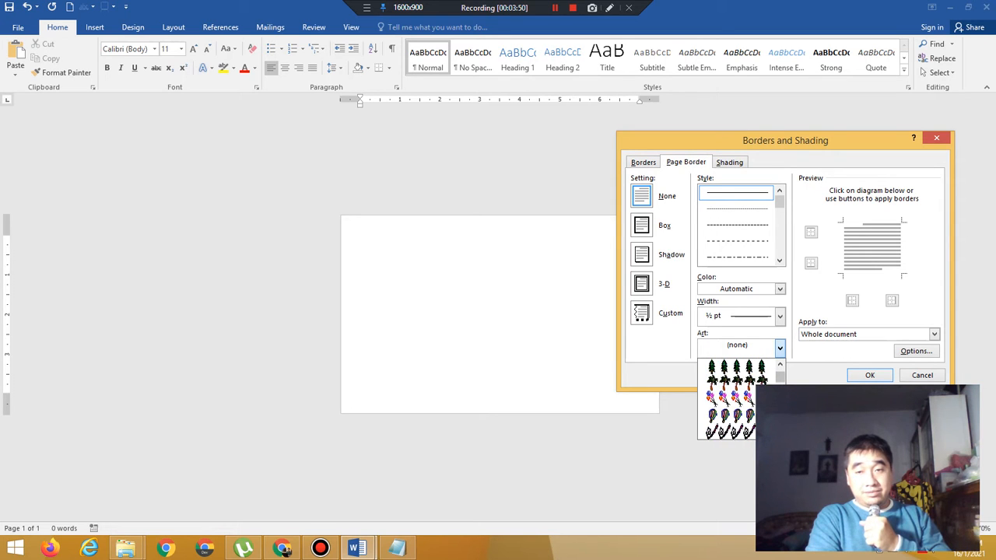
pyautogui.scroll(-4, 728, 400)
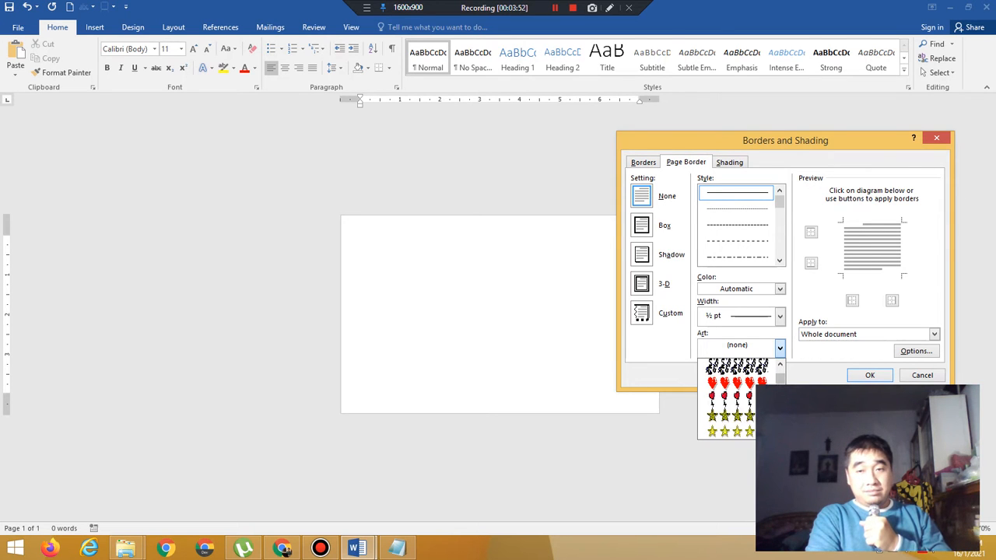
pyautogui.scroll(-5, 727, 400)
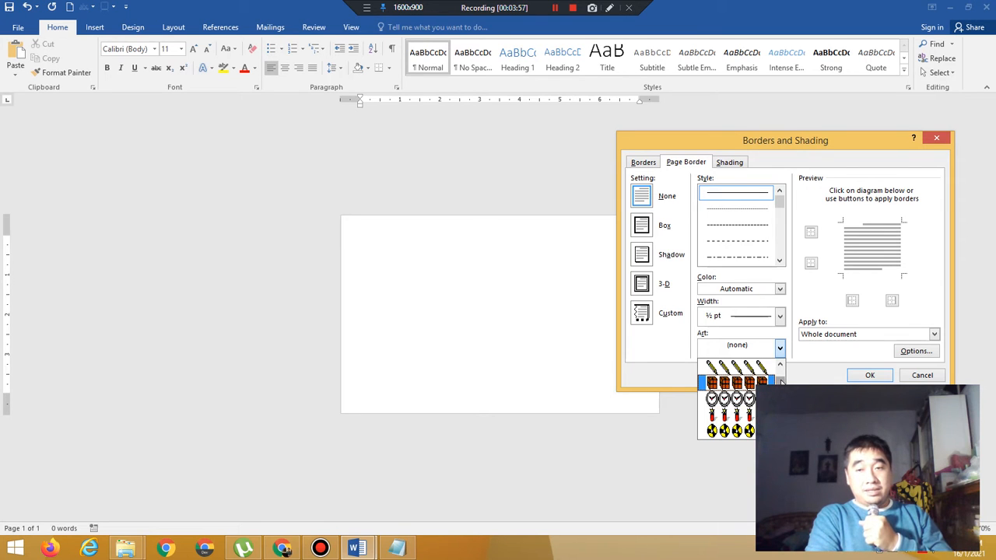
pyautogui.click(780, 366)
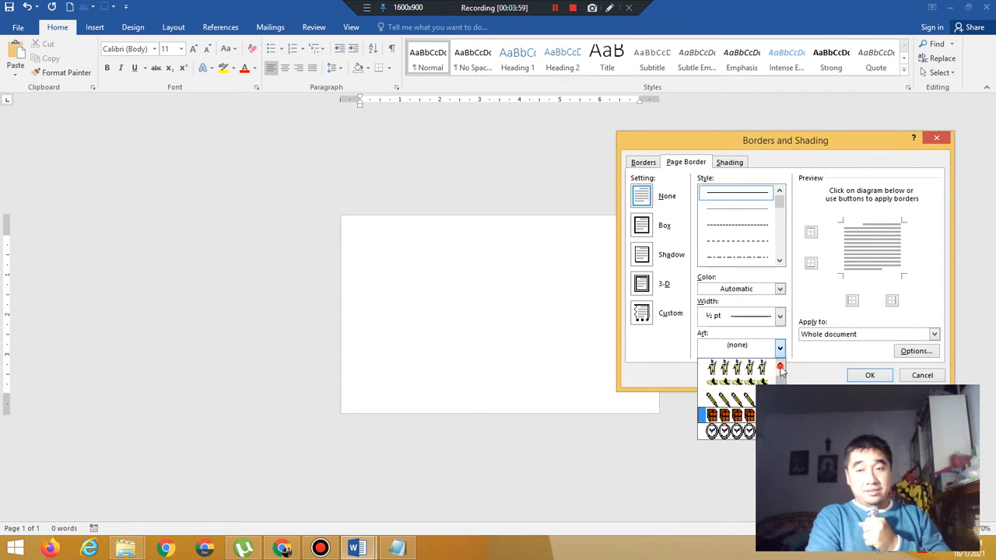
pyautogui.click(780, 366)
pyautogui.click(781, 366)
pyautogui.click(781, 366)
pyautogui.click(780, 365)
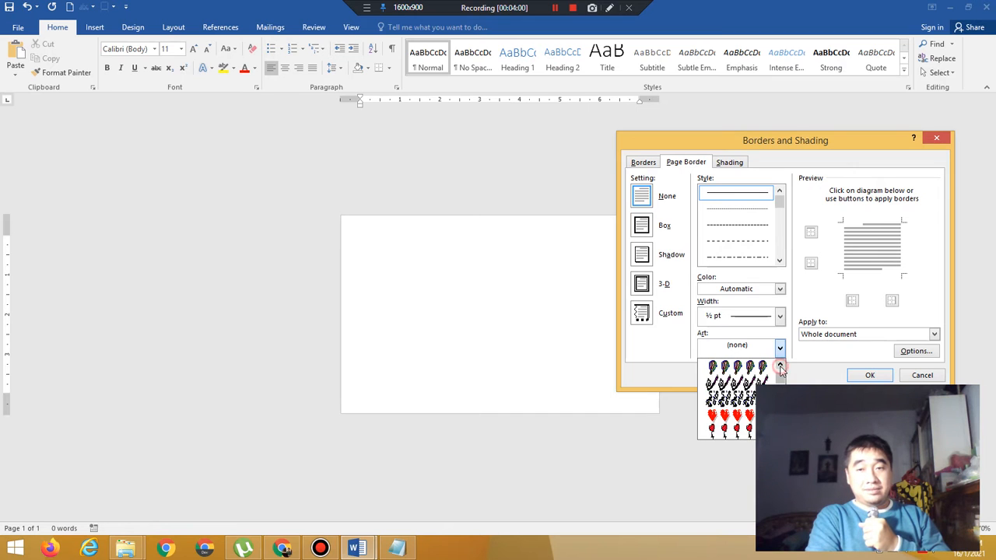
pyautogui.click(780, 366)
pyautogui.click(780, 366)
pyautogui.click(781, 366)
pyautogui.click(780, 365)
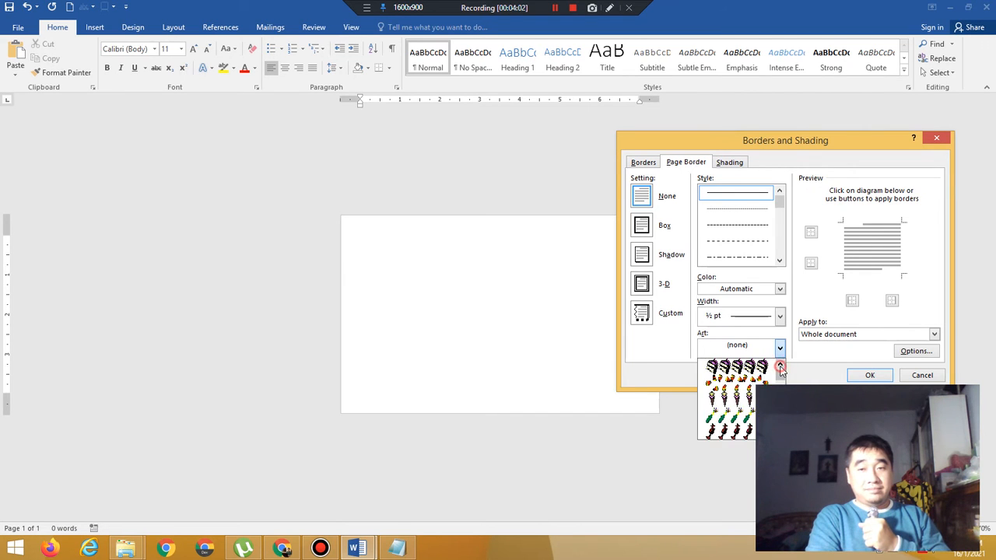
pyautogui.click(780, 366)
pyautogui.click(780, 365)
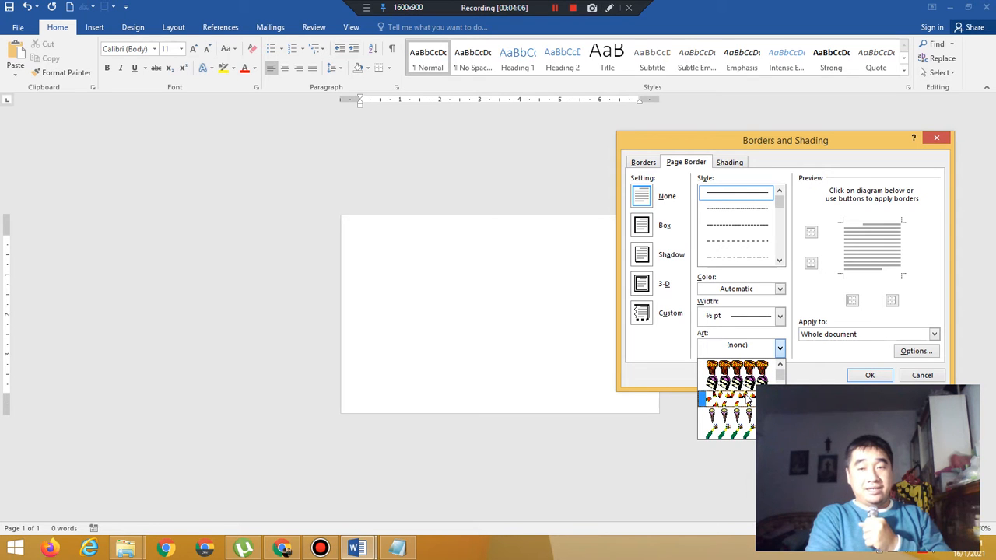
pyautogui.click(746, 399)
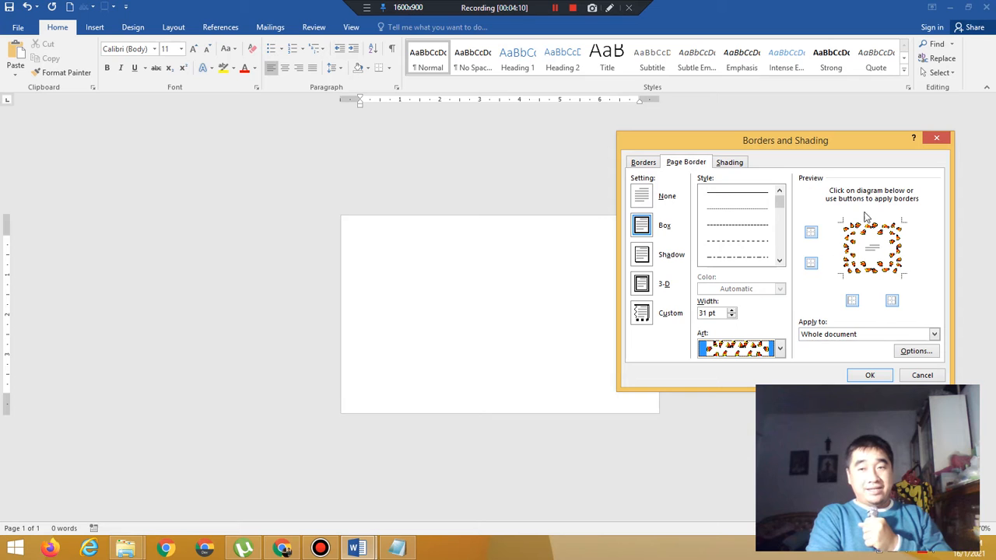
# Set the art border's width to 5 pt and apply it to the whole document
pyautogui.click(731, 317)
pyautogui.click(731, 316)
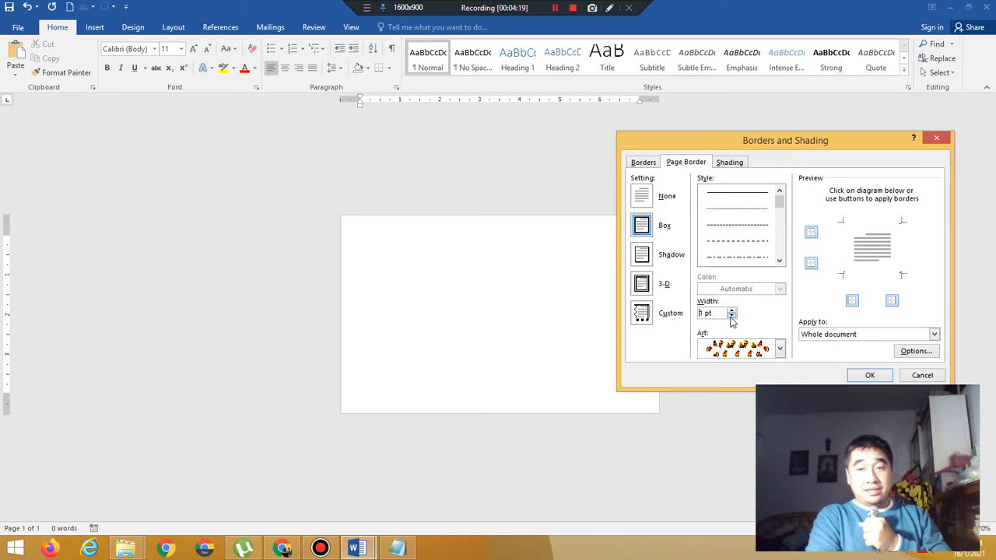
pyautogui.click(731, 311)
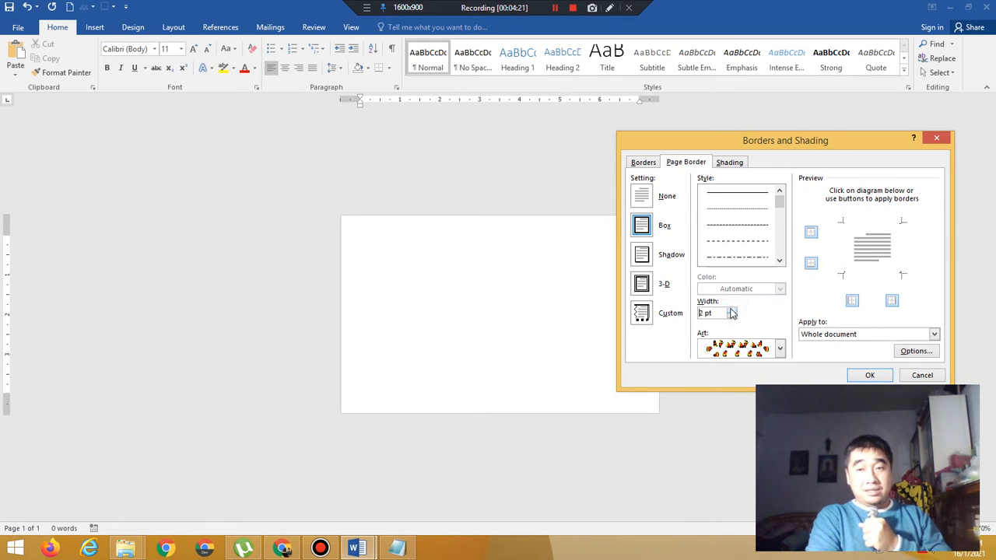
pyautogui.click(731, 310)
pyautogui.click(731, 310)
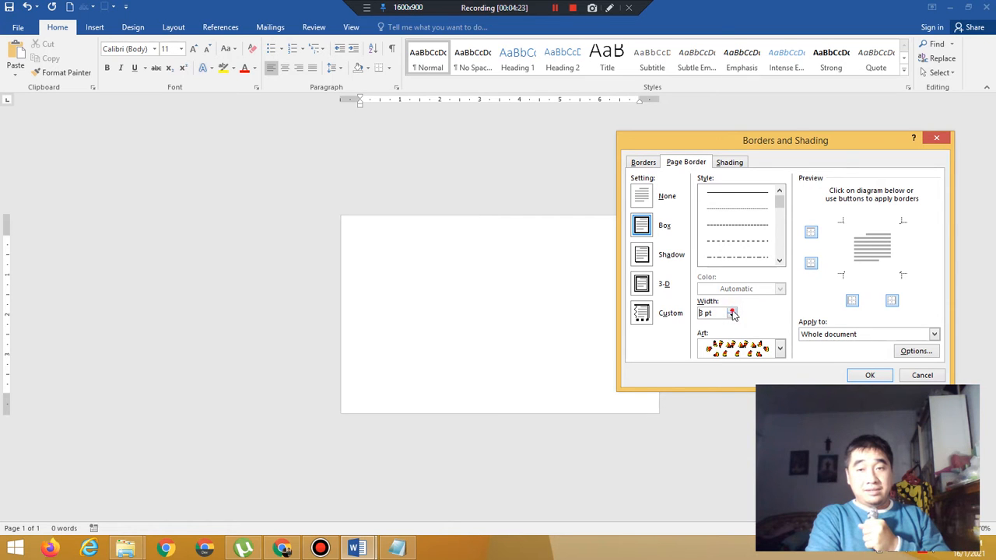
pyautogui.click(731, 310)
pyautogui.click(731, 311)
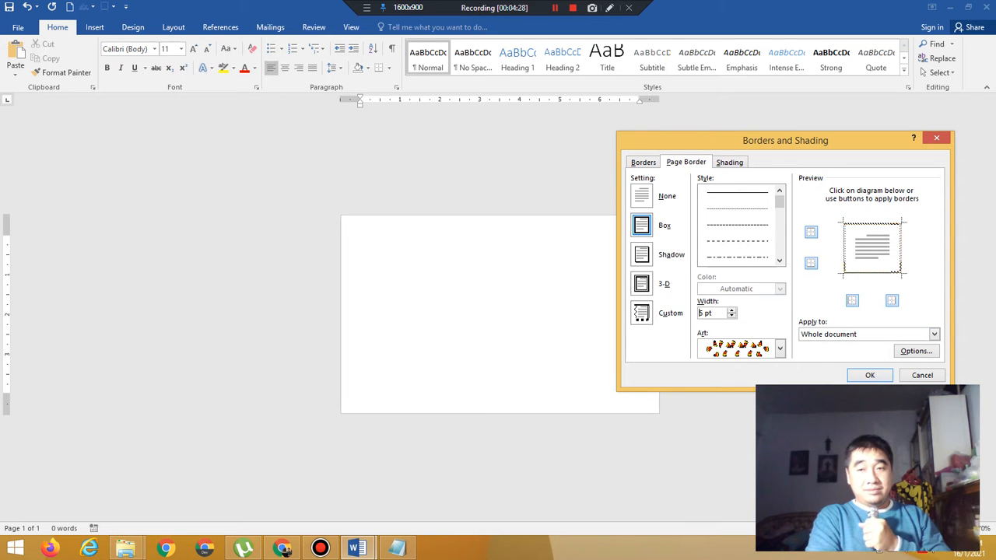
pyautogui.click(868, 375)
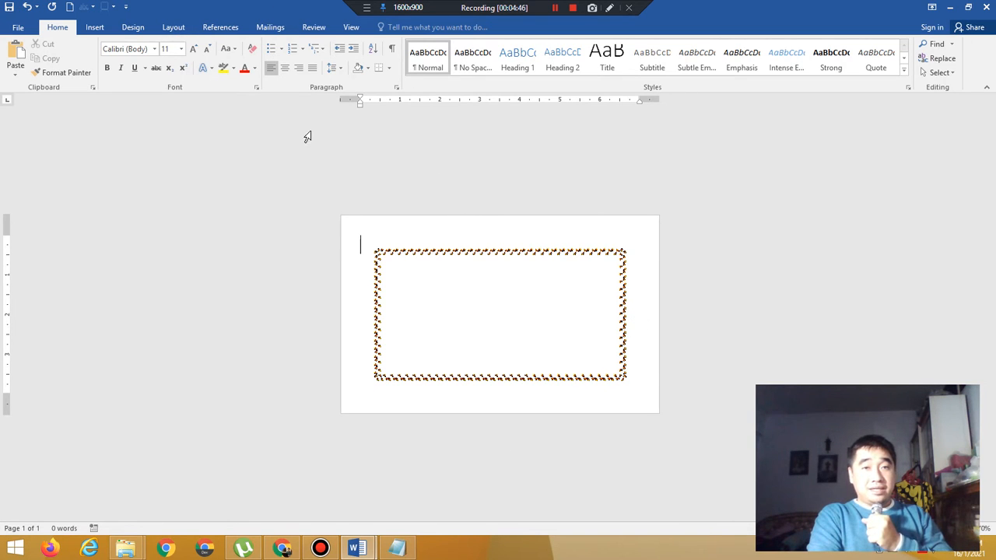
# Reopen the page border settings, bring up the border margin options and move that dialog off the page's left part
pyautogui.click(390, 67)
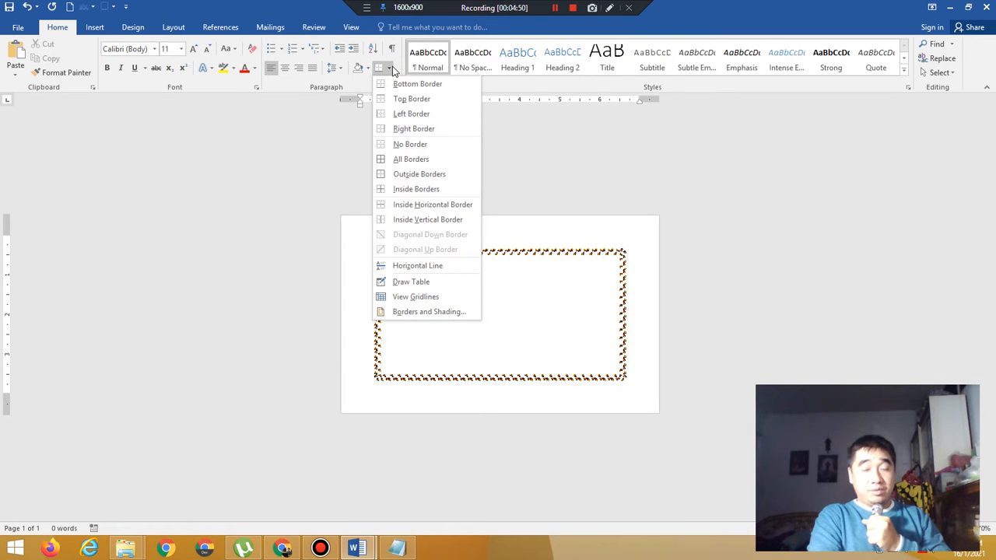
pyautogui.click(425, 312)
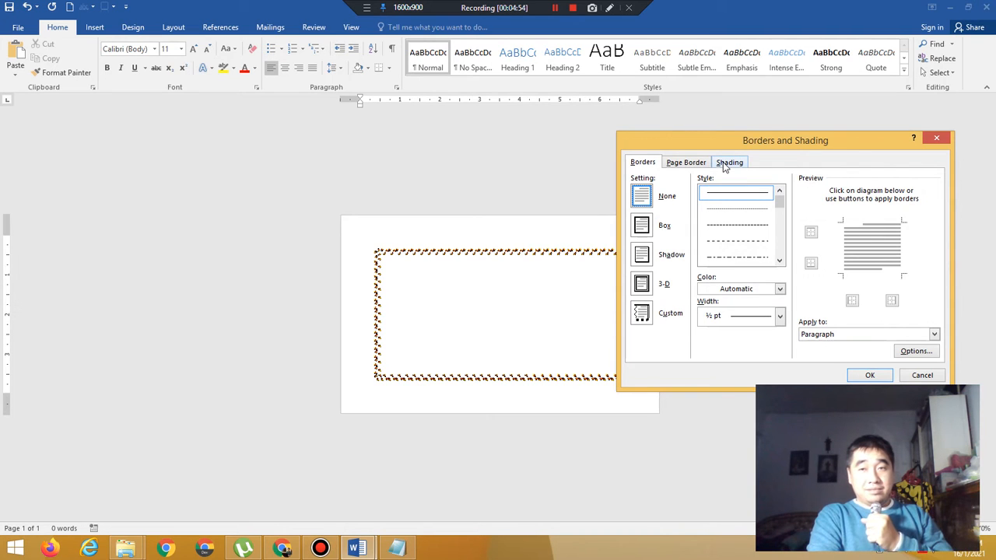
pyautogui.click(686, 161)
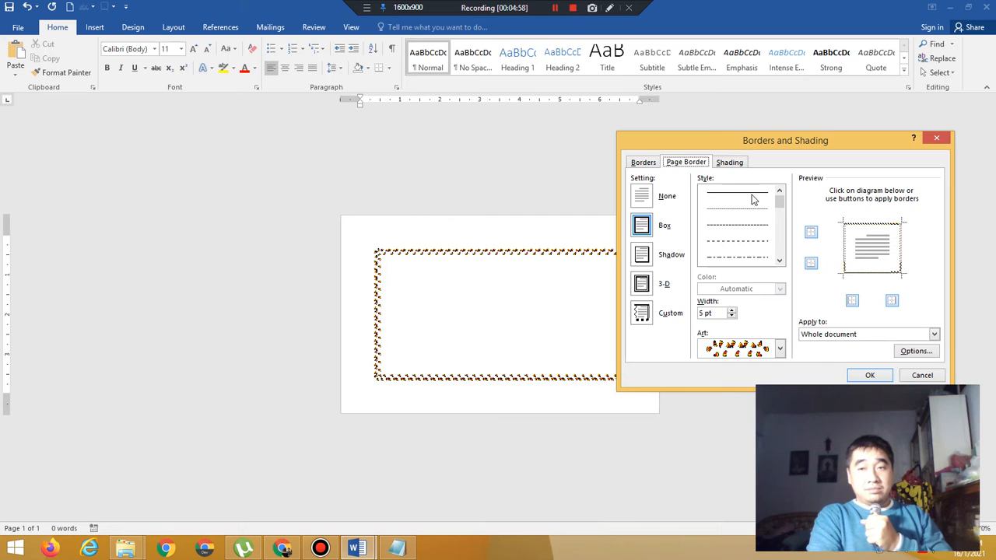
pyautogui.click(917, 353)
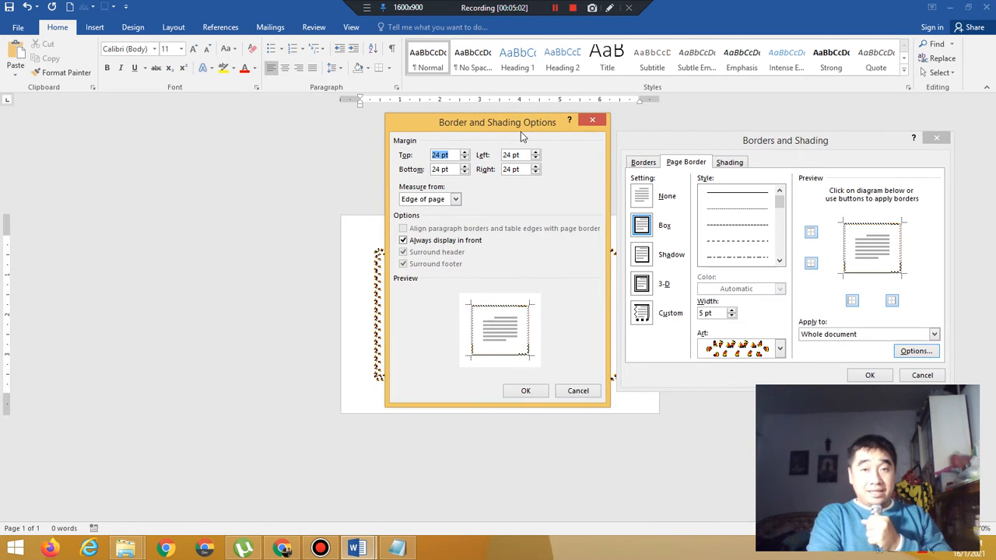
pyautogui.moveTo(499, 122); pyautogui.dragTo(600, 130)
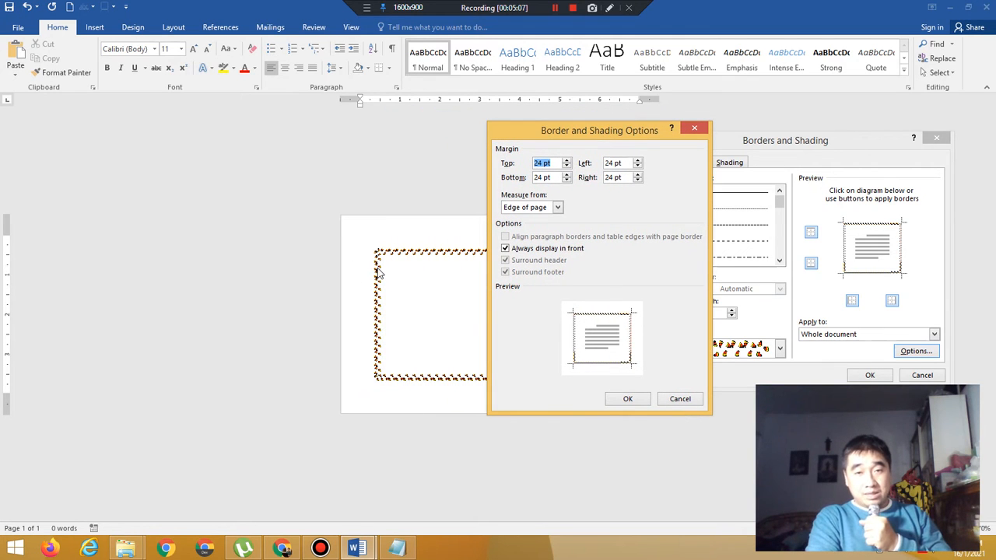
# Set the page border's top margin to 5 pt, measured from the edge of the page
pyautogui.click(567, 167)
pyautogui.click(566, 167)
pyautogui.click(566, 167)
pyautogui.click(566, 166)
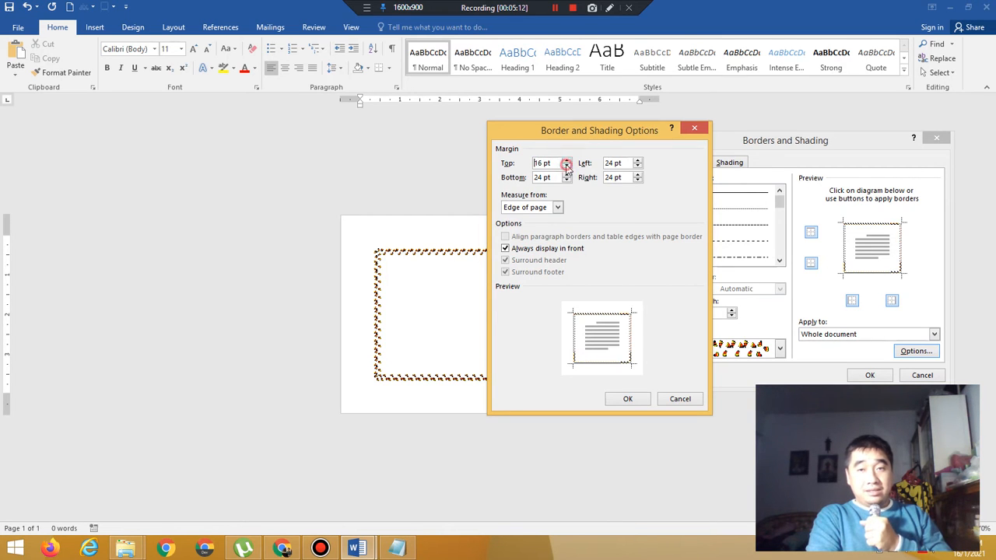
pyautogui.click(567, 166)
pyautogui.click(566, 166)
pyautogui.click(567, 166)
pyautogui.click(567, 166)
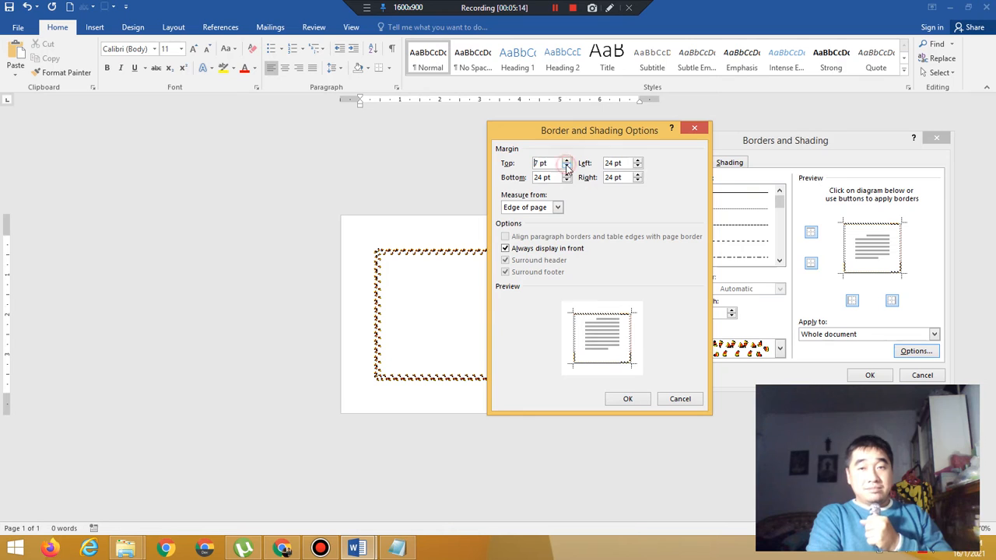
pyautogui.click(566, 167)
pyautogui.click(566, 166)
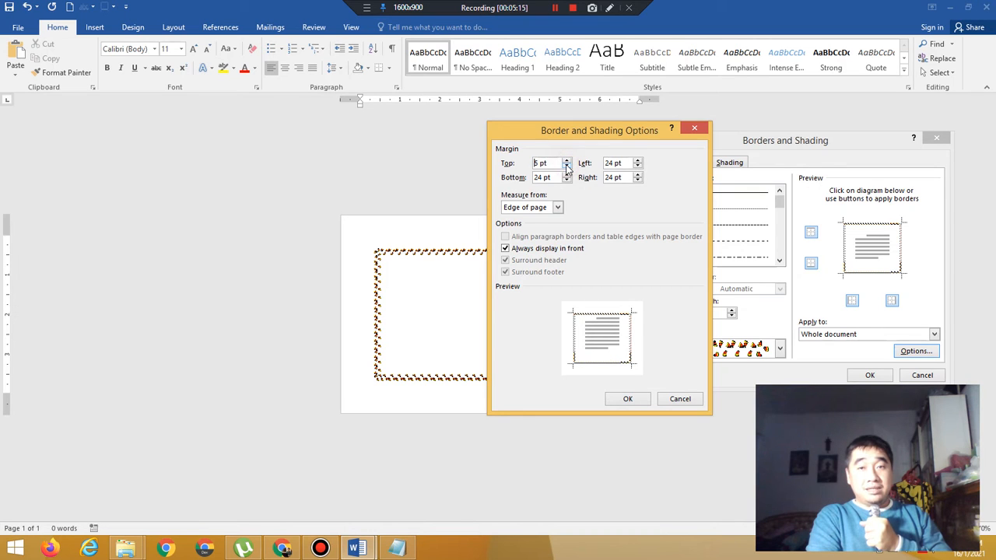
# Set the page border's left, bottom and right margins to 5 pt and apply the border settings to the document
pyautogui.doubleClick(612, 163)
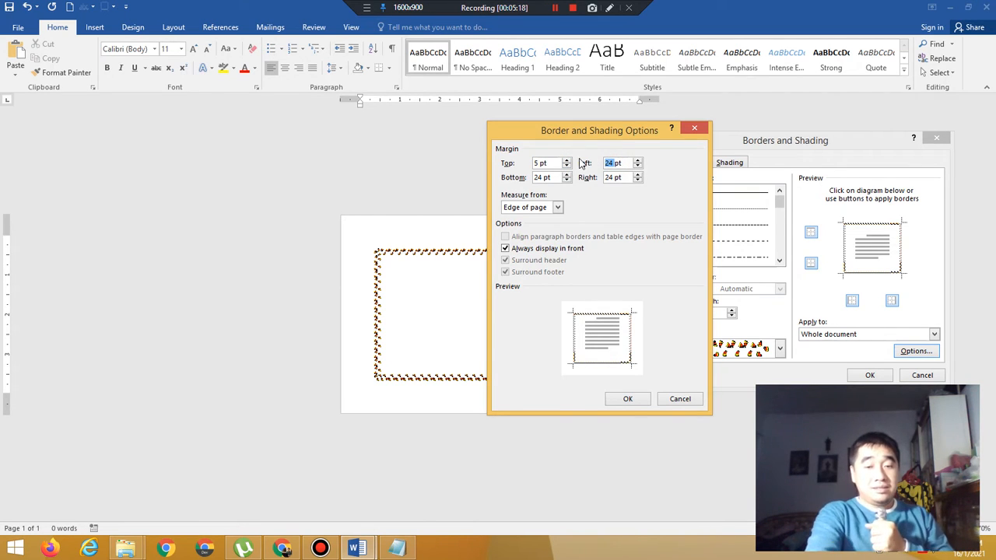
pyautogui.write('5')
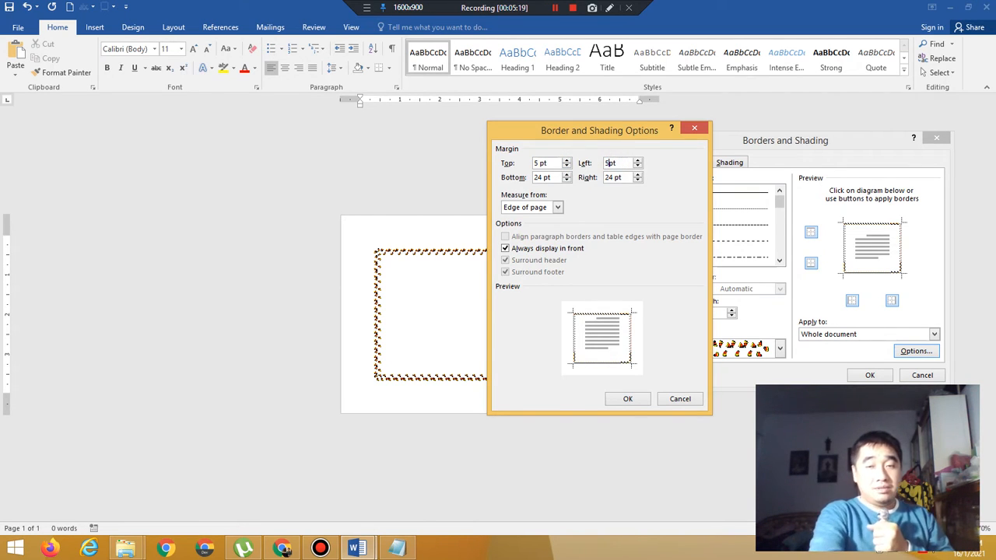
pyautogui.doubleClick(540, 177)
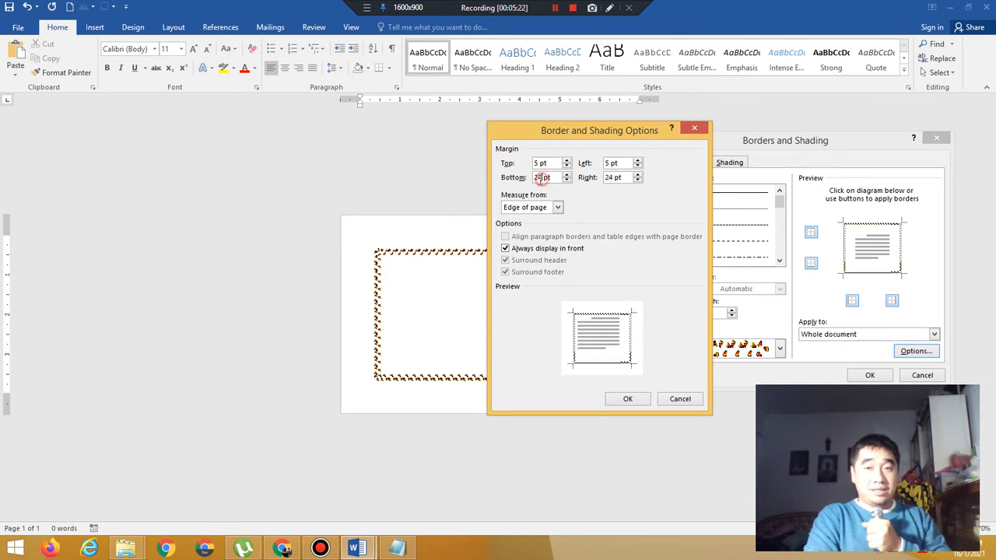
pyautogui.write('5')
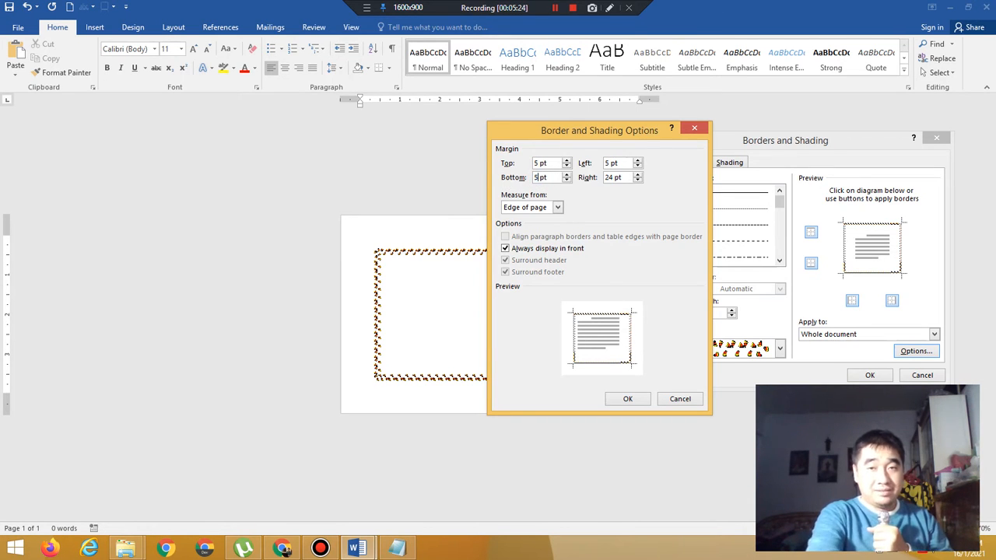
pyautogui.click(614, 178)
pyautogui.doubleClick(614, 179)
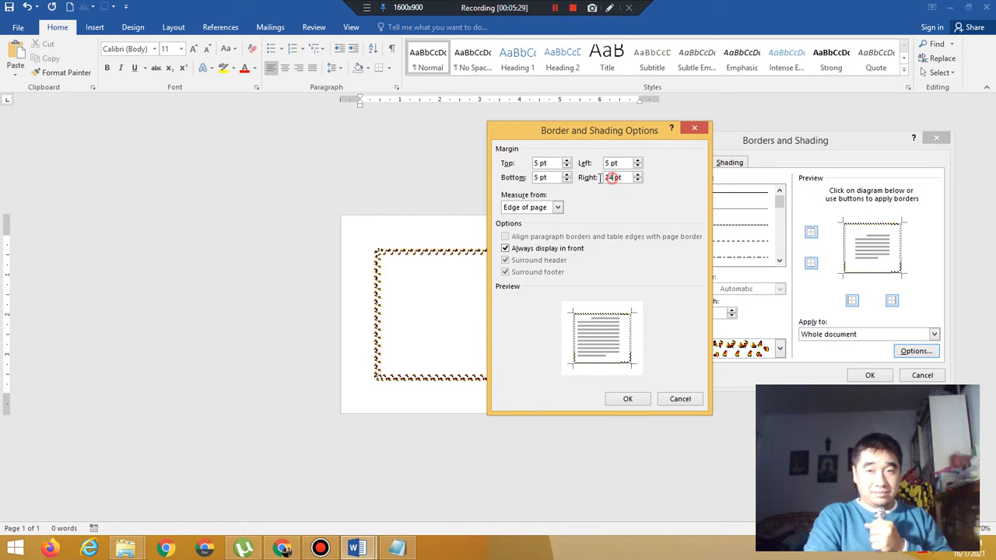
pyautogui.write('5')
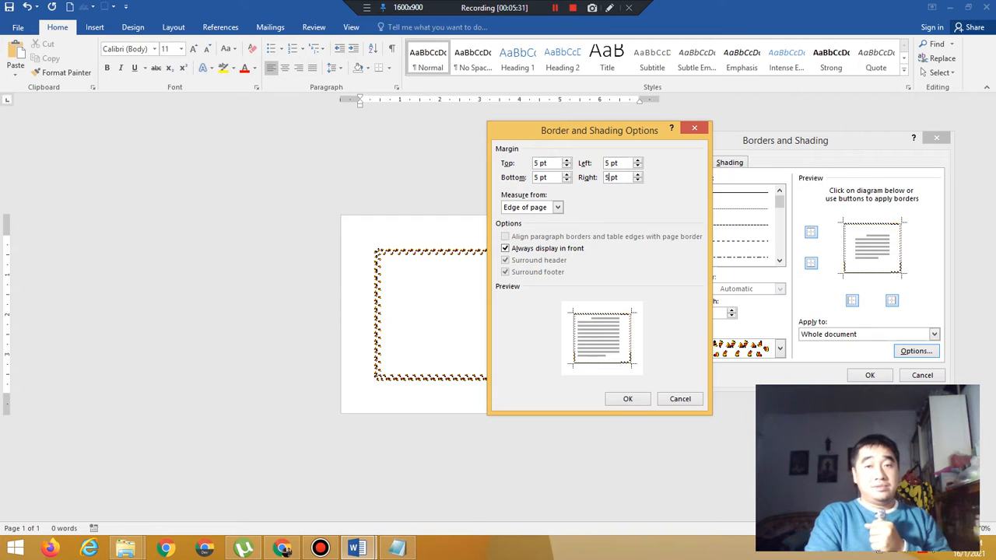
pyautogui.click(627, 398)
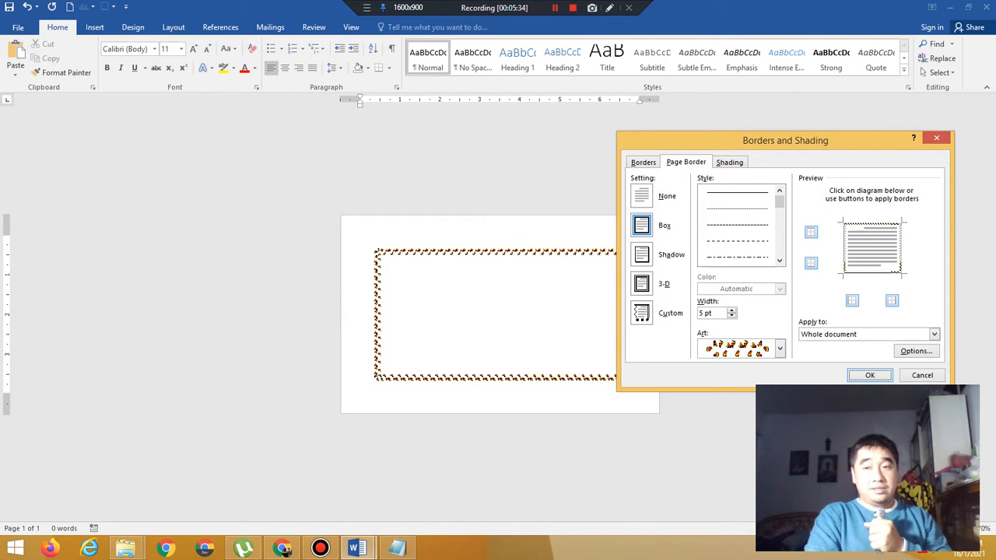
pyautogui.click(875, 375)
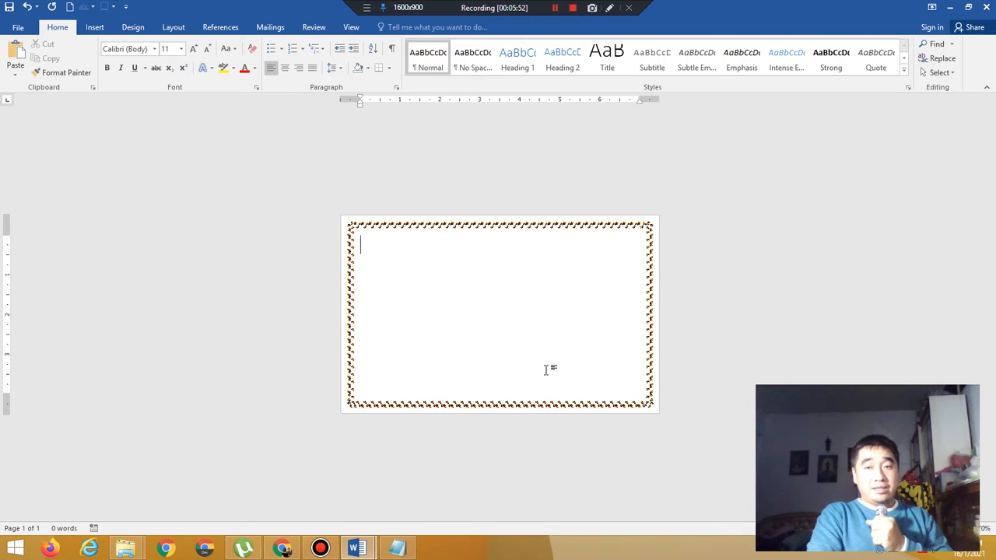
# Start inserting a picture from the computer and browse the Pictures folder to the Chinese New Year images
pyautogui.click(95, 28)
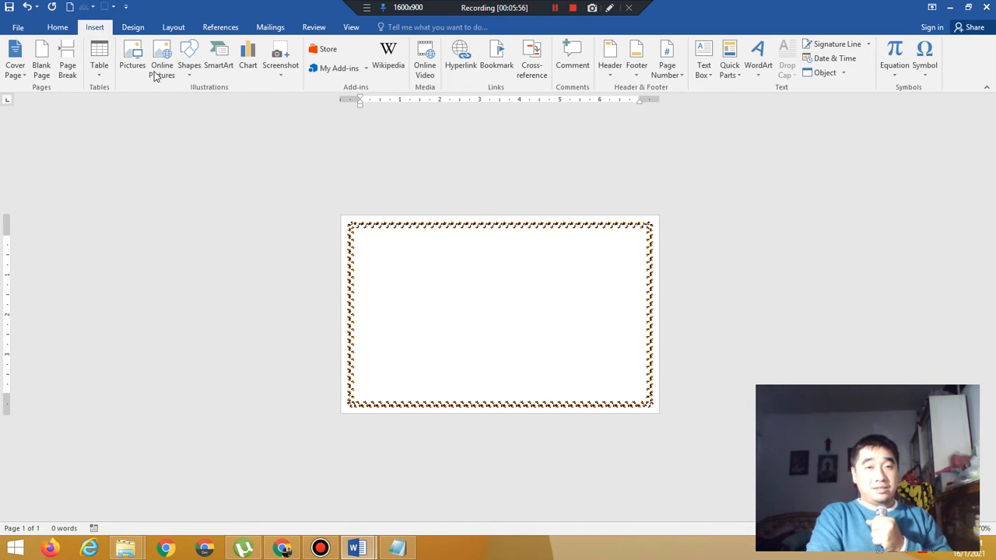
pyautogui.click(124, 62)
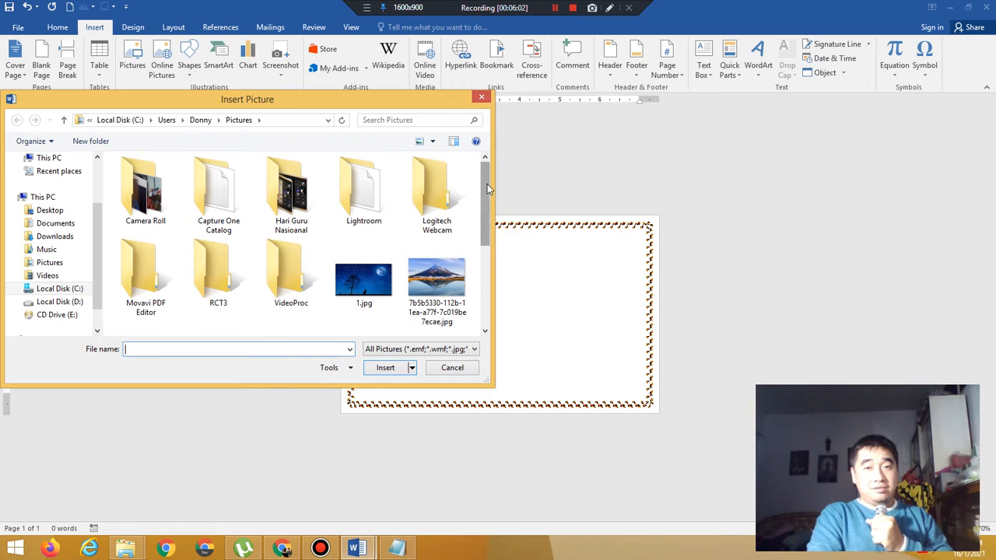
pyautogui.moveTo(488, 190); pyautogui.dragTo(498, 242)
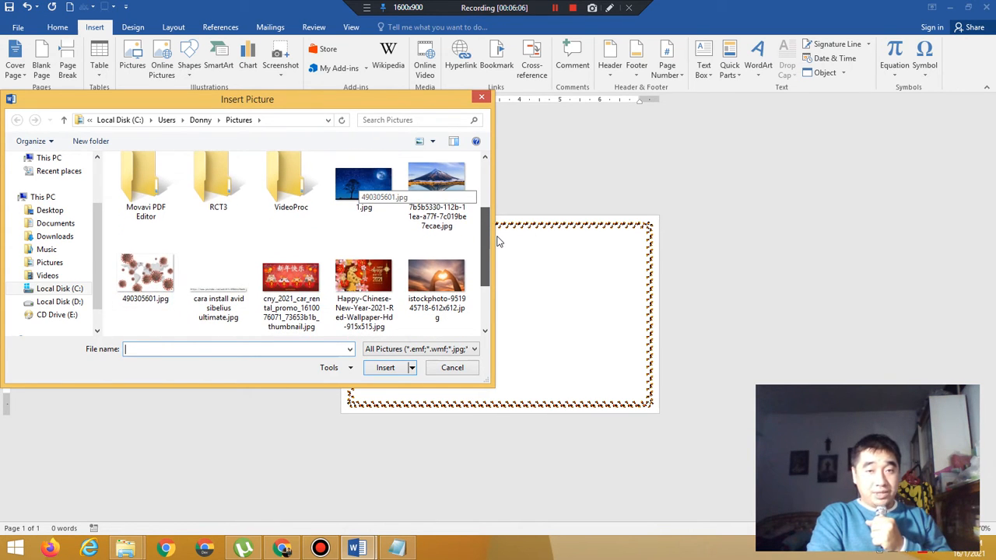
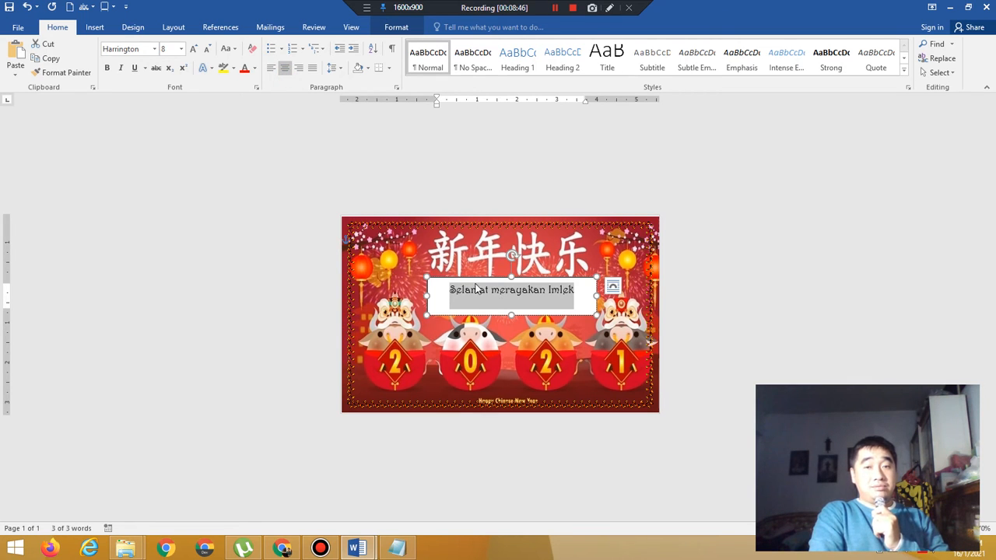
# Remove both the outline and the fill from the "Selamat merayakan Imlek" text box
pyautogui.click(469, 295)
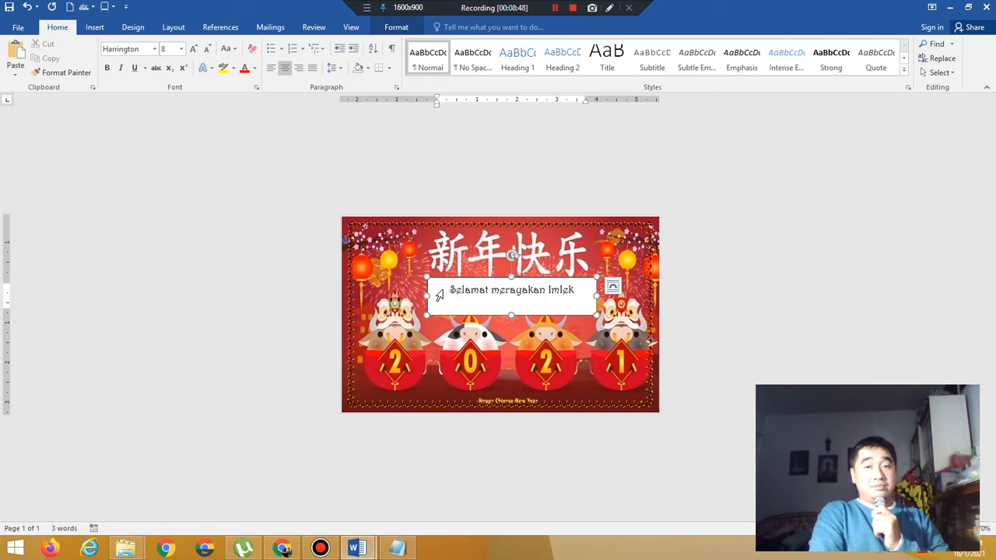
pyautogui.moveTo(451, 290); pyautogui.dragTo(578, 289)
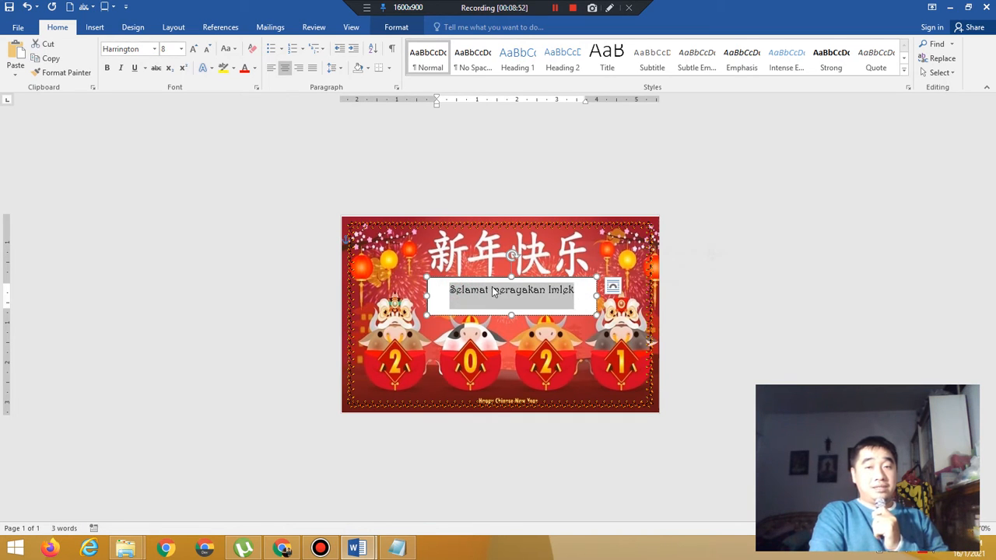
pyautogui.click(430, 291)
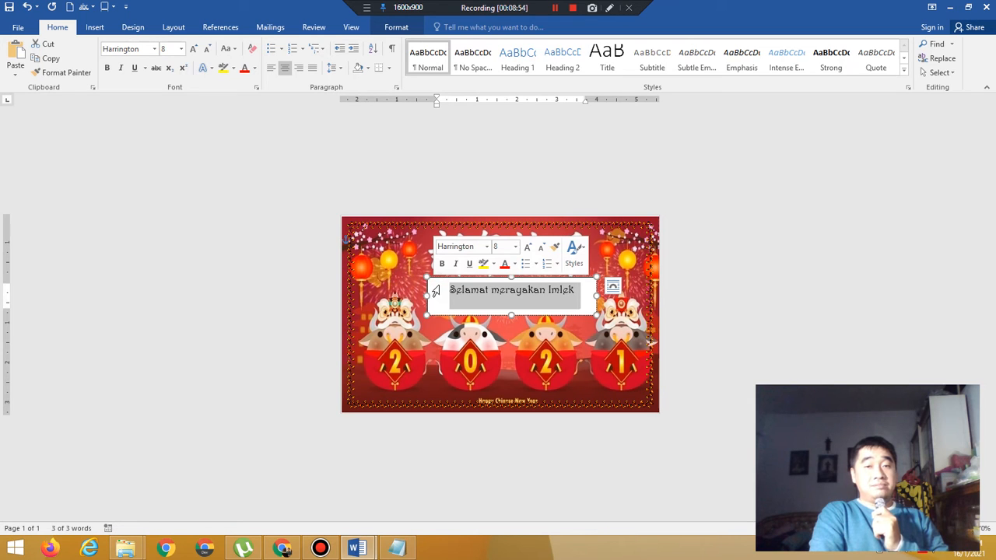
pyautogui.click(439, 312)
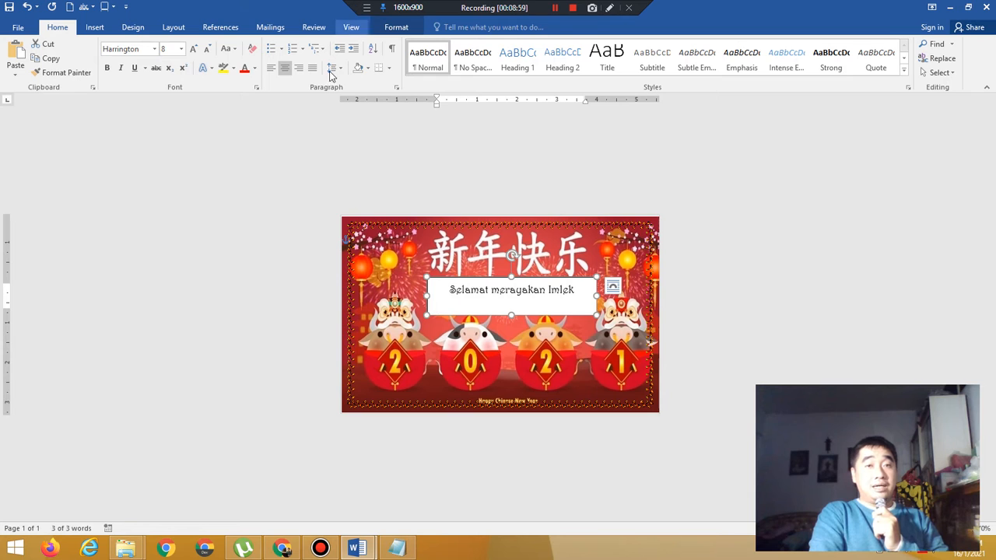
pyautogui.click(395, 28)
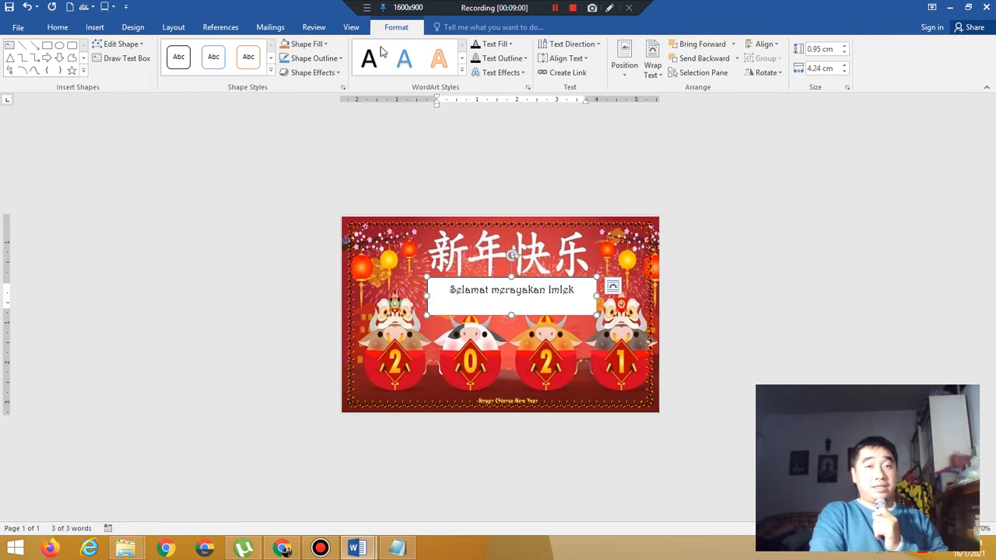
pyautogui.click(304, 60)
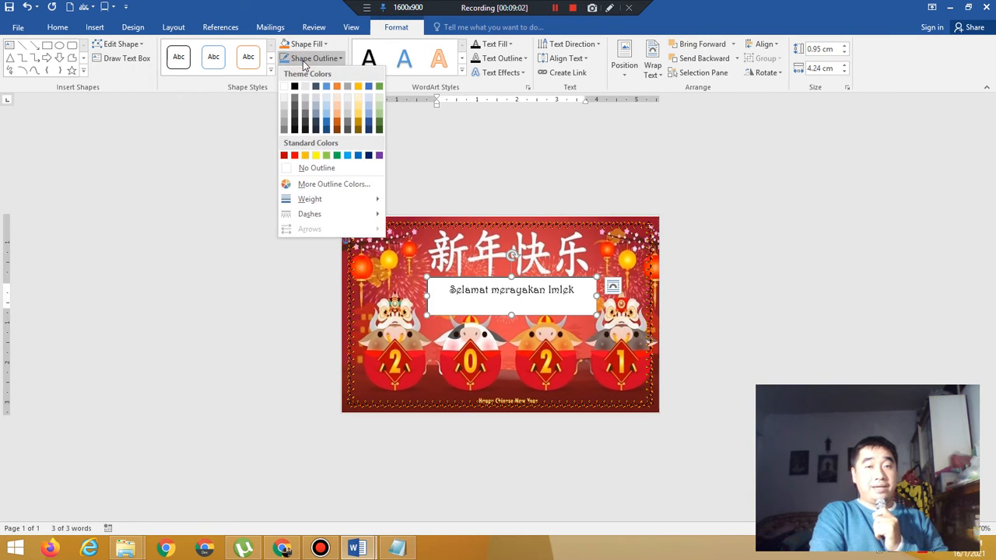
pyautogui.click(318, 171)
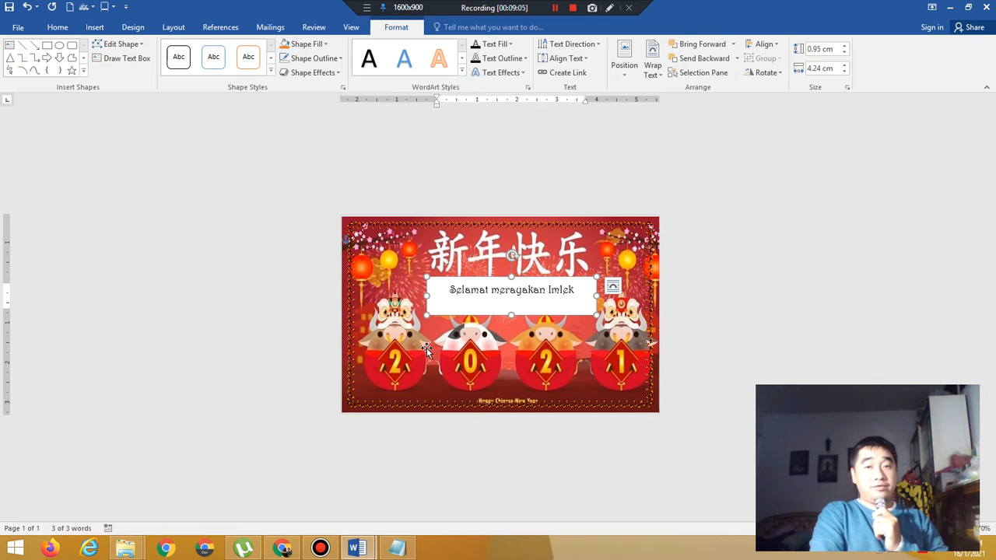
pyautogui.click(319, 47)
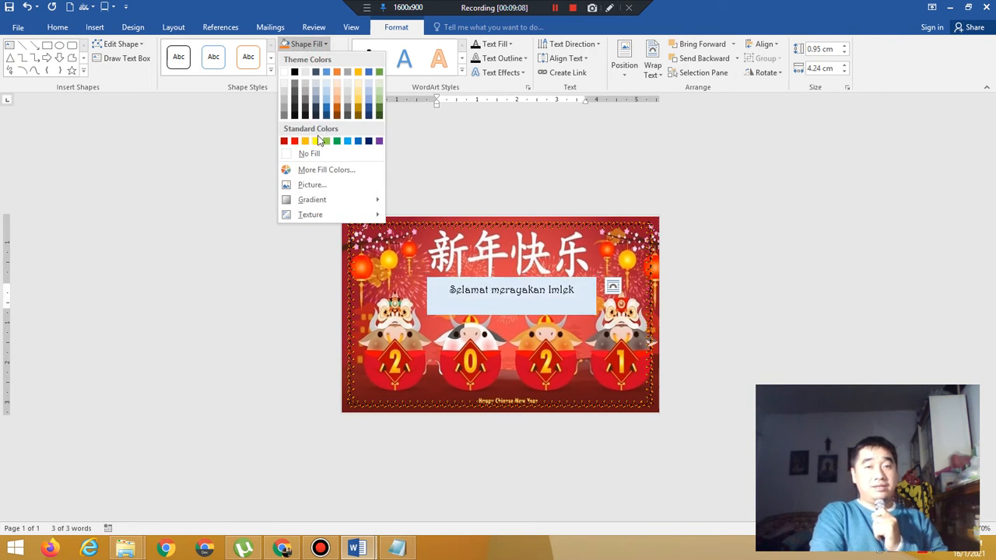
pyautogui.click(315, 151)
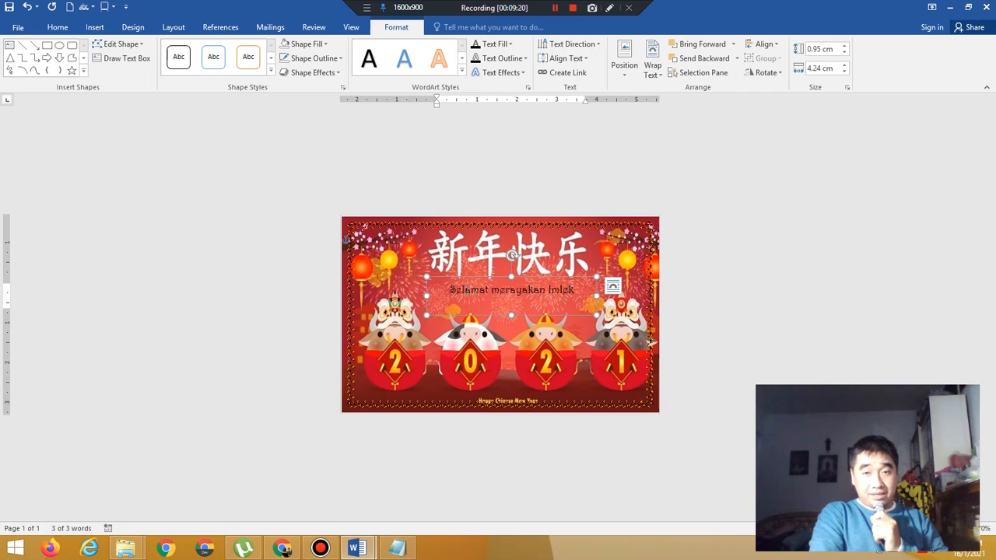
# Make the "Selamat merayakan Imlek" greeting text white and bold
pyautogui.moveTo(449, 289); pyautogui.dragTo(573, 294)
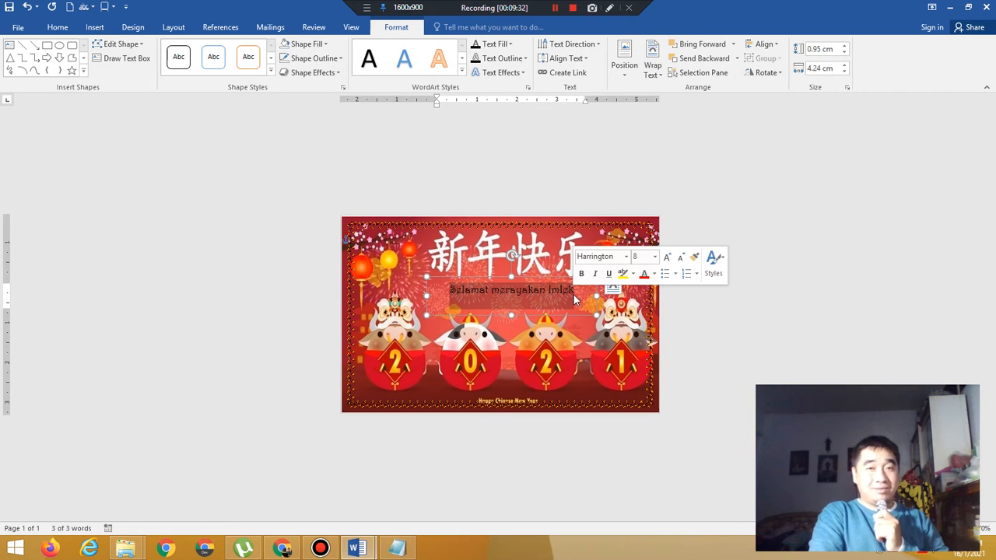
pyautogui.click(58, 28)
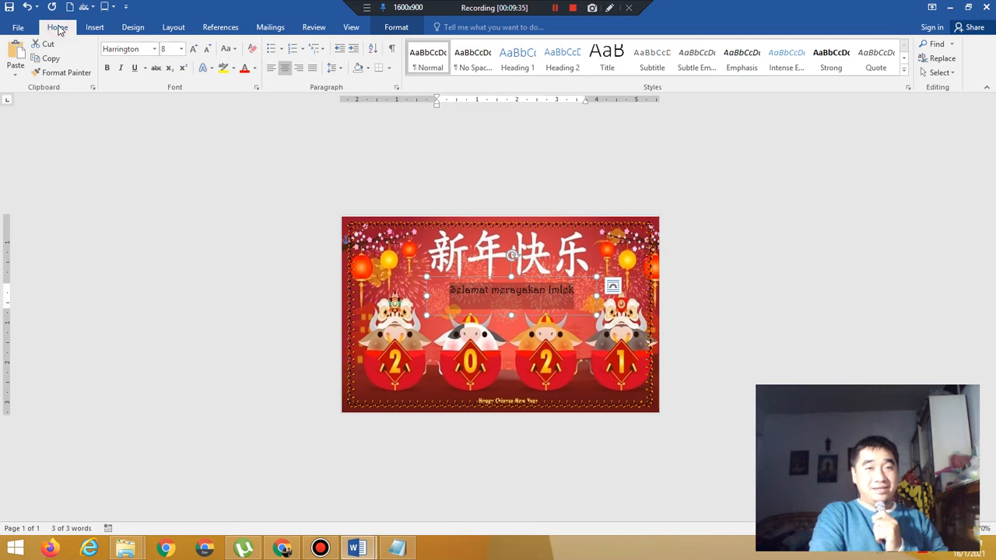
pyautogui.click(254, 68)
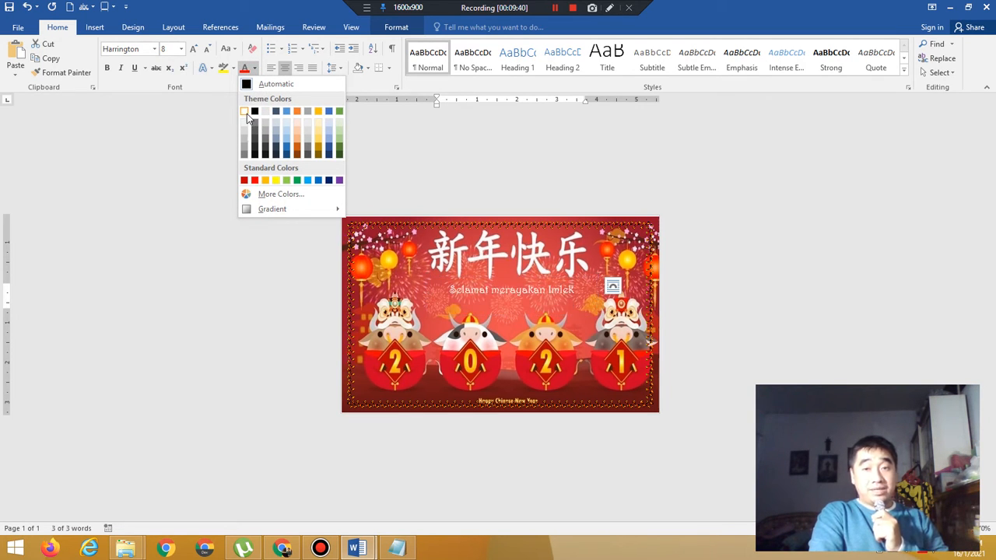
pyautogui.click(245, 113)
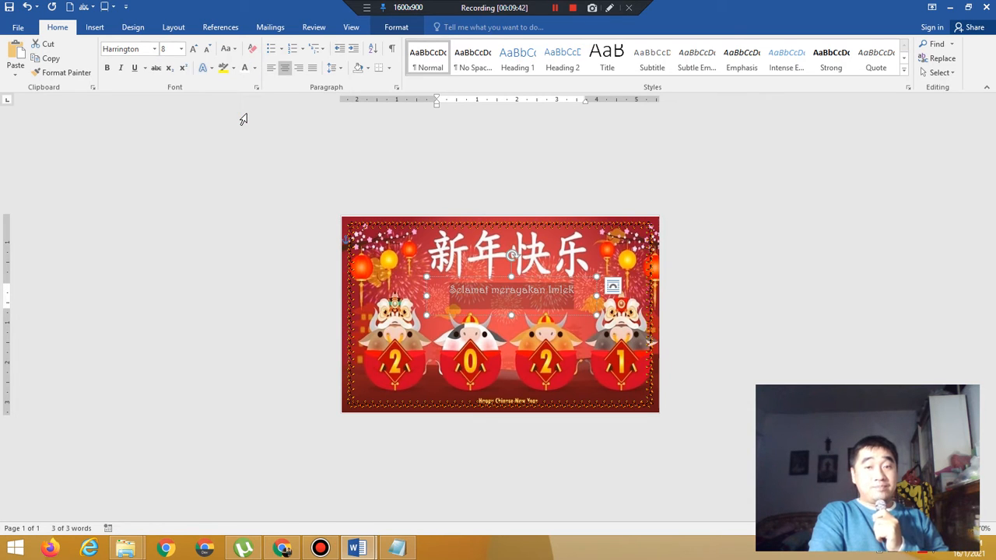
pyautogui.click(108, 68)
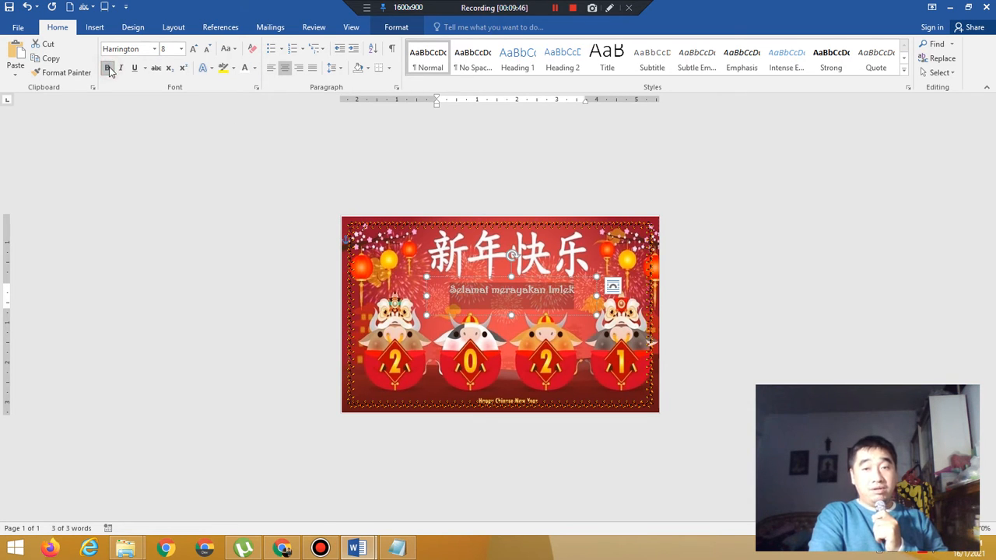
pyautogui.click(580, 308)
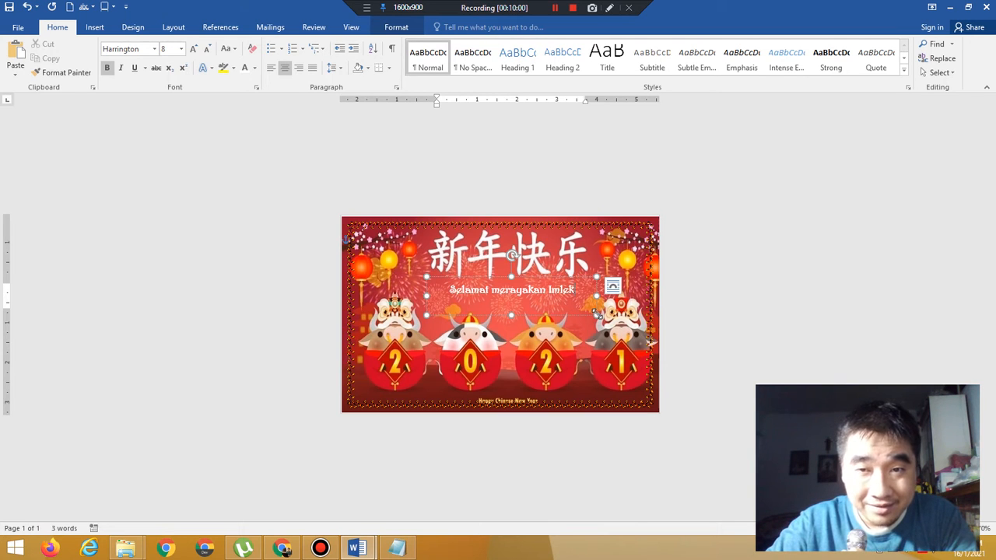
# Reduce the greeting text box's height to fit its single line and move it slightly up towards the Chinese characters
pyautogui.moveTo(596, 313); pyautogui.dragTo(596, 300)
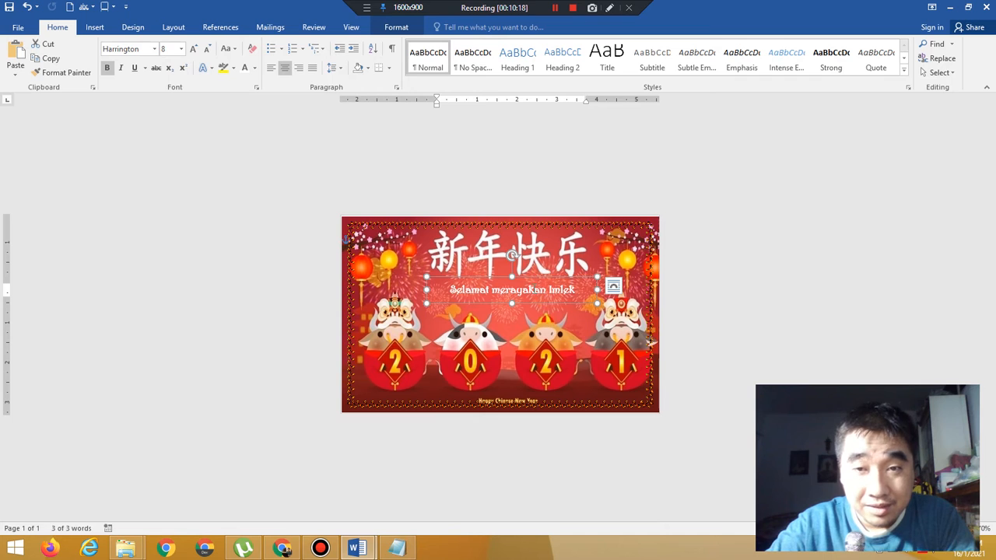
pyautogui.moveTo(529, 278); pyautogui.dragTo(529, 276)
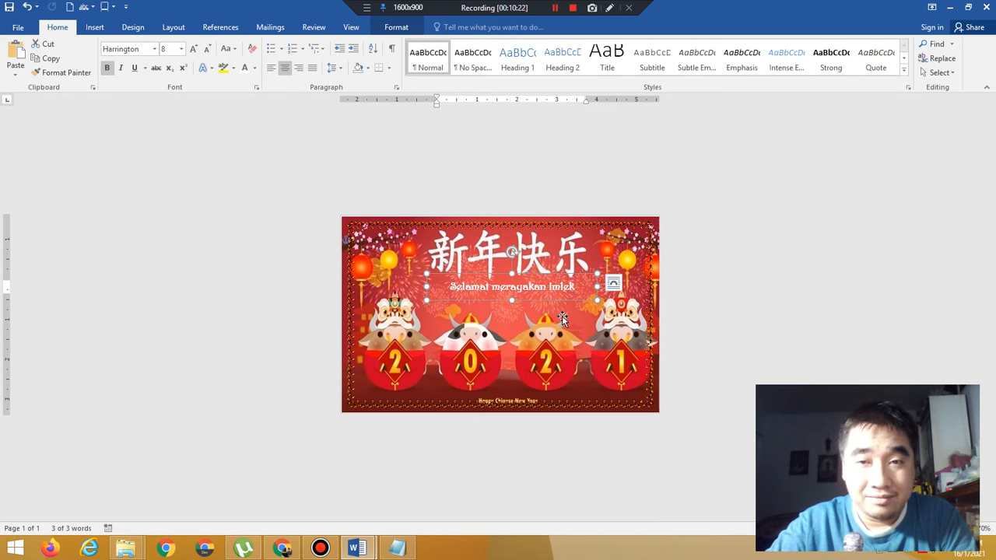
pyautogui.click(603, 399)
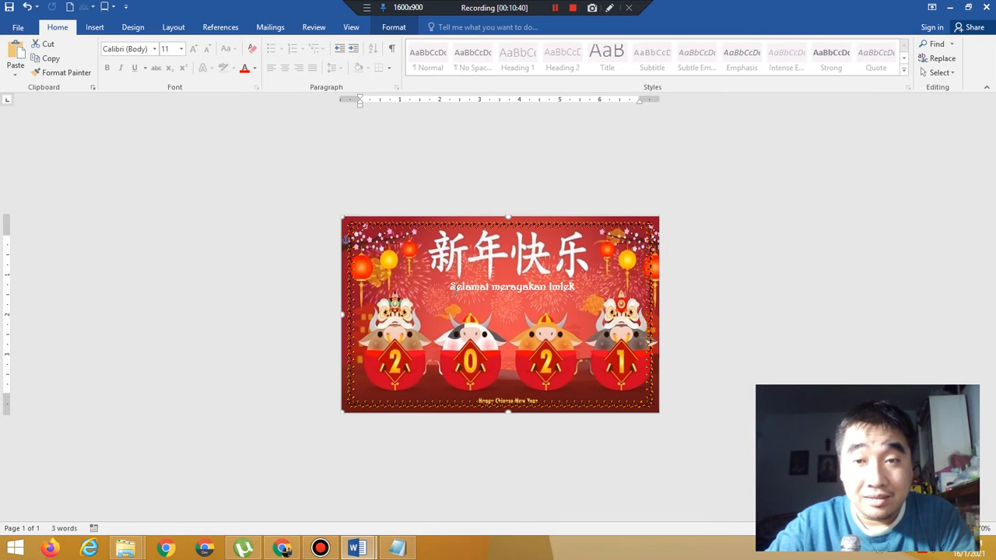
# Switch to Chrome and search Google Images for "angpao imlek" in a new tab
pyautogui.click(284, 550)
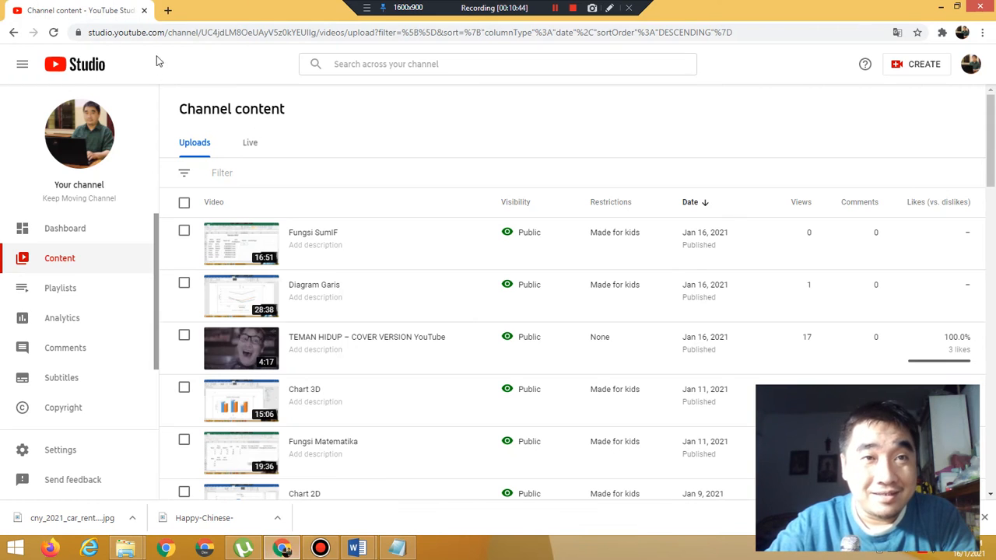
pyautogui.click(166, 11)
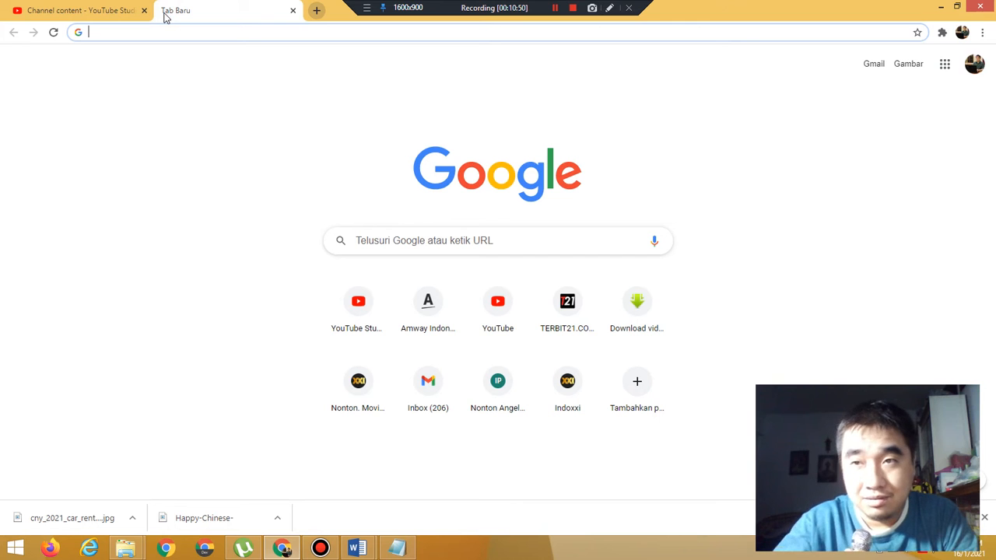
pyautogui.click(913, 67)
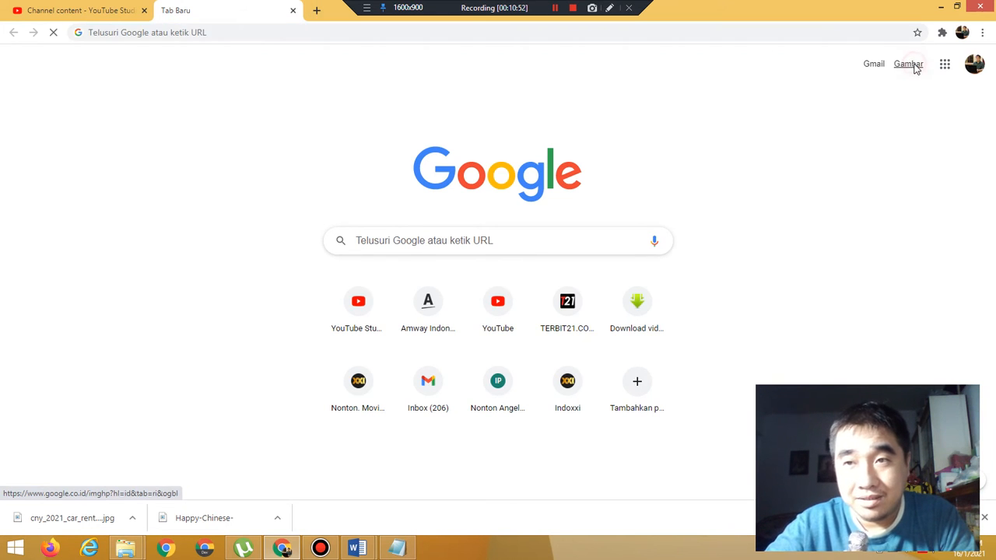
pyautogui.click(424, 226)
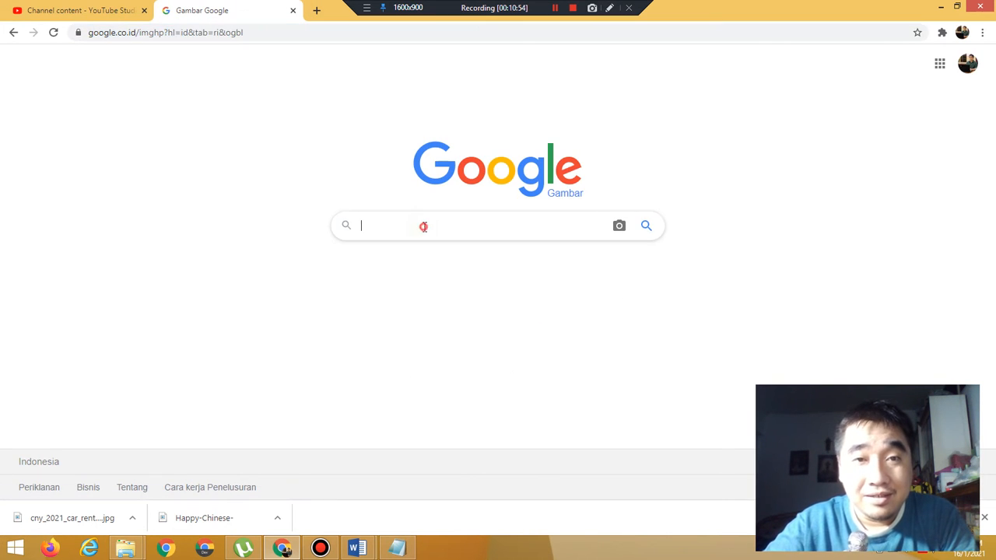
pyautogui.write('angpao')
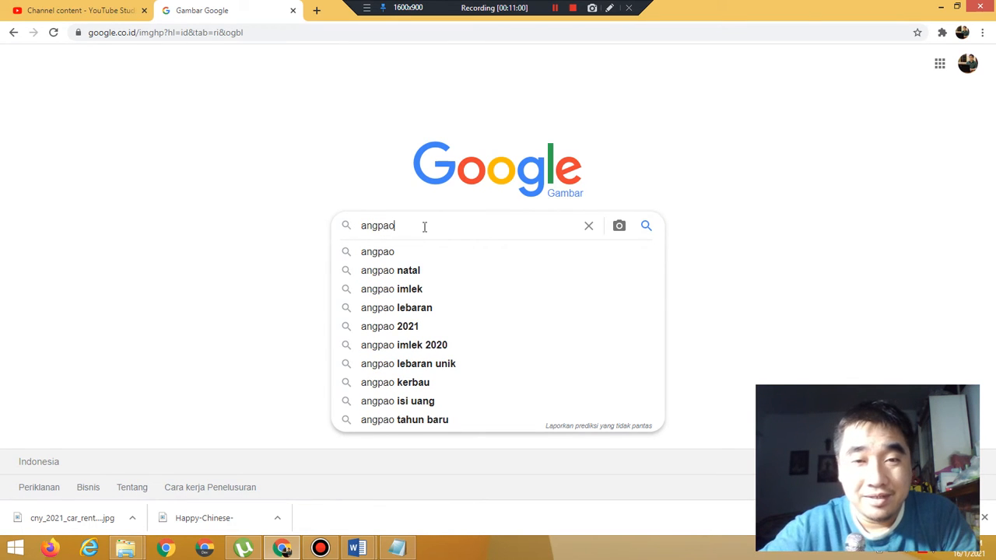
pyautogui.click(426, 289)
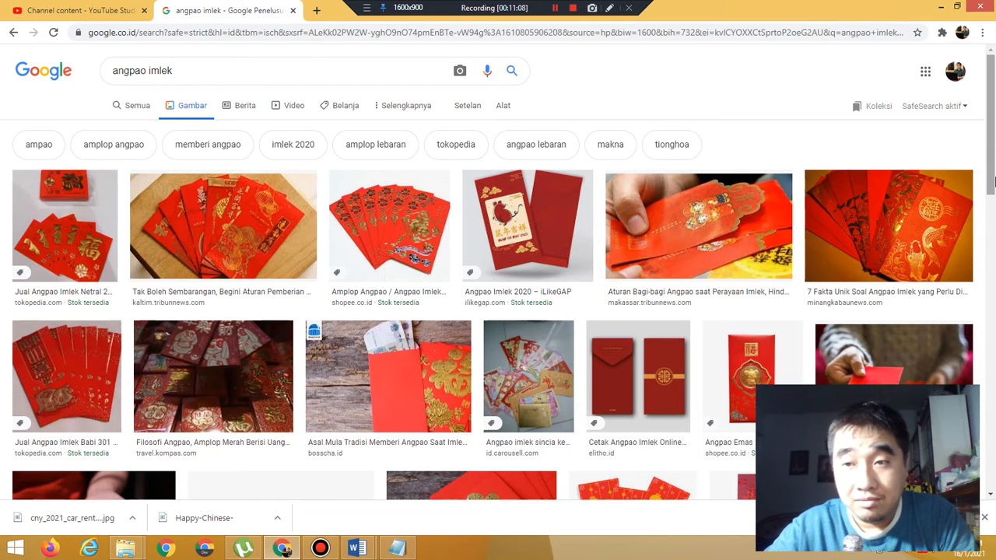
# Find the Popmama image of red angpao envelopes with an orange in the results and open it in a new tab
pyautogui.moveTo(992, 181); pyautogui.dragTo(992, 268)
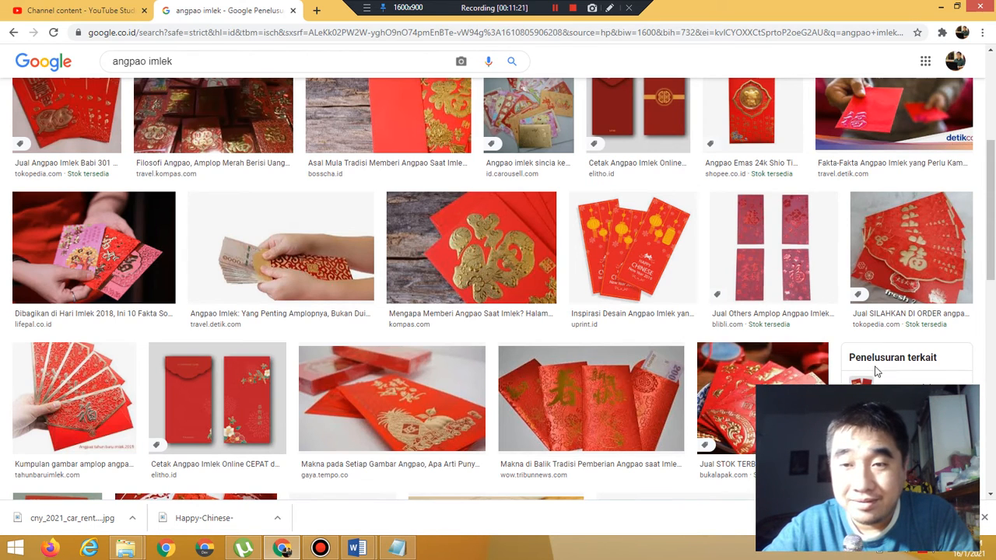
pyautogui.scroll(-3, 994, 291)
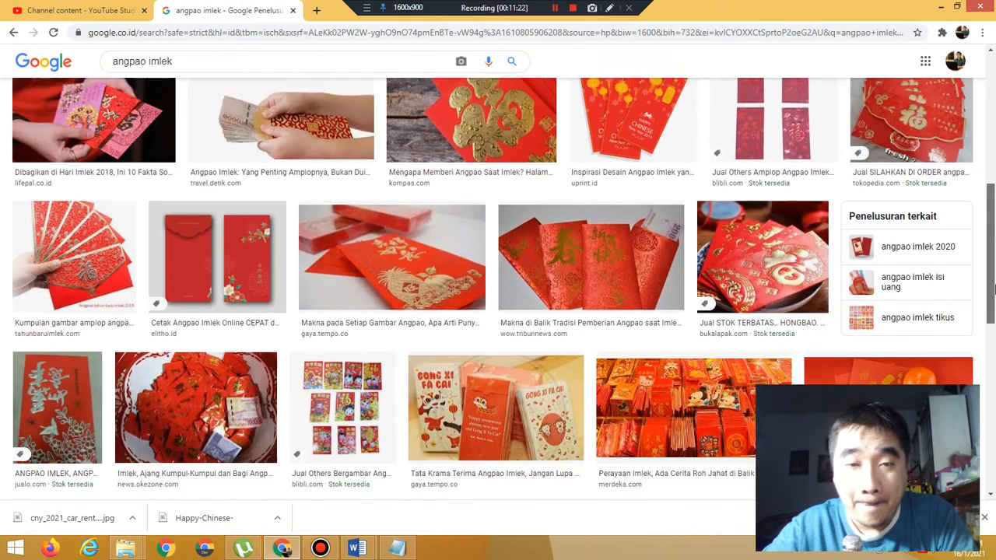
pyautogui.scroll(-1, 995, 291)
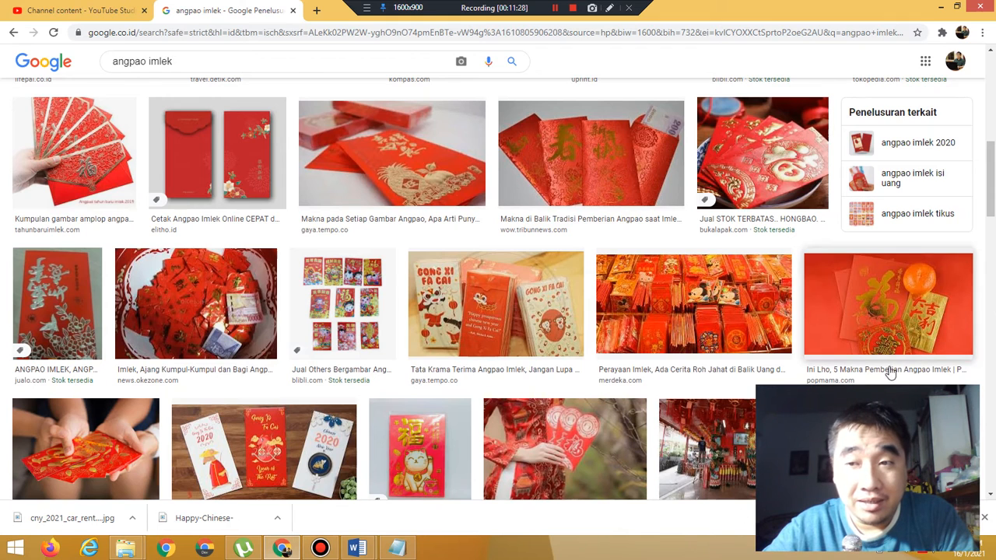
pyautogui.rightClick(894, 325)
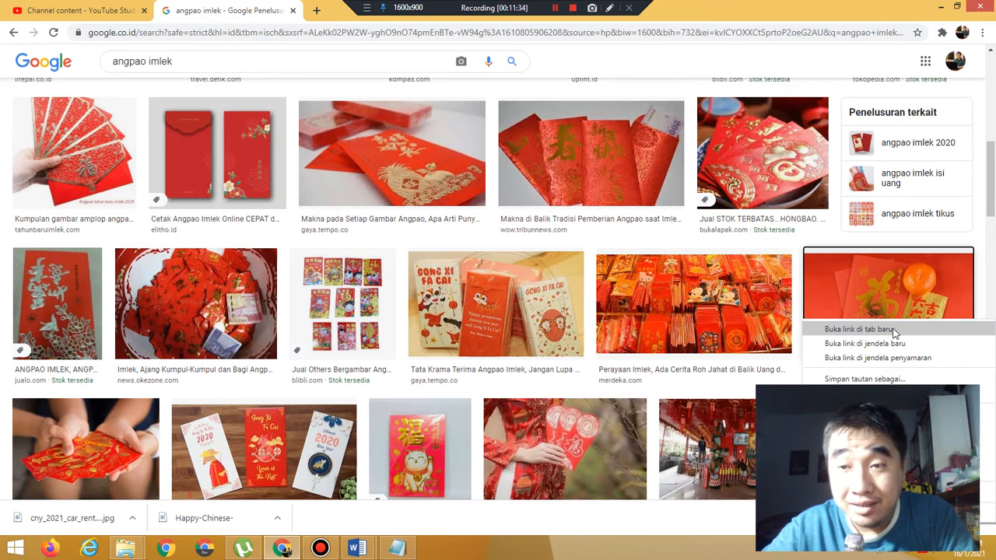
pyautogui.click(894, 331)
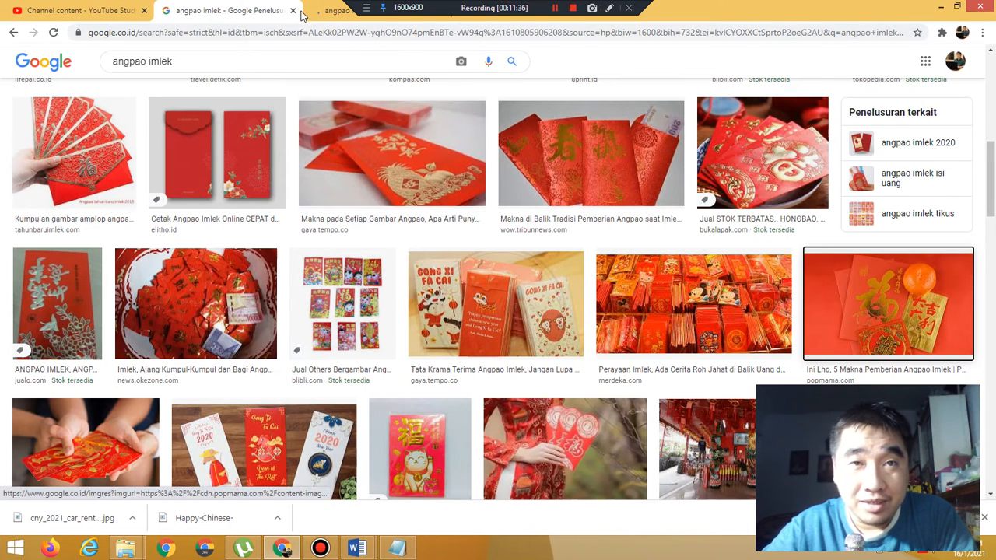
pyautogui.click(336, 9)
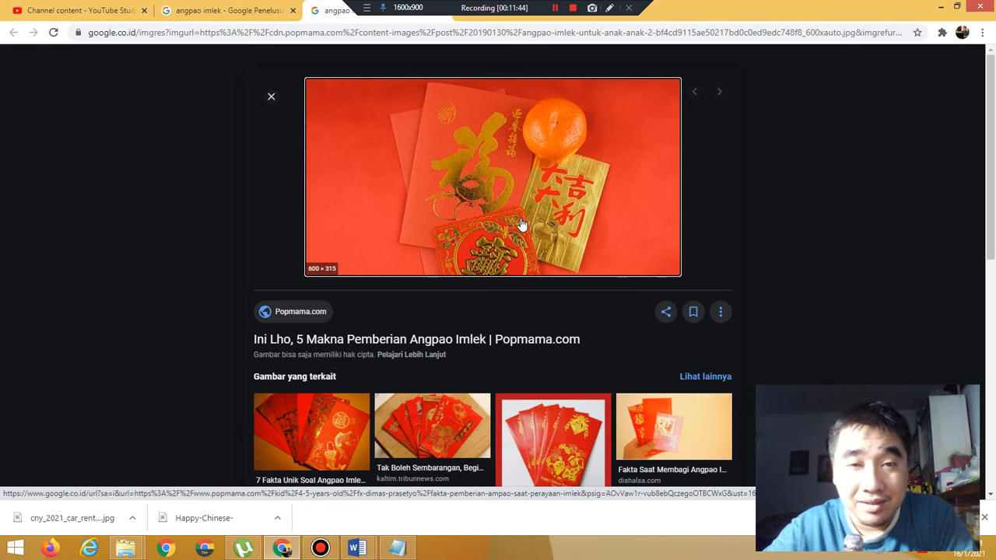
# Run a Google reverse image search on the Popmama angpao picture and list its medium-size versions
pyautogui.rightClick(379, 263)
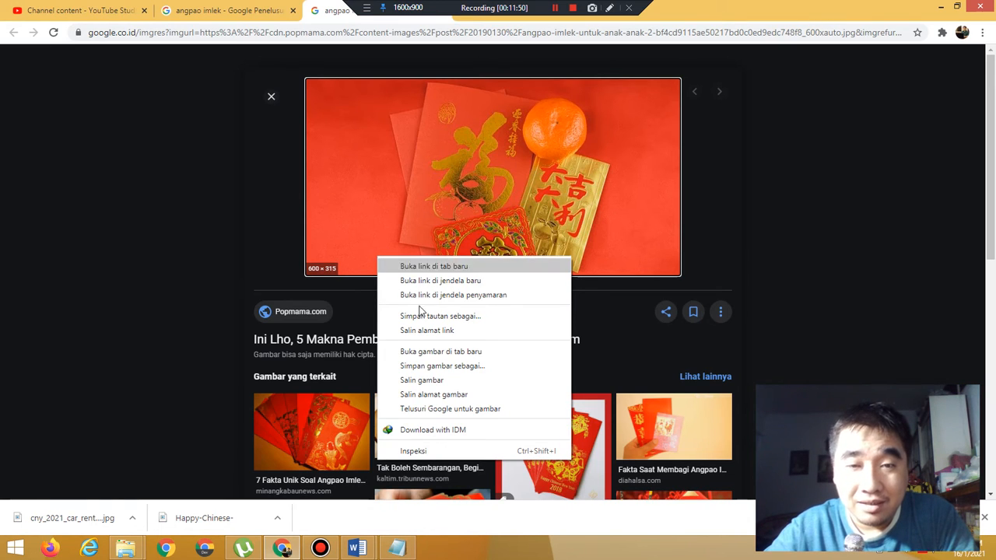
pyautogui.click(459, 409)
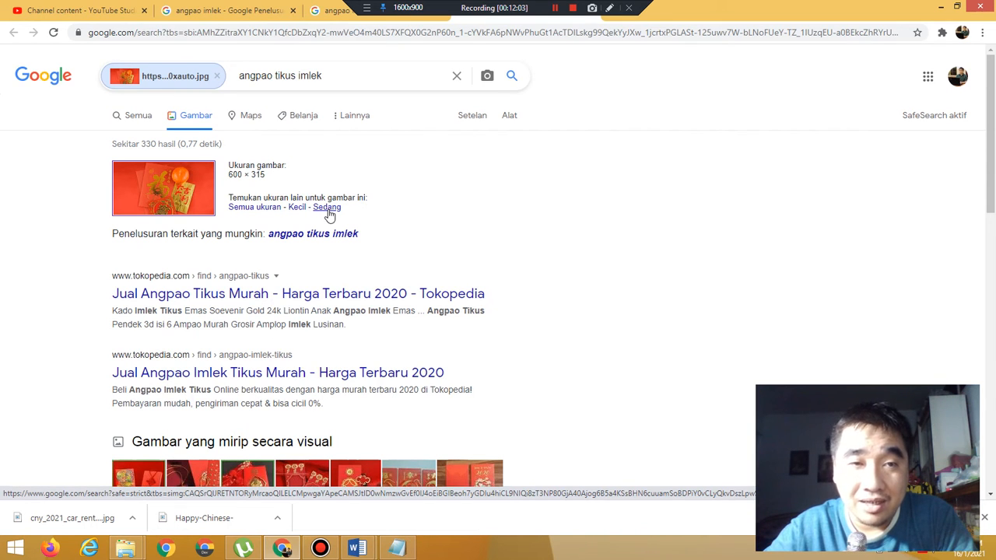
pyautogui.click(326, 208)
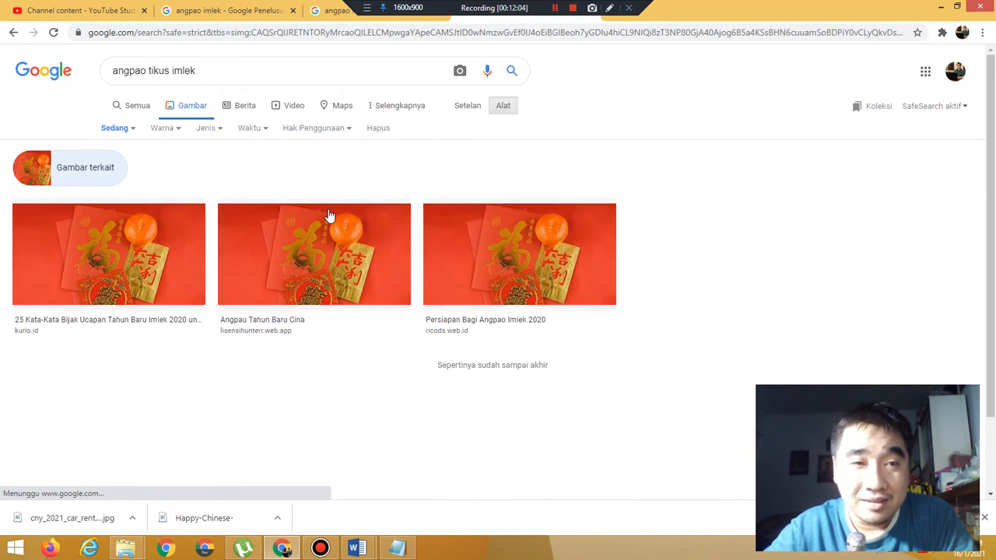
# Open the kurio.id version of the angpao picture and display its full image in a separate tab
pyautogui.rightClick(69, 262)
pyautogui.click(117, 269)
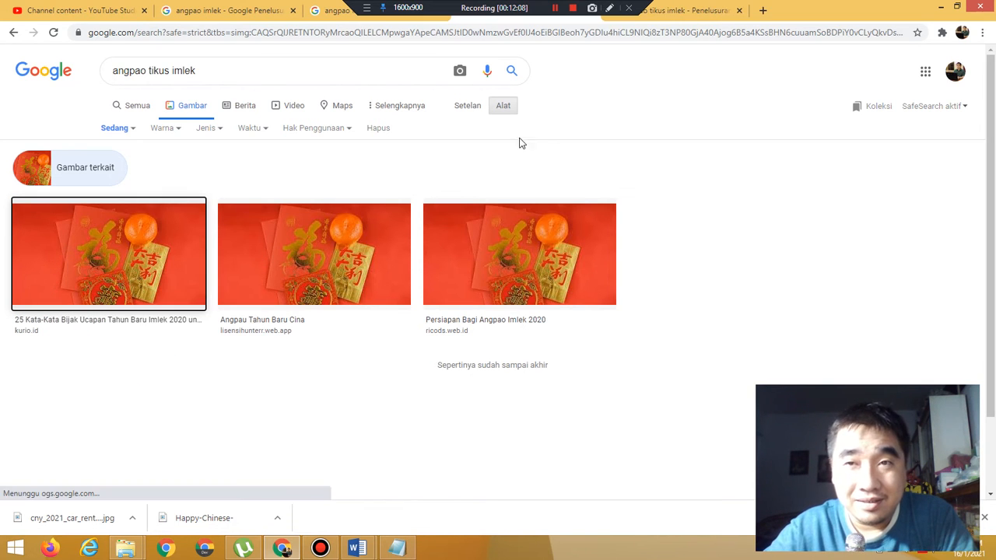
pyautogui.click(668, 8)
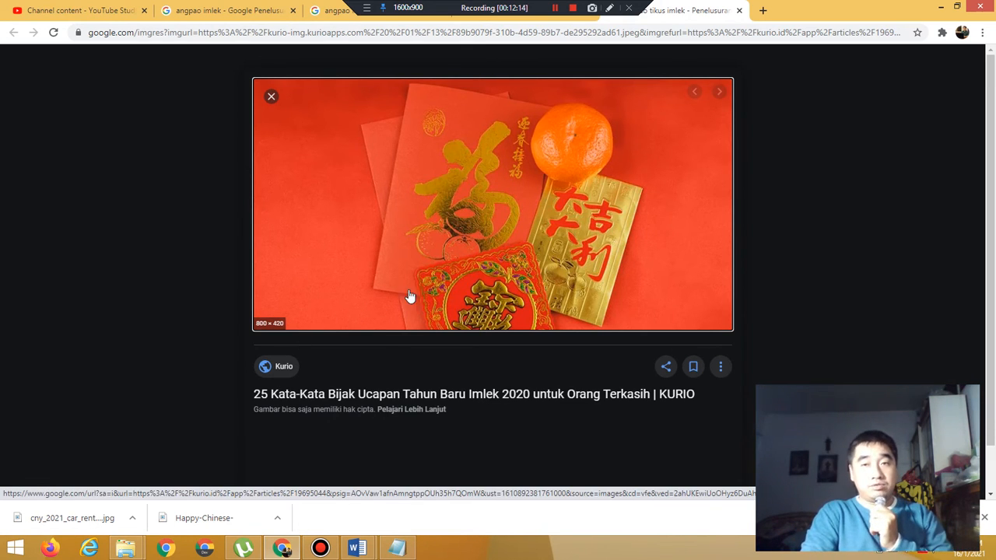
pyautogui.rightClick(451, 263)
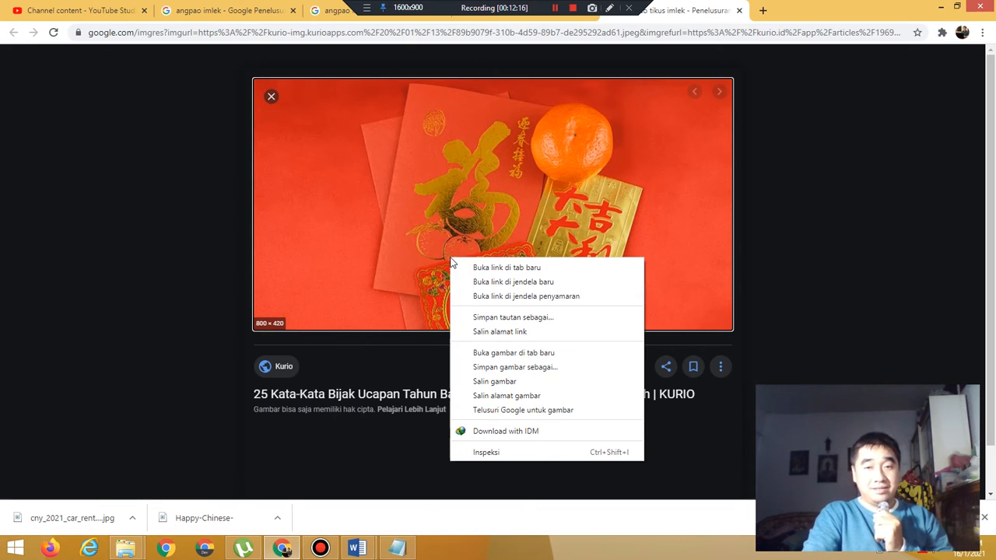
pyautogui.click(545, 353)
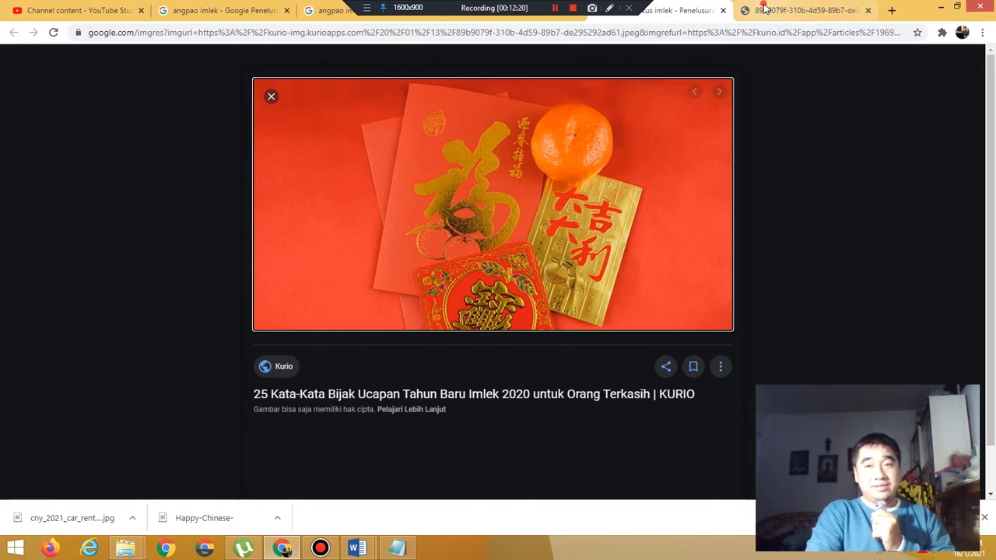
pyautogui.click(801, 11)
pyautogui.rightClick(425, 220)
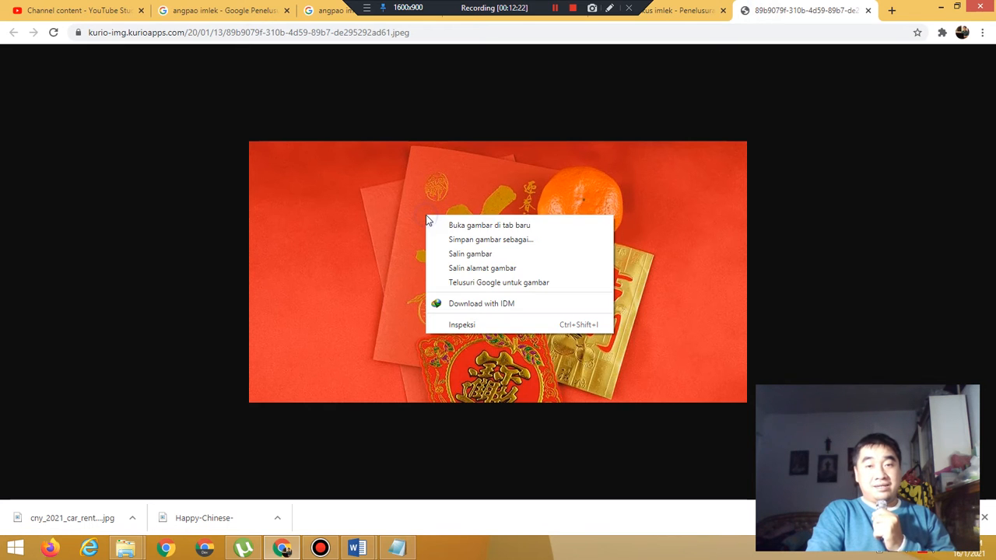
pyautogui.click(517, 243)
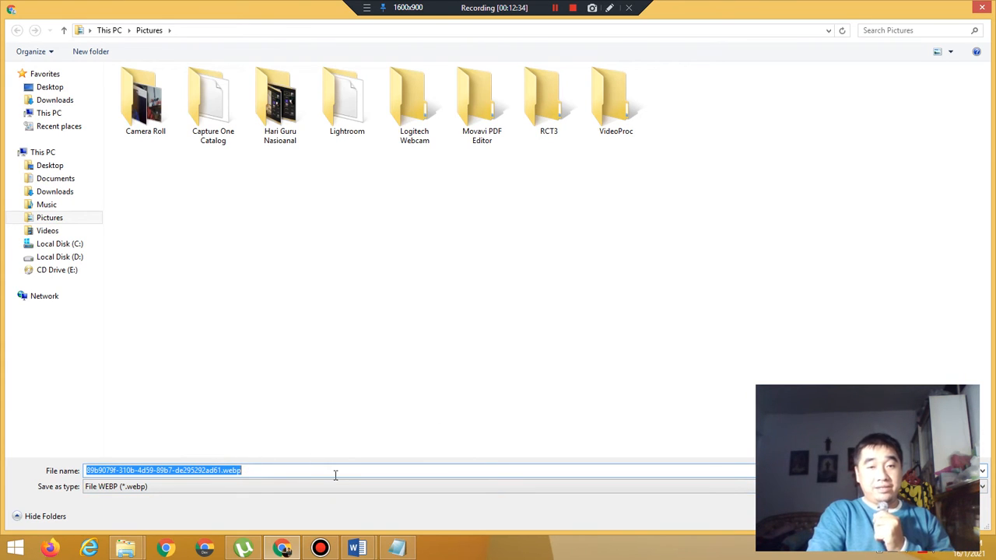
pyautogui.click(983, 7)
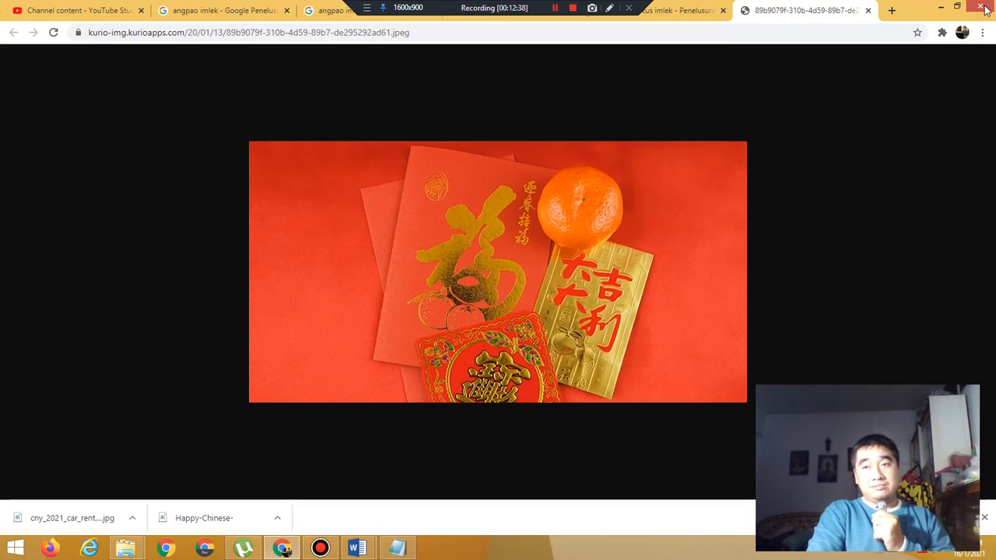
# Copy the full angpao image into Paint and crop the canvas to the pasted picture
pyautogui.rightClick(489, 237)
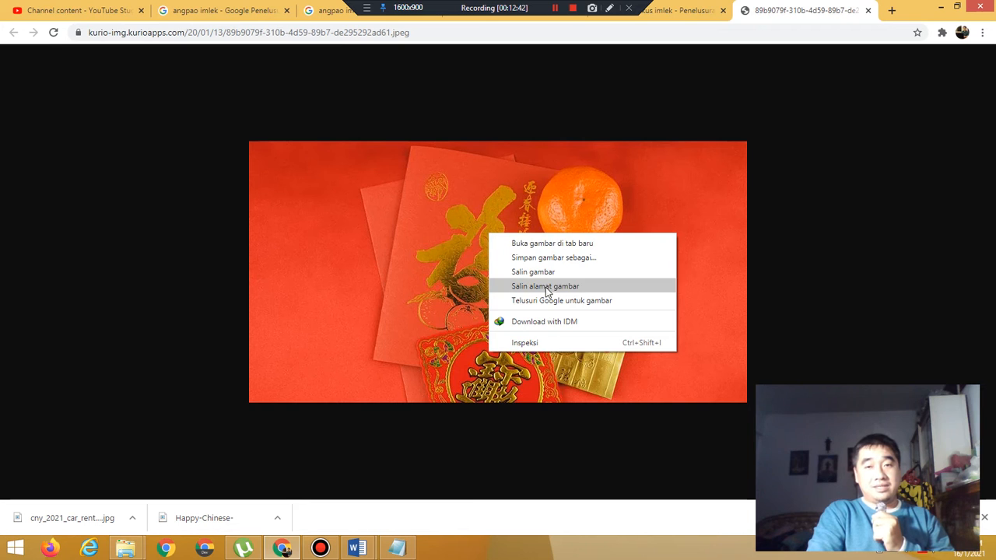
pyautogui.click(543, 272)
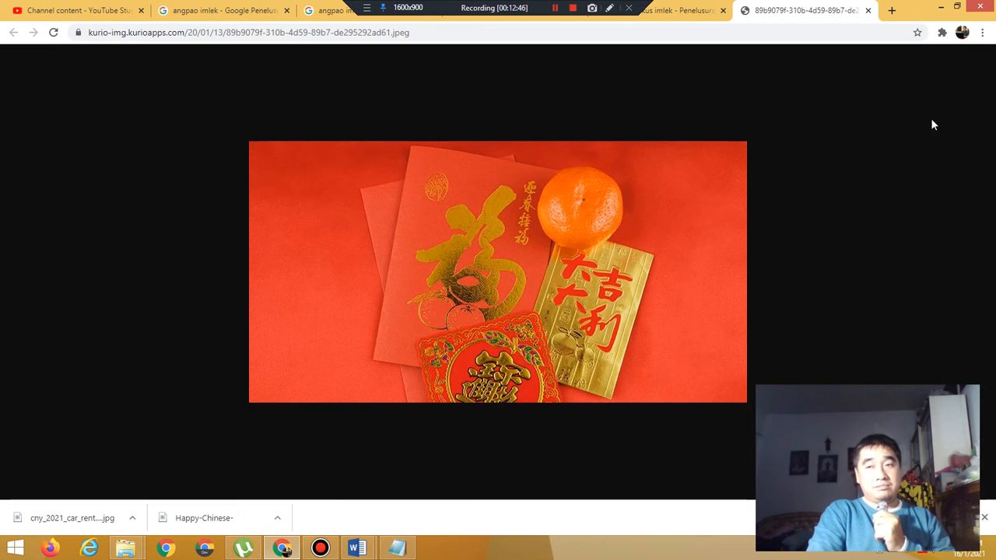
pyautogui.moveTo(986, 132)
pyautogui.click(970, 161)
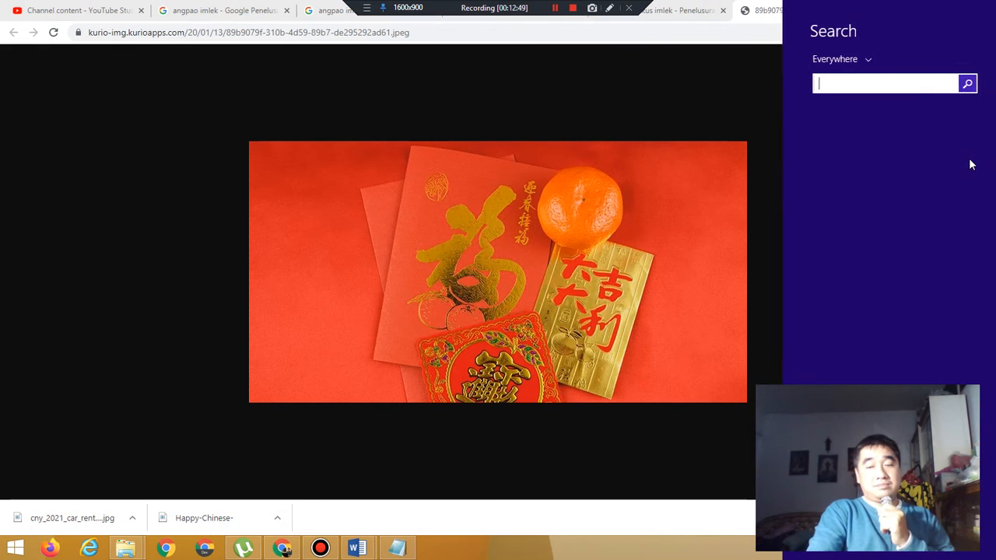
pyautogui.write('p')
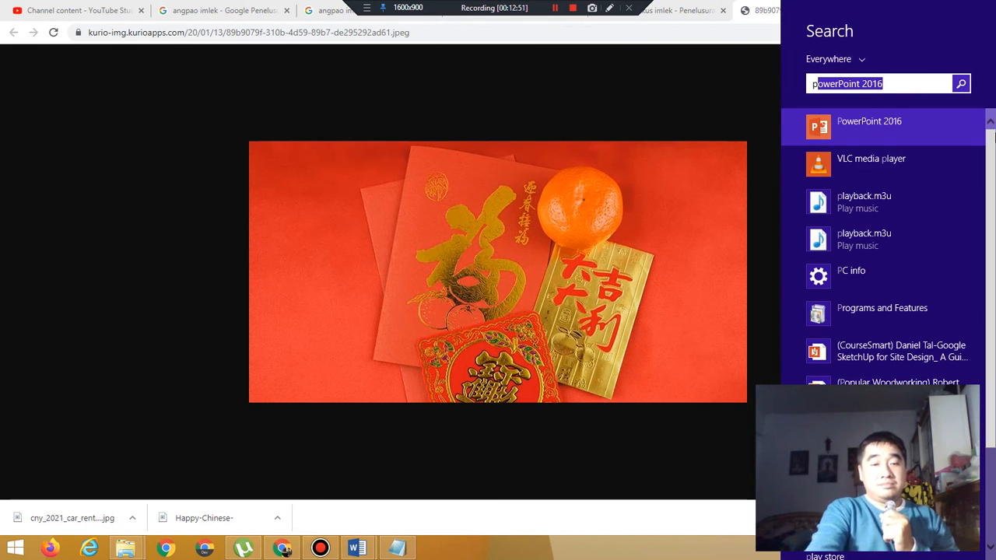
pyautogui.write('aint')
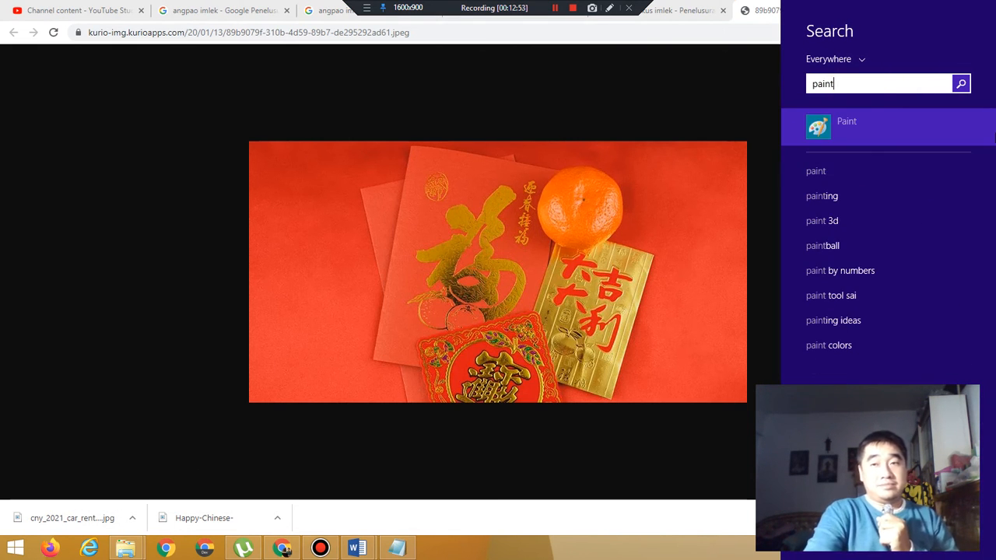
pyautogui.press('Return')
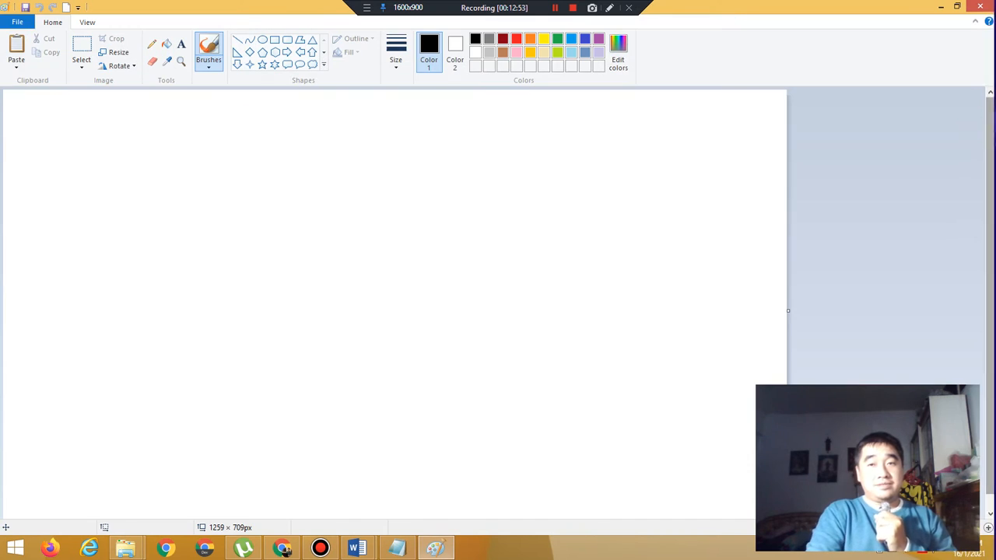
pyautogui.click(16, 56)
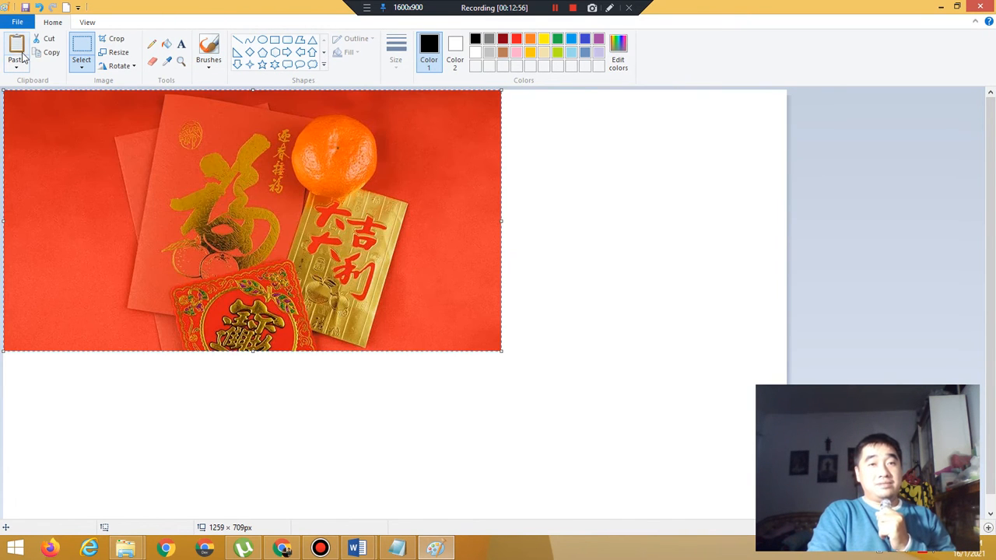
pyautogui.click(111, 38)
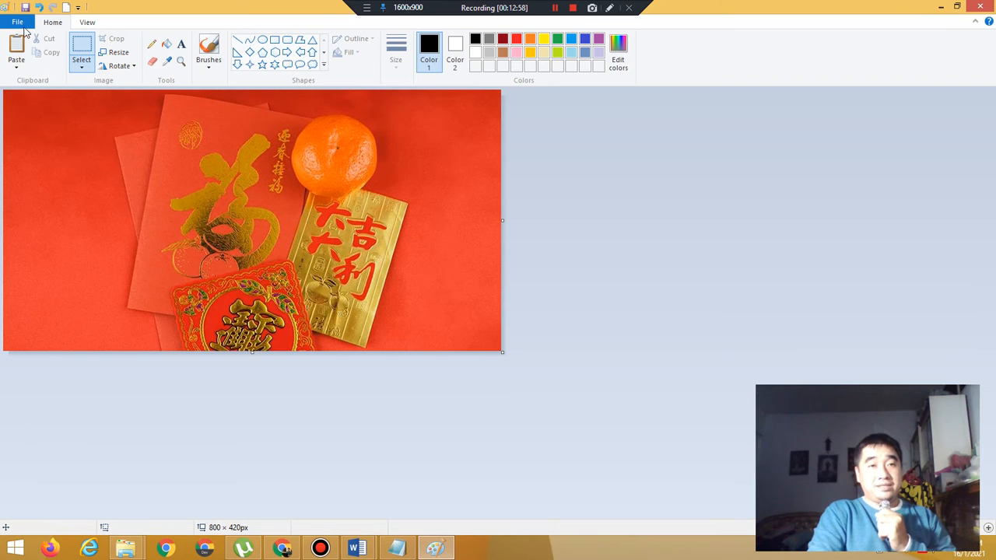
# Save the picture as a JPEG named angpao.jpg in the Pictures folder and close Paint
pyautogui.click(24, 29)
pyautogui.moveTo(84, 136)
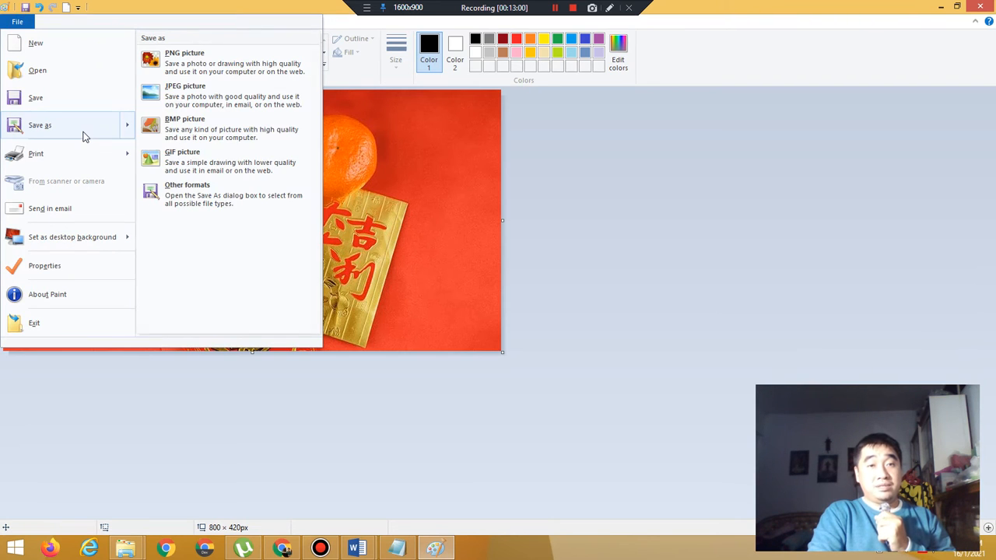
pyautogui.click(187, 91)
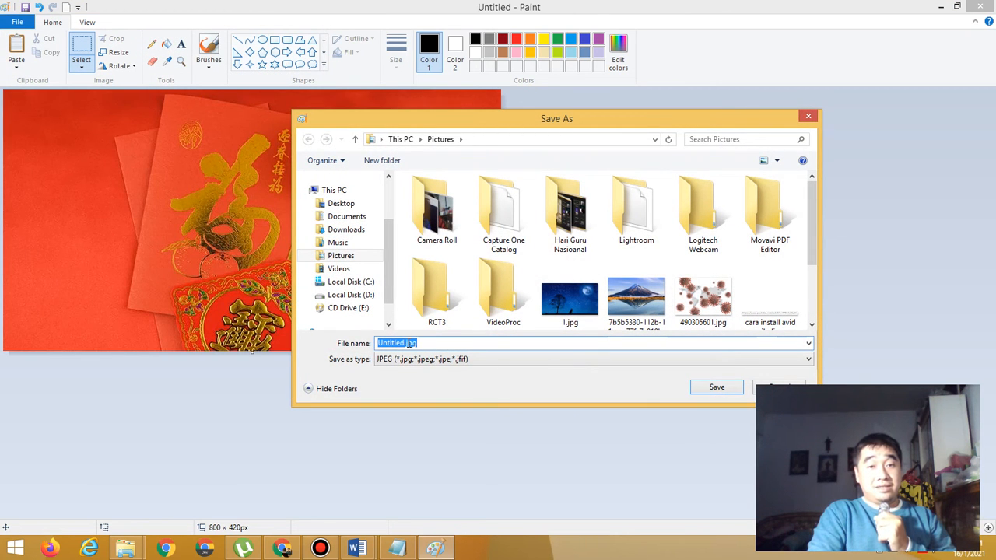
pyautogui.click(406, 343)
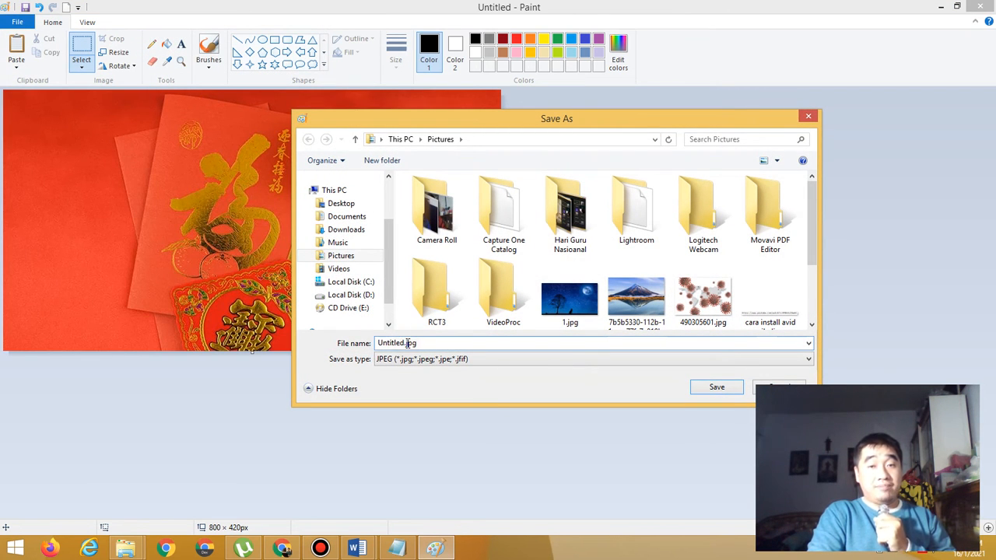
pyautogui.doubleClick(397, 343)
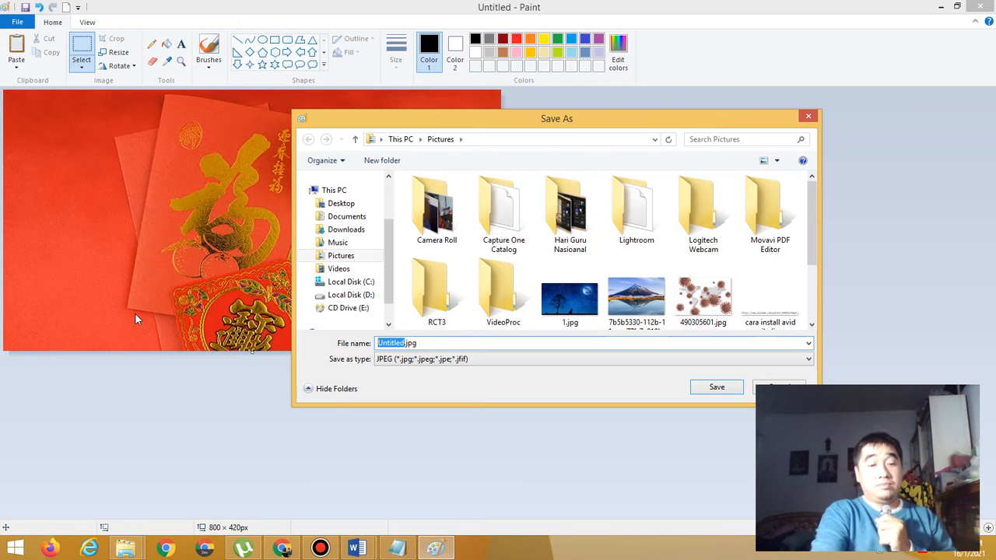
pyautogui.write('ang')
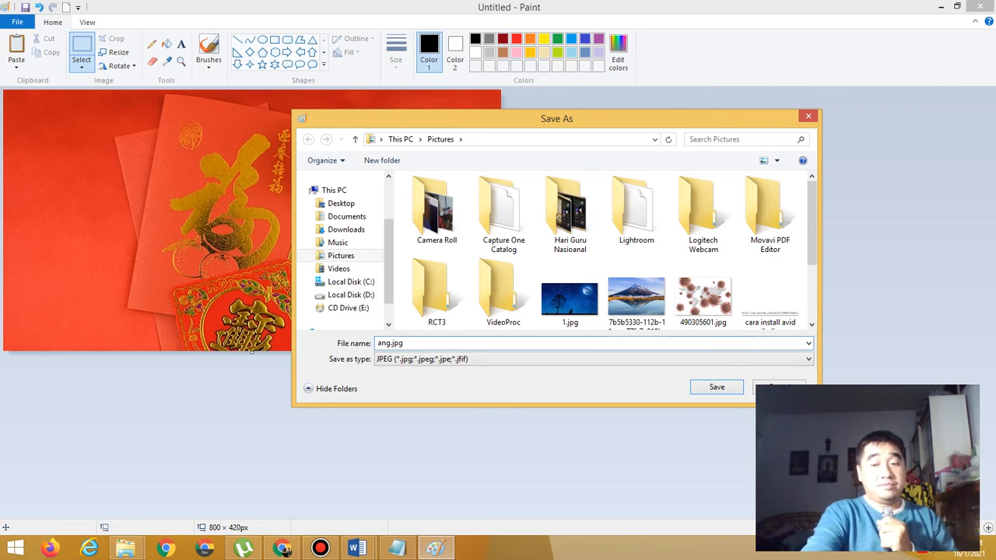
pyautogui.write('pao')
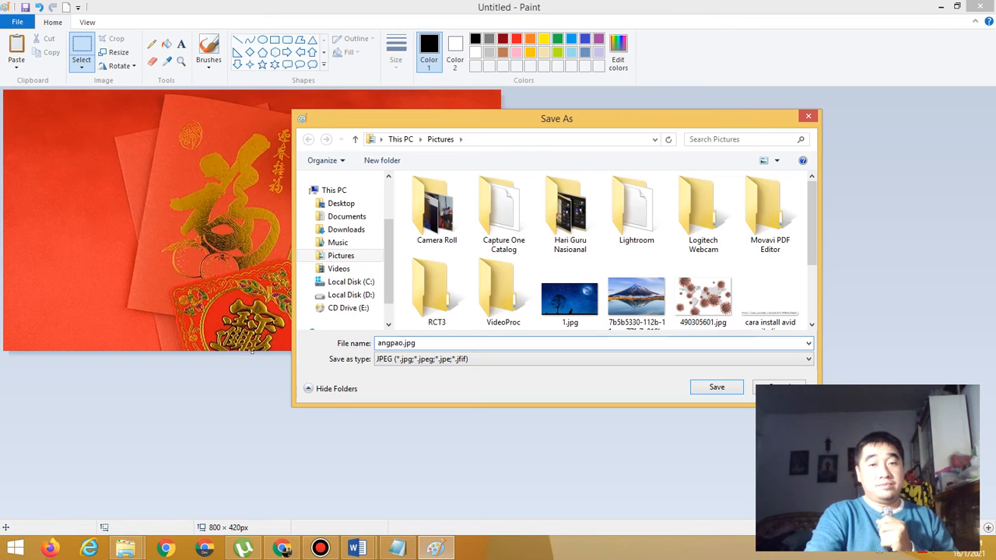
pyautogui.press('Return')
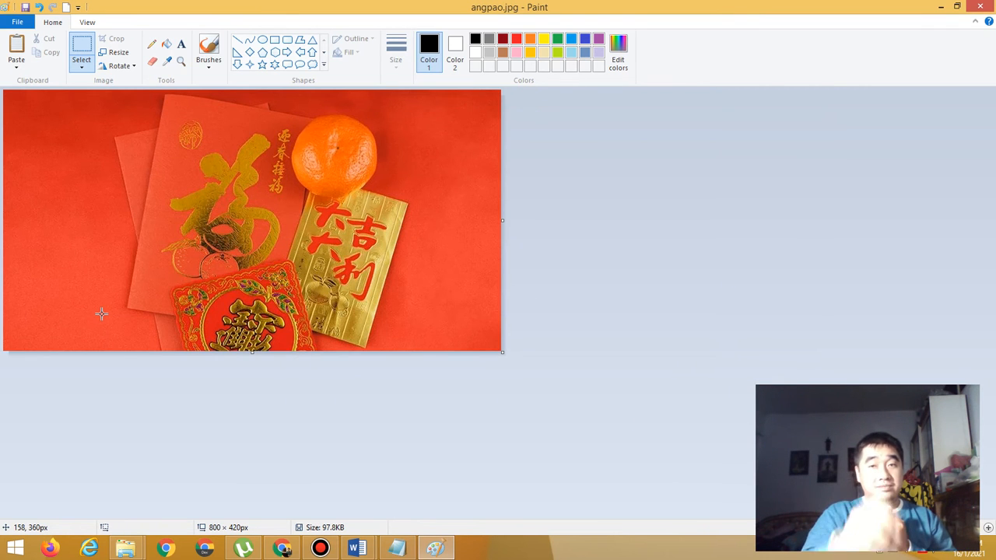
pyautogui.click(987, 7)
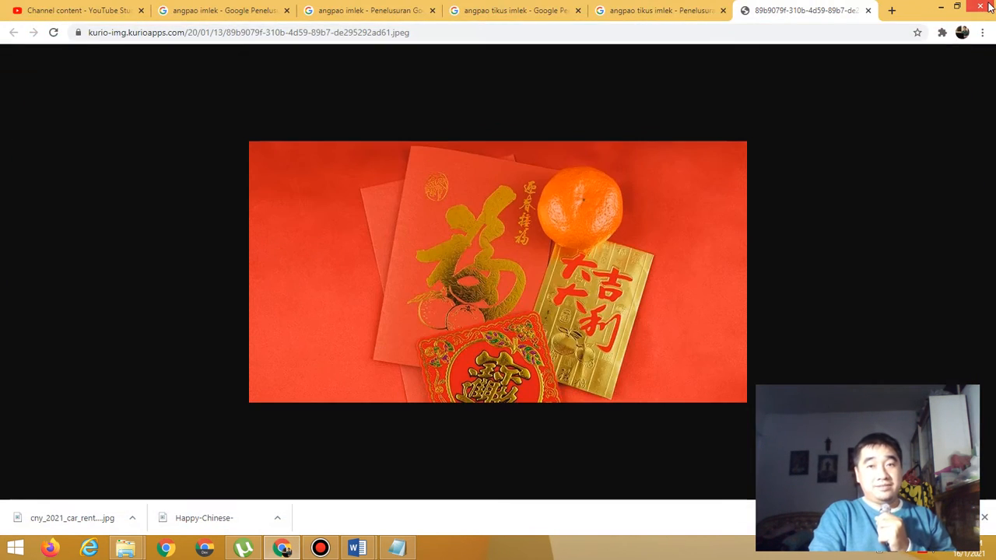
# Close the four extra angpao image and search tabs in Chrome, keeping the original "angpao imlek" results
pyautogui.click(867, 10)
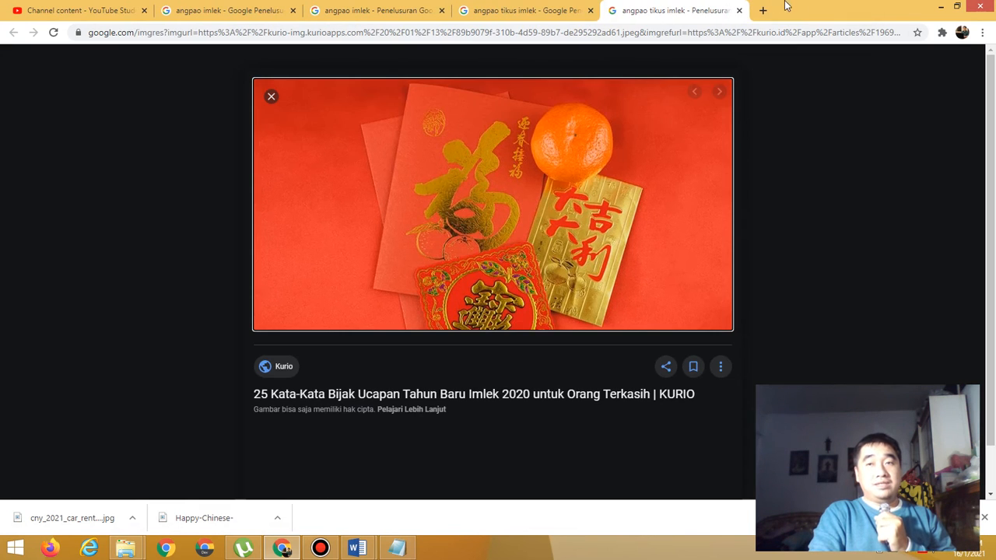
pyautogui.click(739, 10)
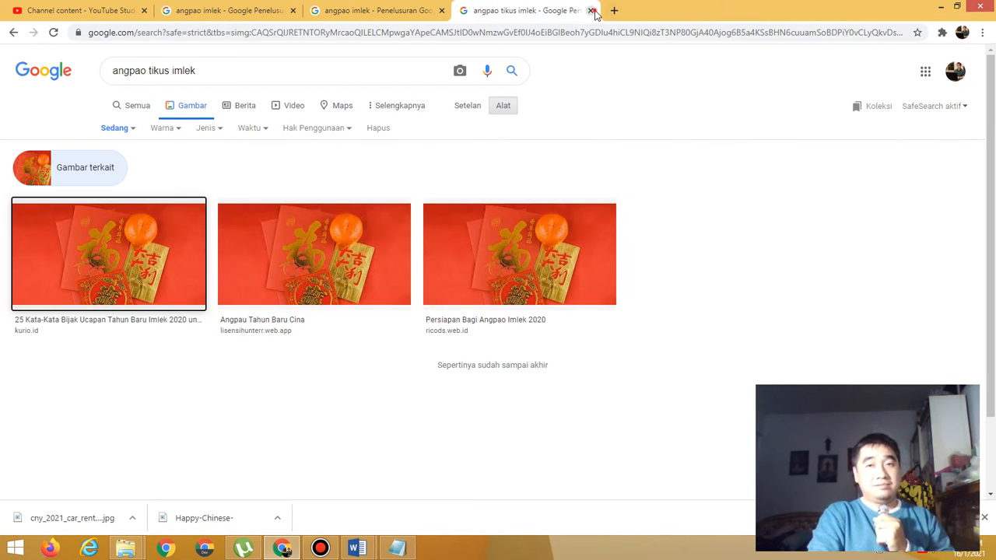
pyautogui.click(590, 10)
pyautogui.click(441, 10)
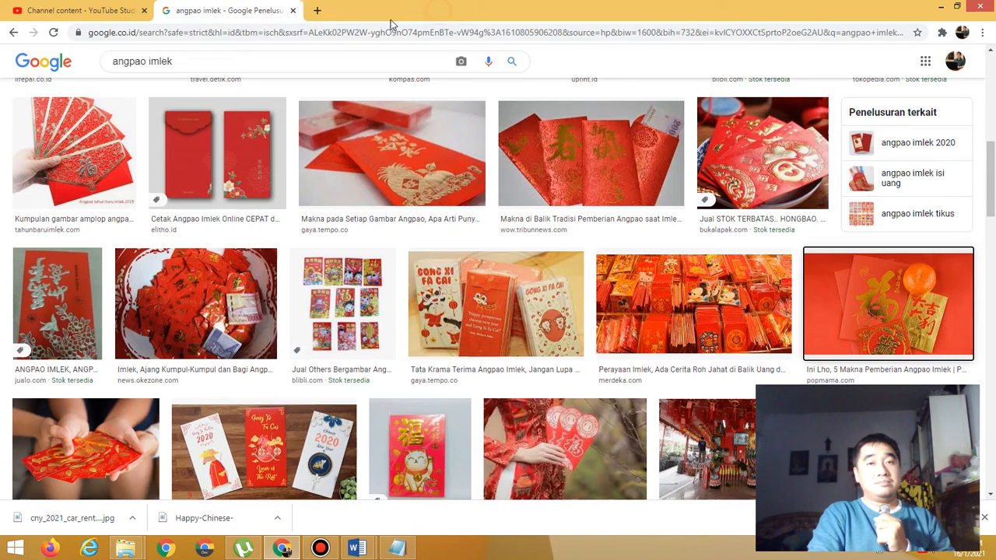
# Return to the Word document and insert the picture angpao.jpg from the Pictures folder
pyautogui.click(940, 7)
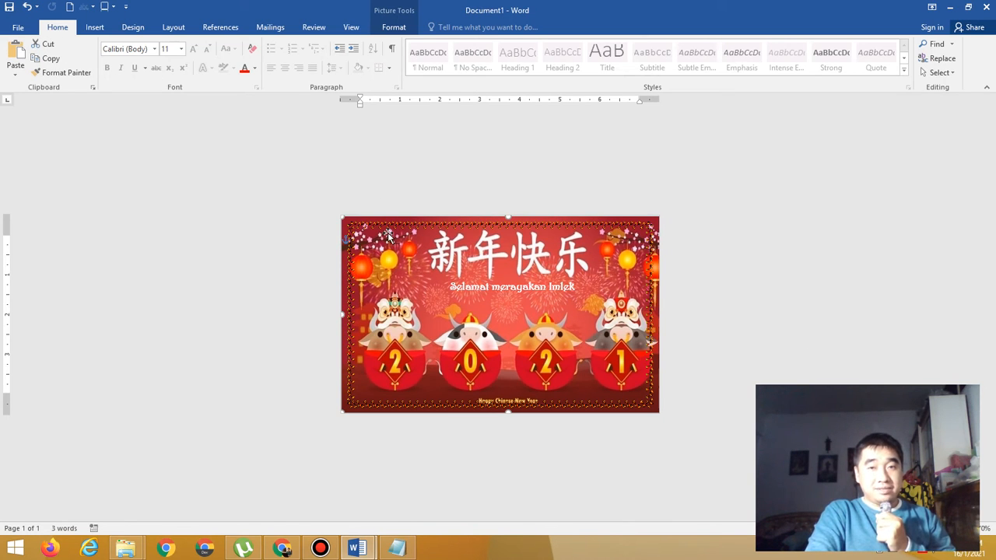
pyautogui.click(101, 28)
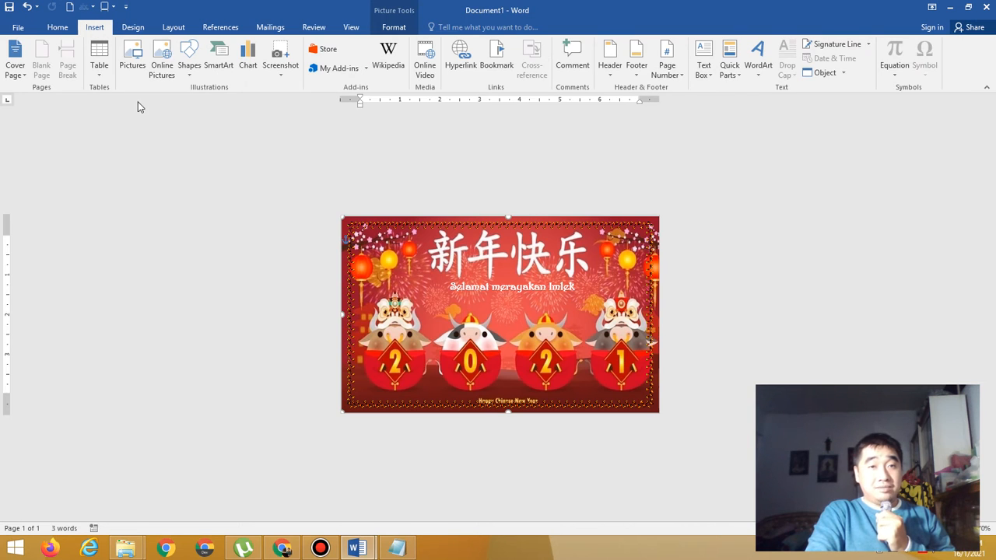
pyautogui.click(125, 76)
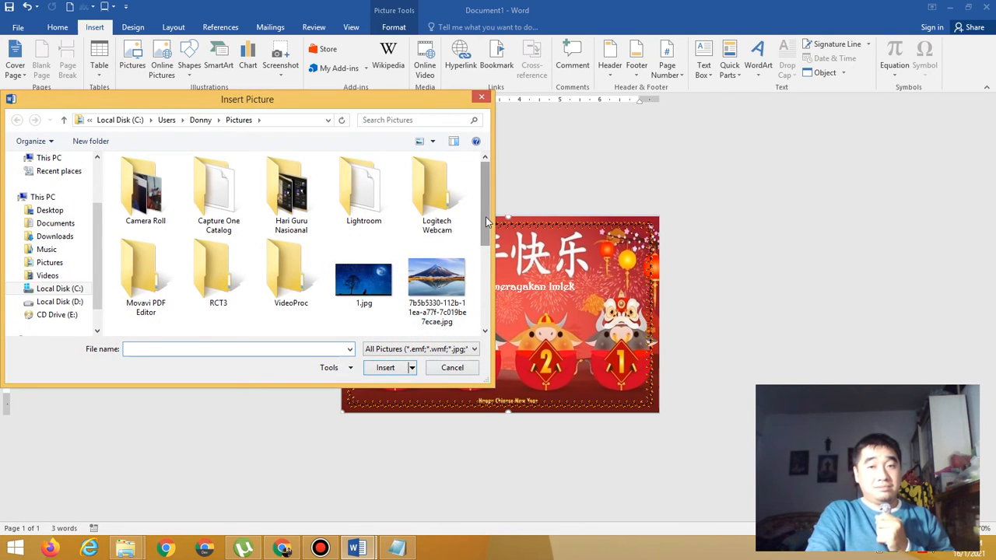
pyautogui.scroll(-3, 365, 226)
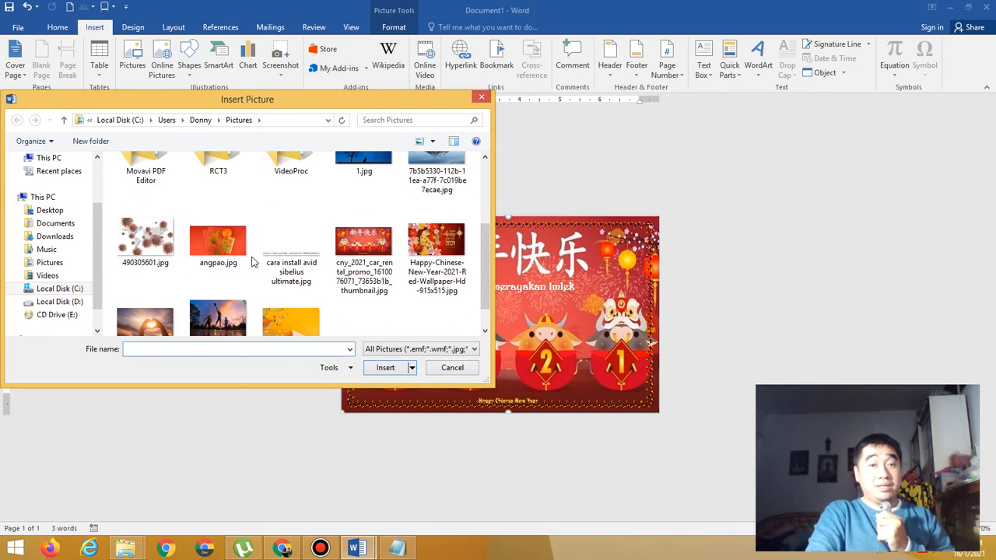
pyautogui.doubleClick(220, 246)
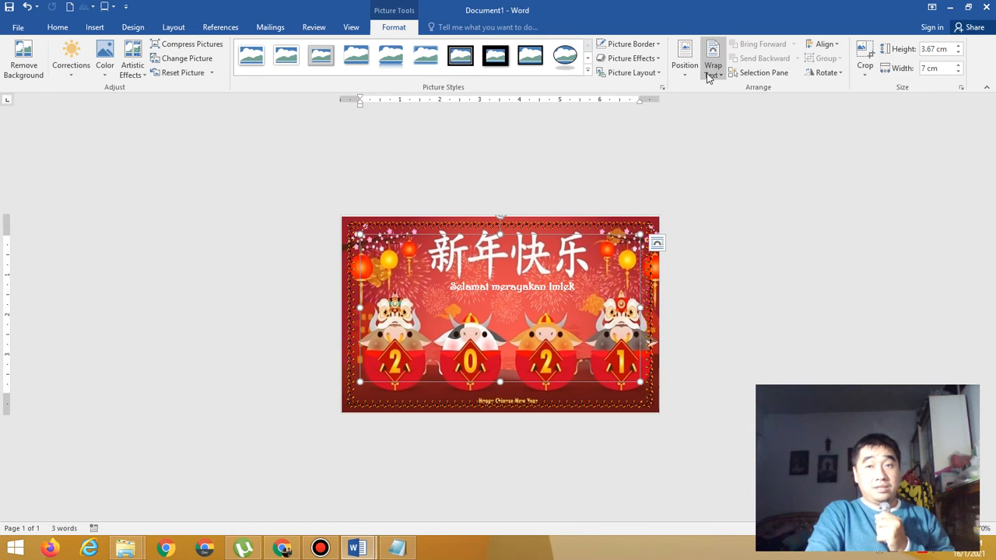
# Set the angpao picture in front of the text and shrink it to about 0.83 × 0.43 cm just below the greeting line
pyautogui.click(709, 75)
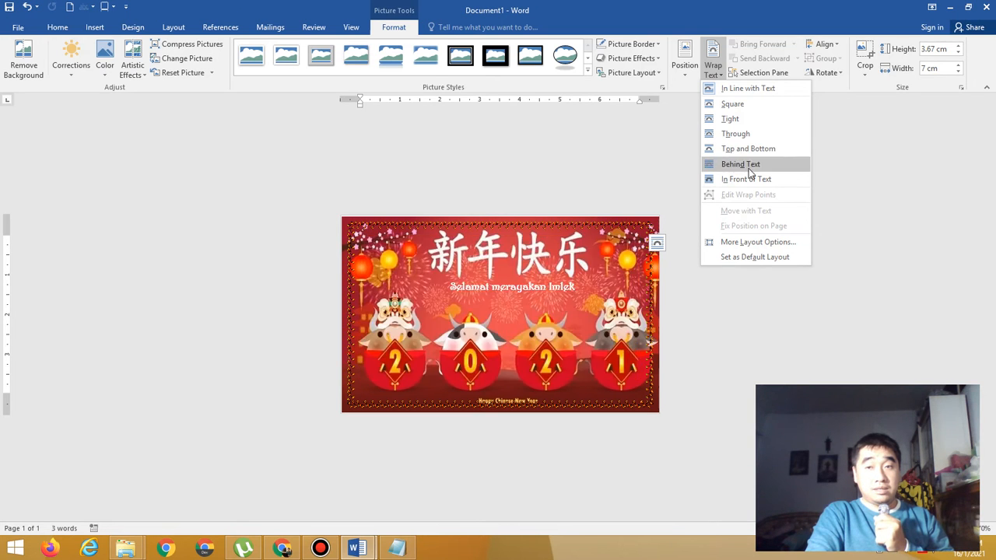
pyautogui.click(749, 178)
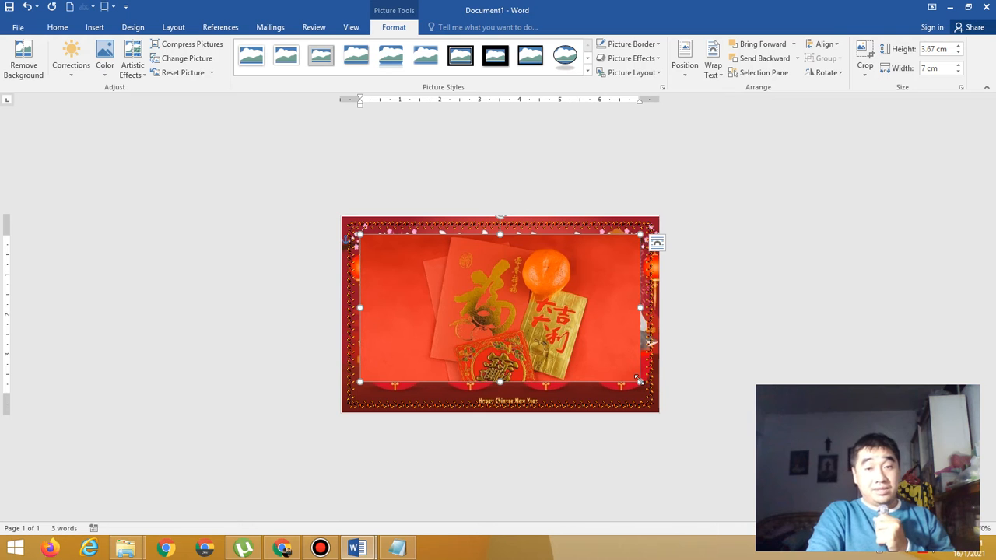
pyautogui.moveTo(638, 380); pyautogui.dragTo(514, 310)
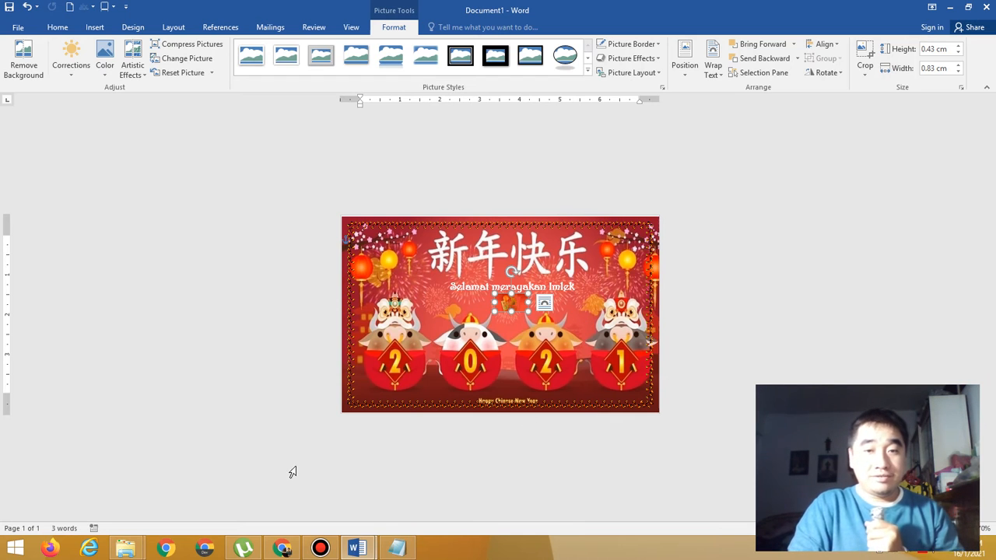
pyautogui.click(599, 351)
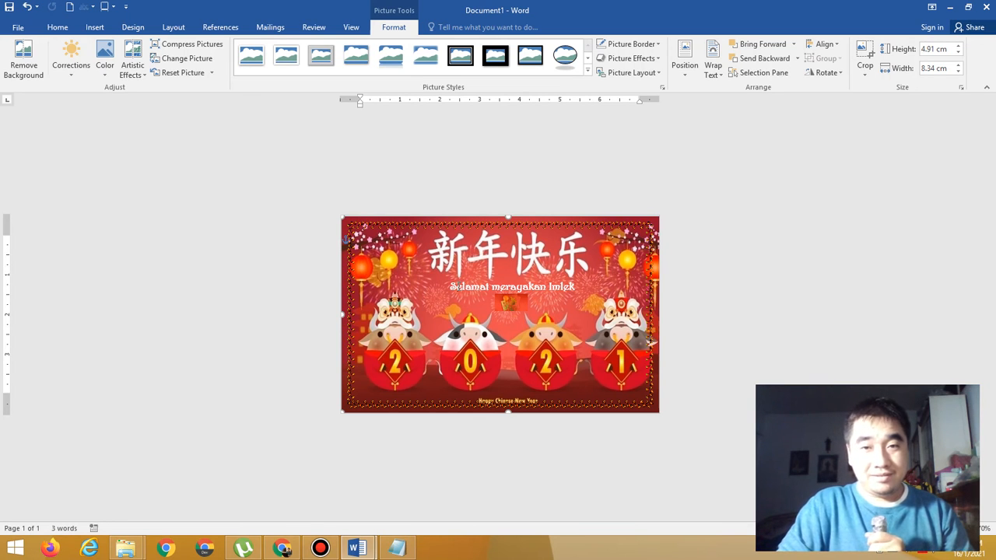
# Duplicate the "Selamat merayakan Imlek" text box with source formatting and move the copy to the card's lower-left corner
pyautogui.click(459, 287)
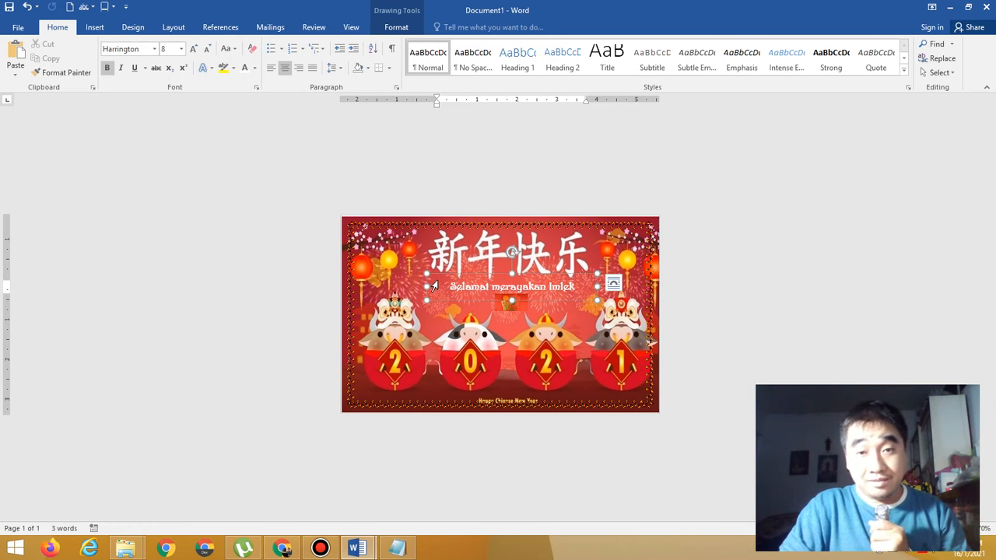
pyautogui.rightClick(474, 275)
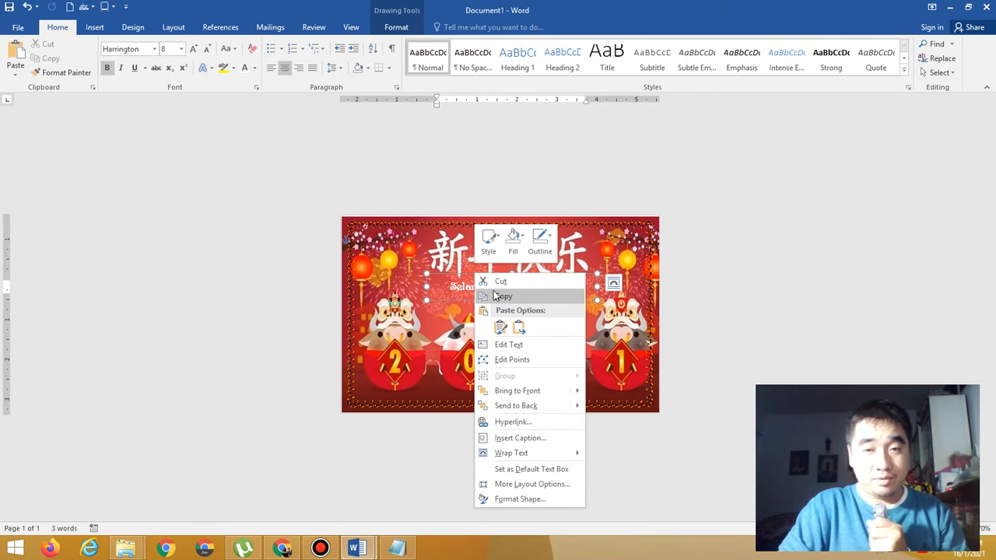
pyautogui.click(500, 296)
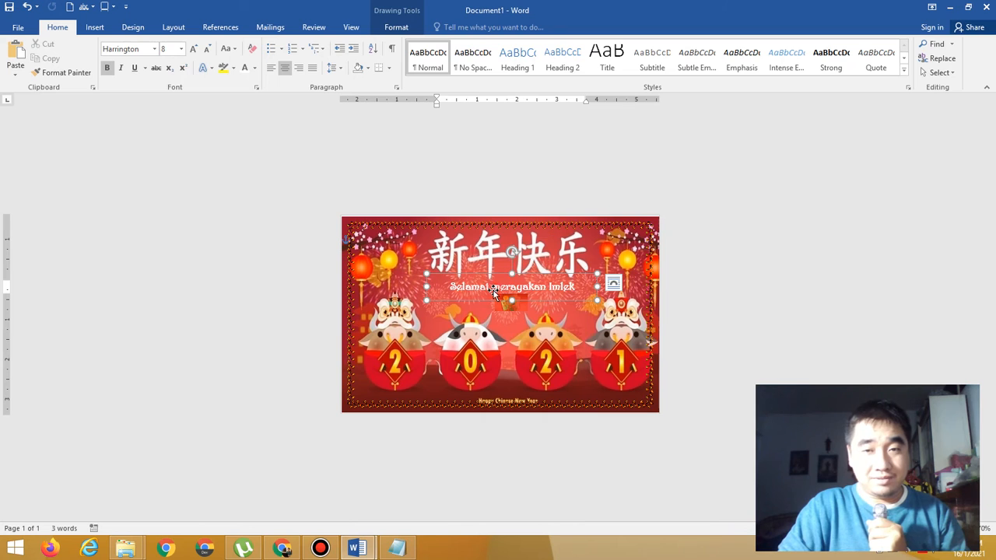
pyautogui.rightClick(405, 406)
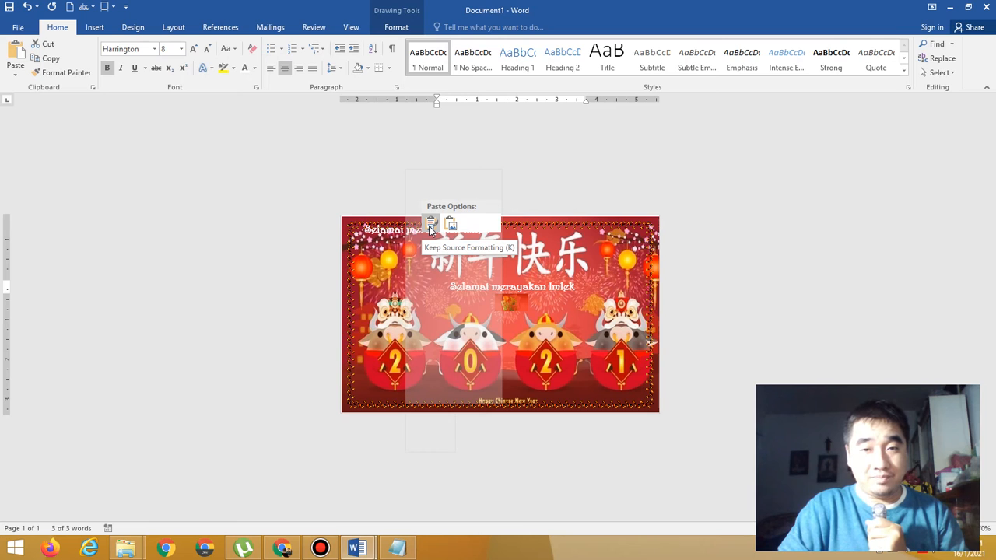
pyautogui.click(430, 225)
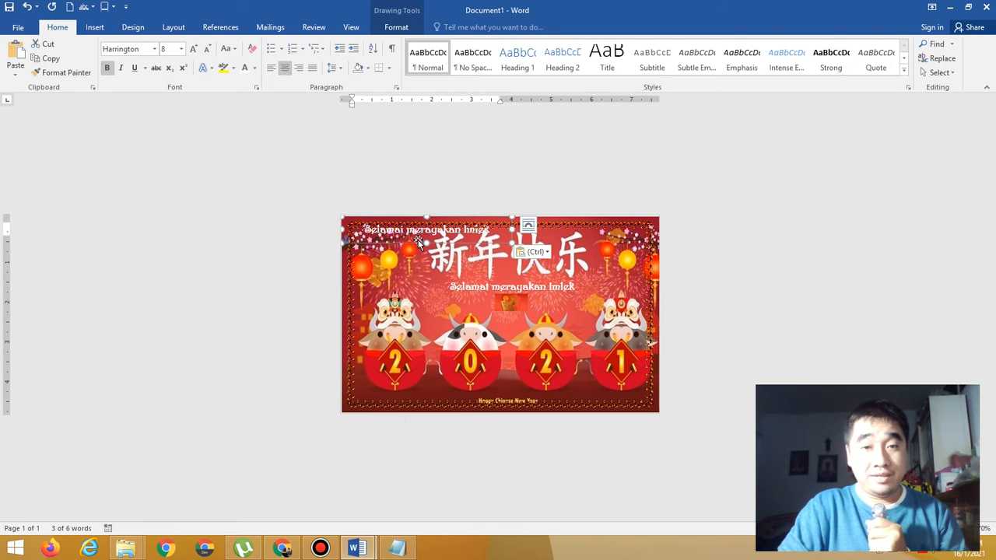
pyautogui.moveTo(412, 246); pyautogui.dragTo(407, 410)
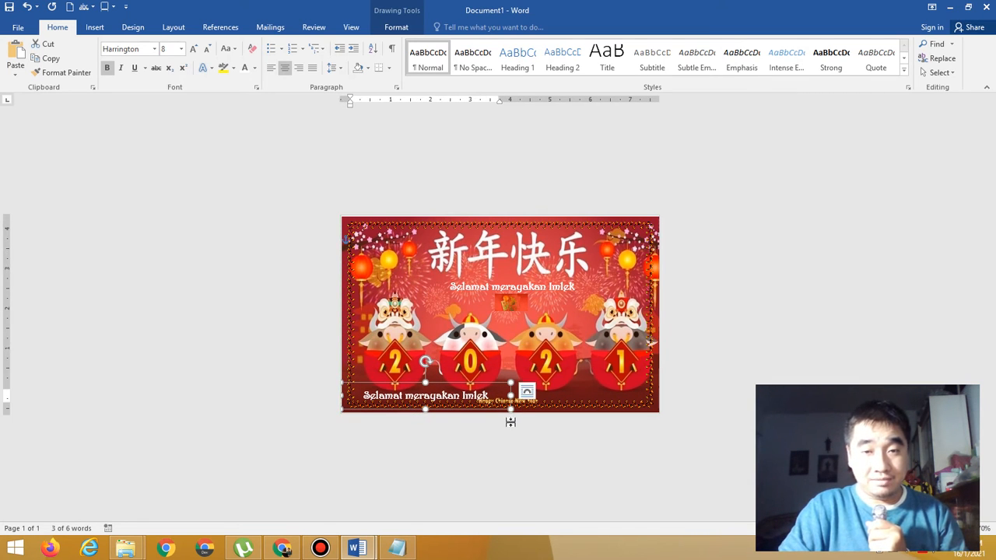
# Replace the text in the copied lower-left text box with "Keep Moving Channel"
pyautogui.click(494, 395)
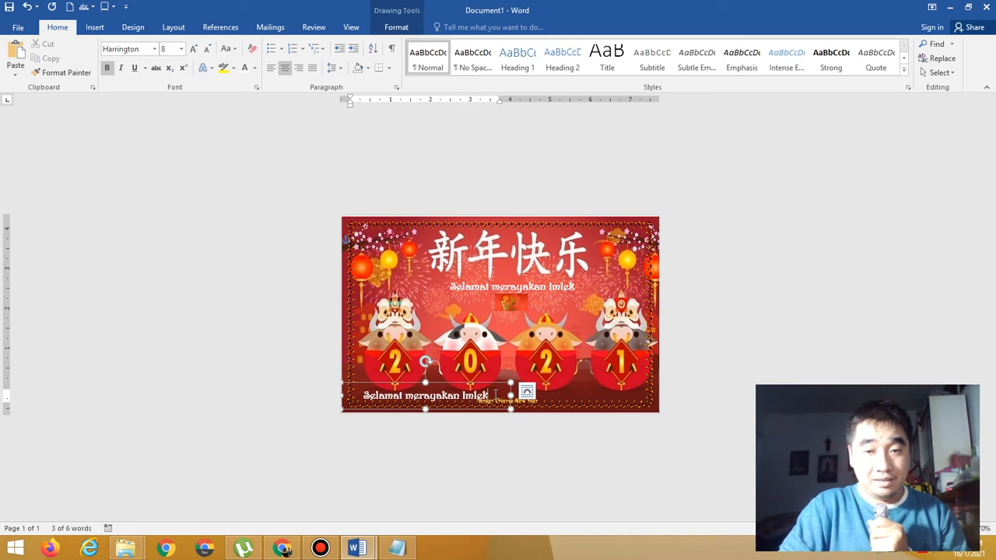
pyautogui.press('BackSpace')
pyautogui.press('BackSpace')
pyautogui.press('BackSpace')
pyautogui.press('BackSpace')
pyautogui.press('BackSpace')
pyautogui.press('BackSpace')
pyautogui.press('BackSpace')
pyautogui.press('BackSpace')
pyautogui.press('BackSpace')
pyautogui.press('BackSpace')
pyautogui.press('BackSpace')
pyautogui.press('BackSpace')
pyautogui.press('BackSpace')
pyautogui.press('BackSpace')
pyautogui.press('BackSpace')
pyautogui.press('BackSpace')
pyautogui.press('BackSpace')
pyautogui.press('BackSpace')
pyautogui.press('BackSpace')
pyautogui.press('BackSpace')
pyautogui.press('BackSpace')
pyautogui.press('BackSpace')
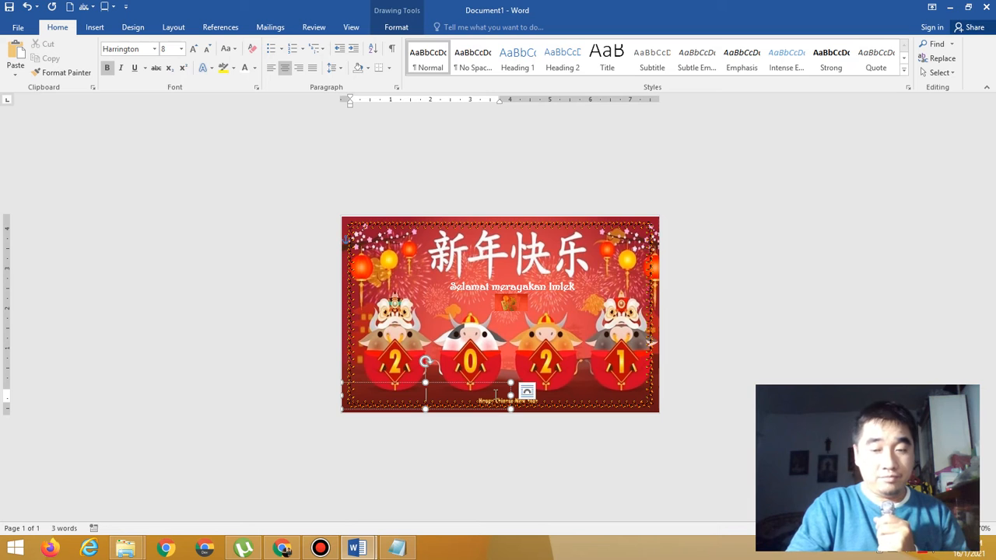
pyautogui.write('Ree')
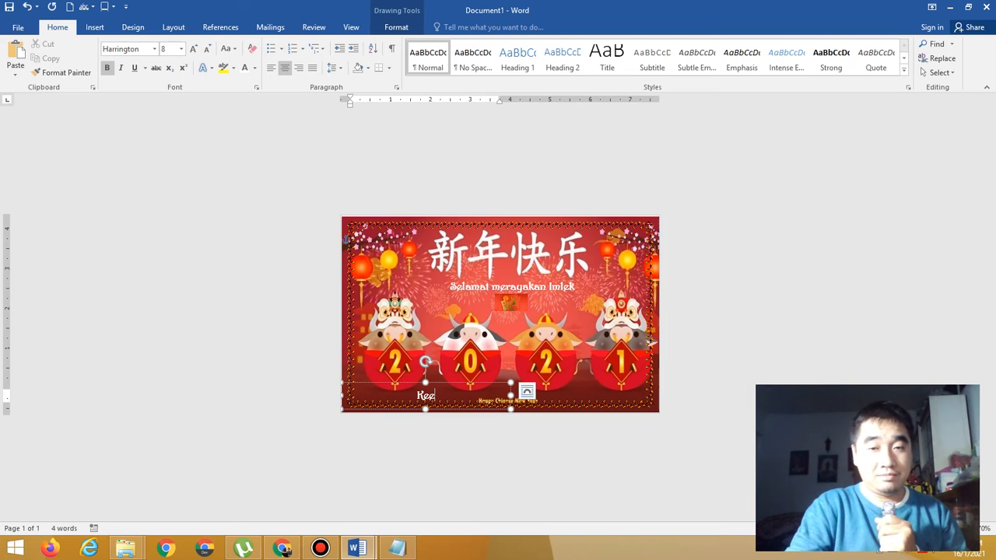
pyautogui.write('p Mov')
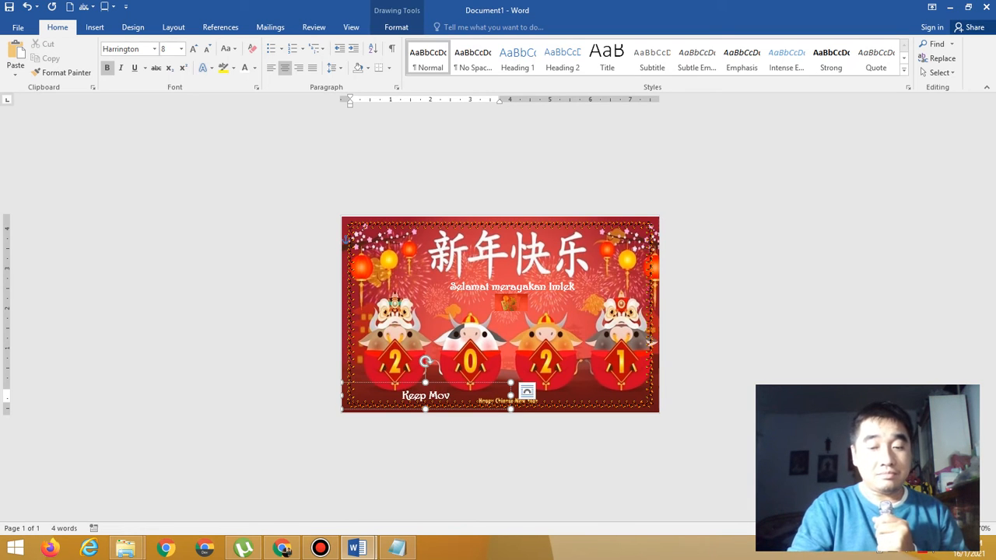
pyautogui.write('ing')
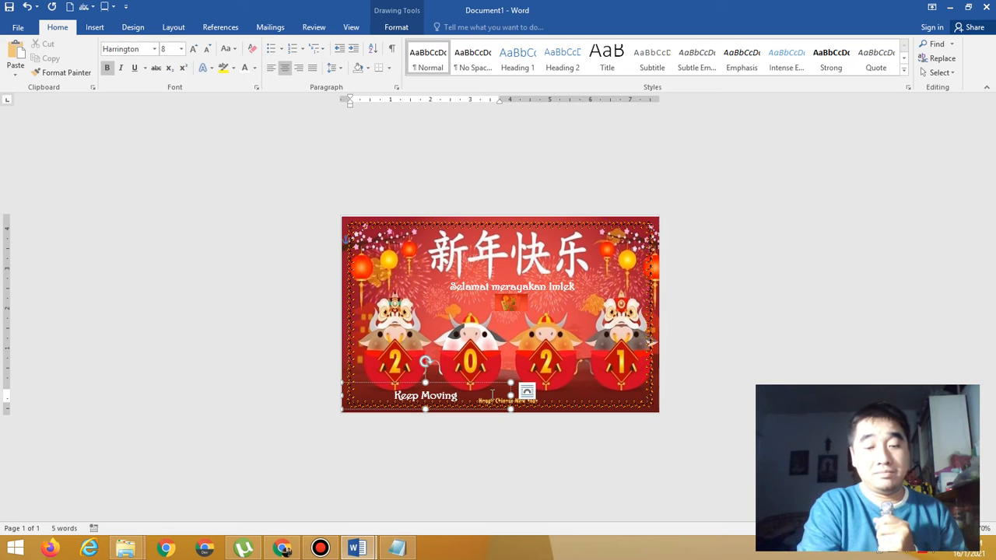
pyautogui.write(' Chann')
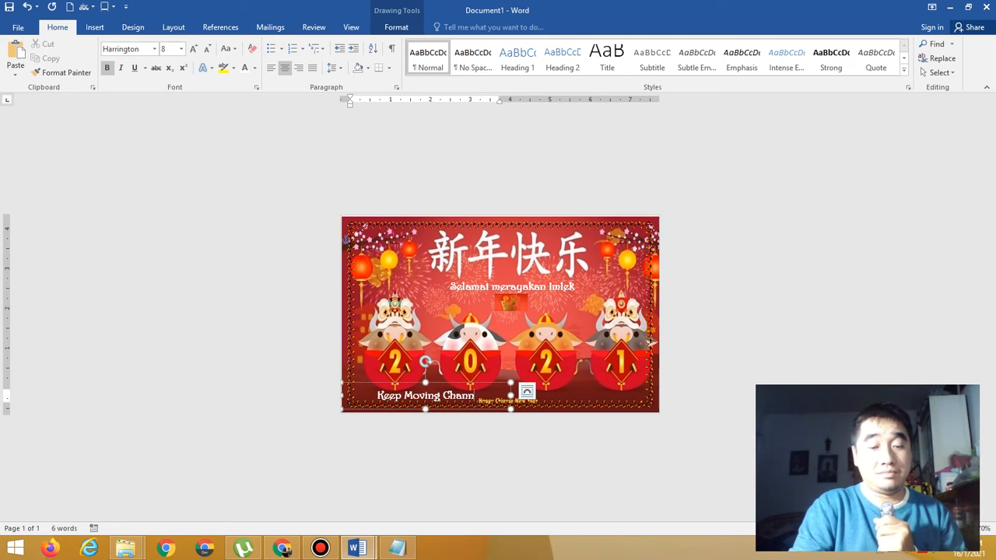
pyautogui.write('el')
pyautogui.press('BackSpace')
pyautogui.press('BackSpace')
pyautogui.press('BackSpace')
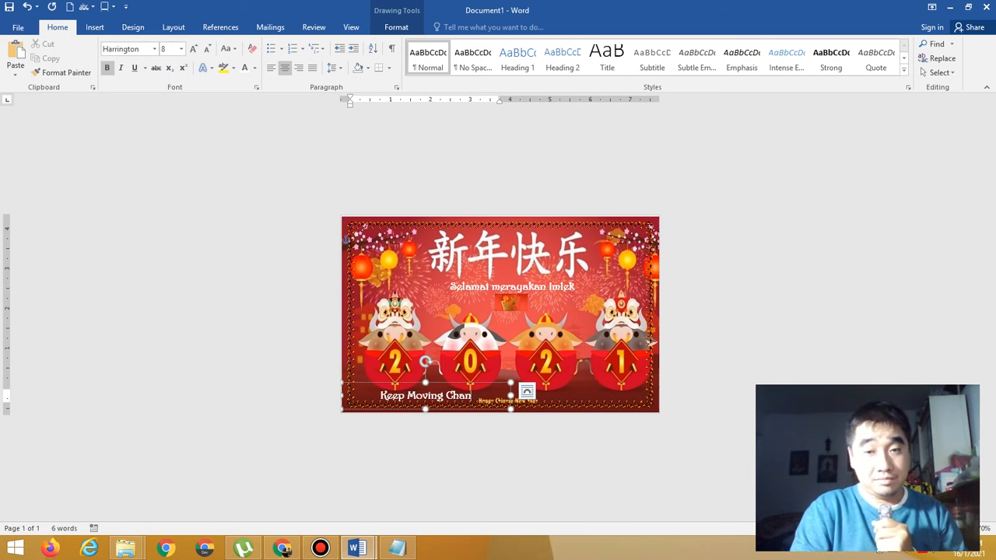
pyautogui.write('ne')
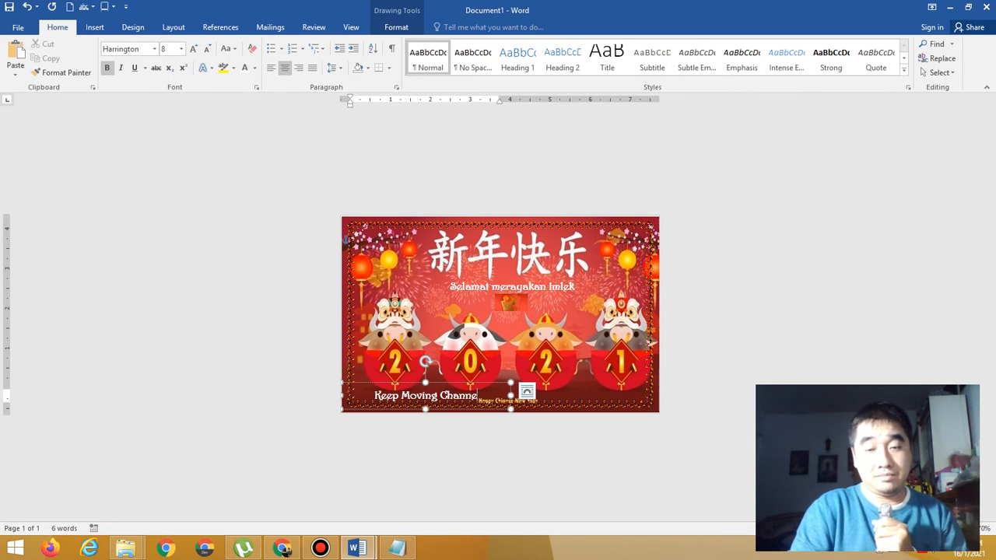
pyautogui.write('l')
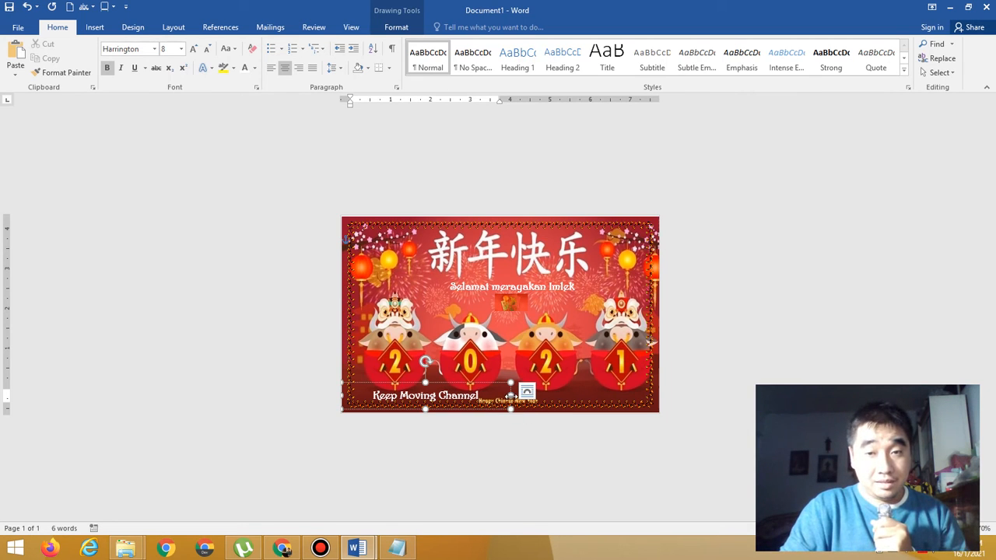
# Narrow the "Keep Moving Channel" text box around its text, shift it slightly inward from the card's corner and open its font size choices
pyautogui.moveTo(510, 396); pyautogui.dragTo(486, 397)
pyautogui.moveTo(472, 401)
pyautogui.mouseDown()
pyautogui.moveTo(462, 399)
pyautogui.moveTo(471, 395)
pyautogui.mouseUp()
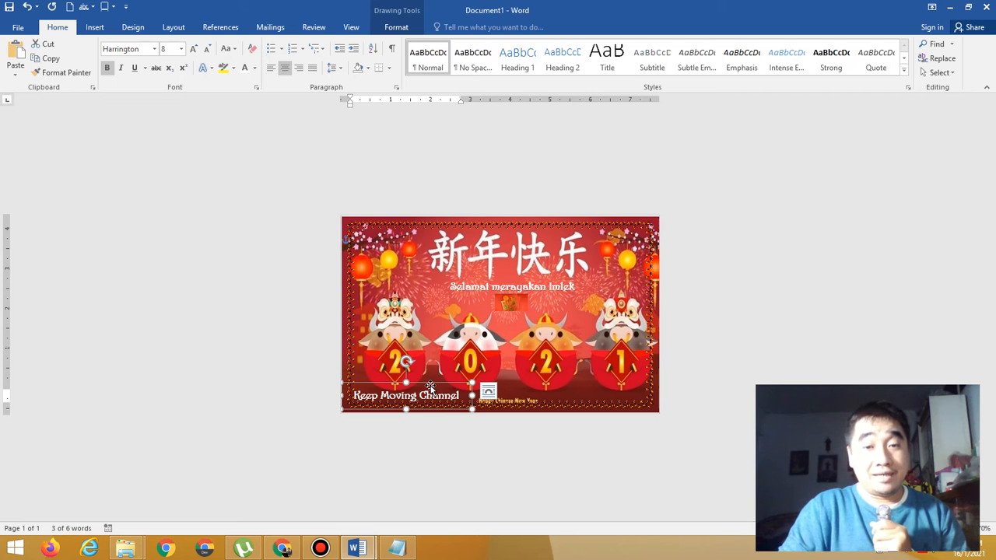
pyautogui.moveTo(430, 386); pyautogui.dragTo(440, 382)
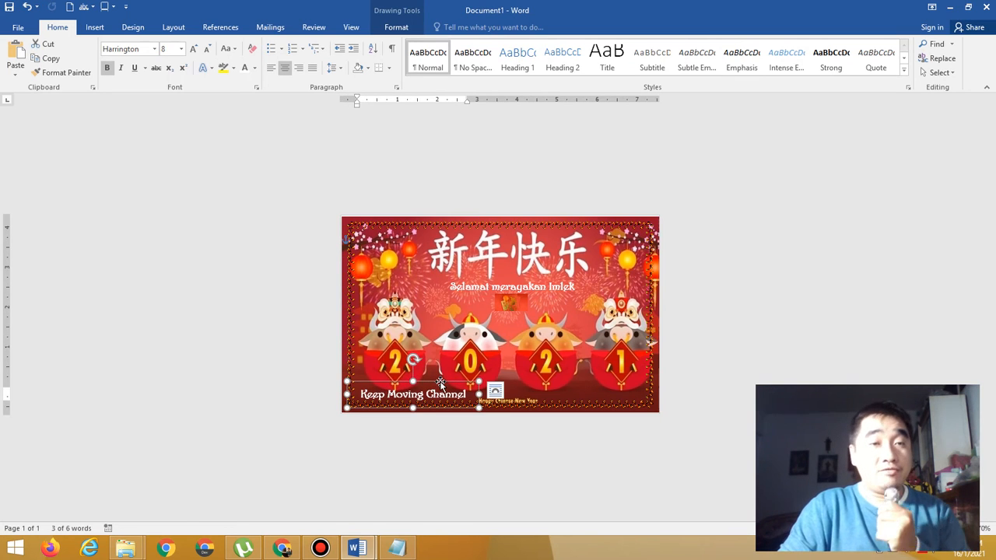
pyautogui.click(181, 49)
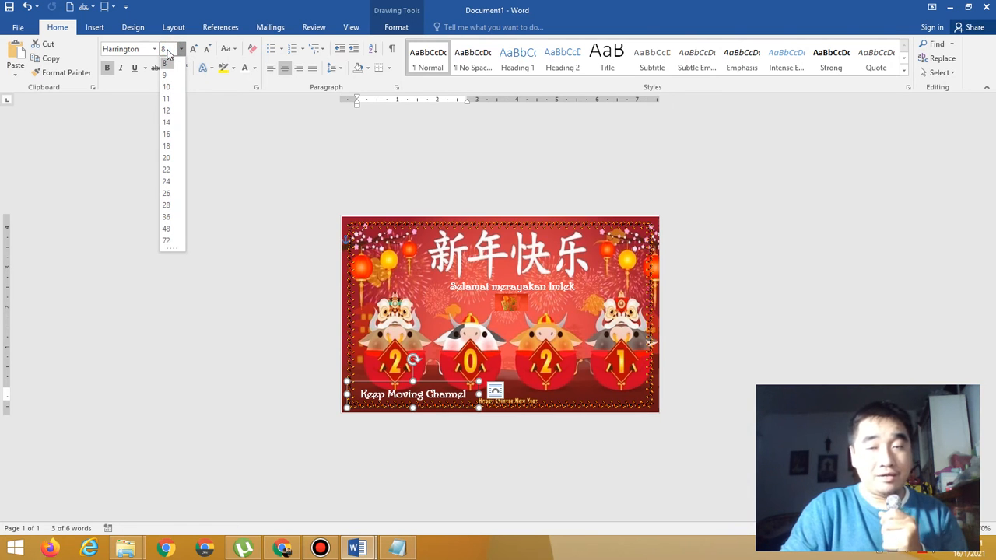
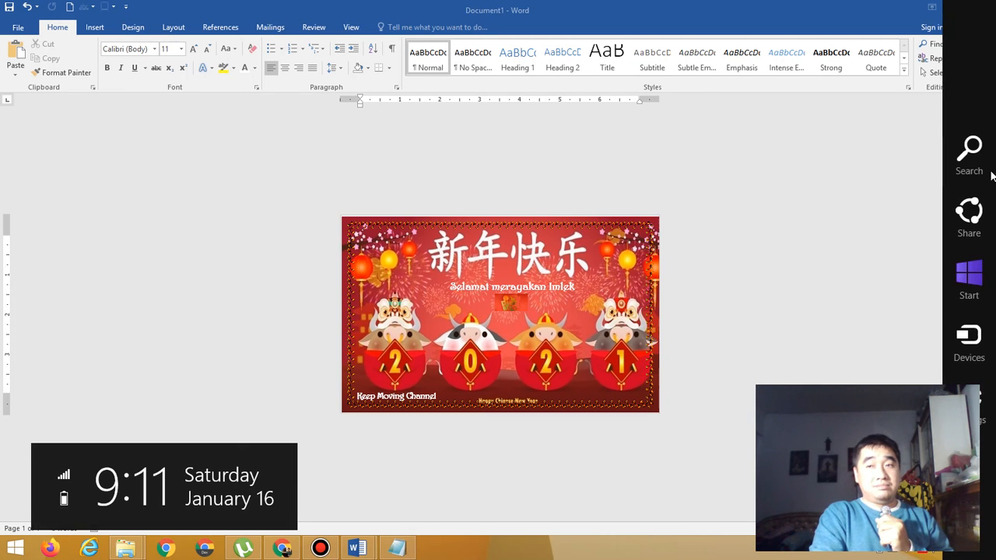
# Search the computer for "paint", open Paint and paste the screenshot of the Word window onto the canvas
pyautogui.click(970, 152)
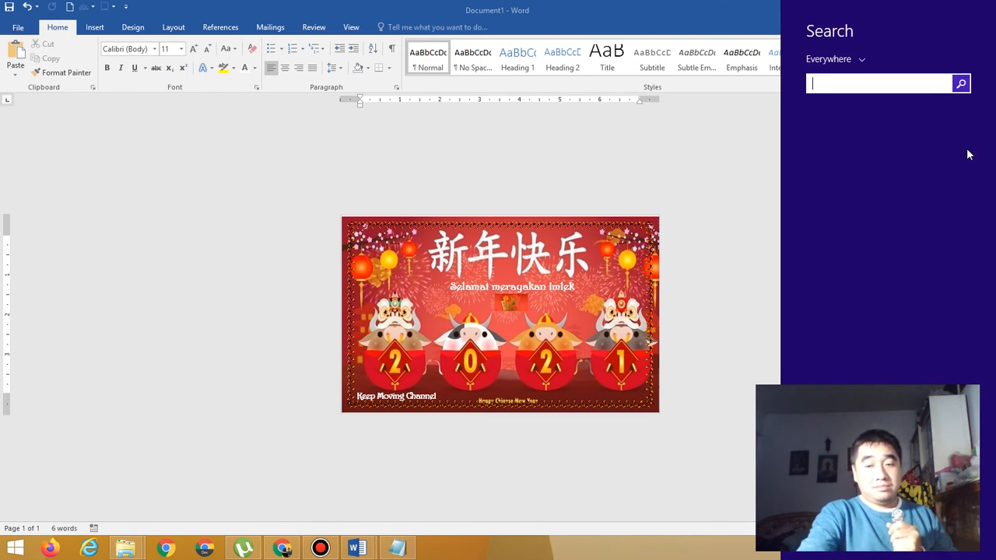
pyautogui.write('paint')
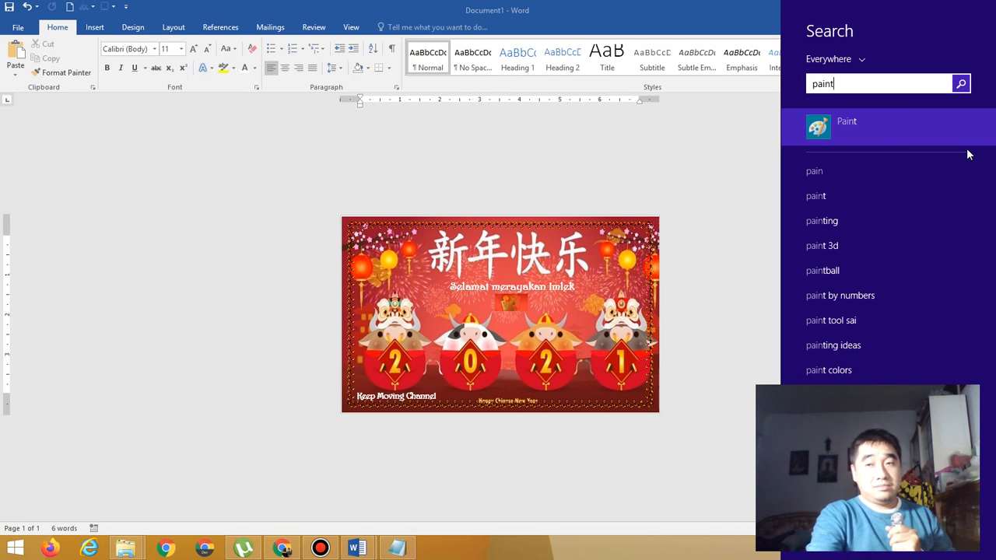
pyautogui.press('Return')
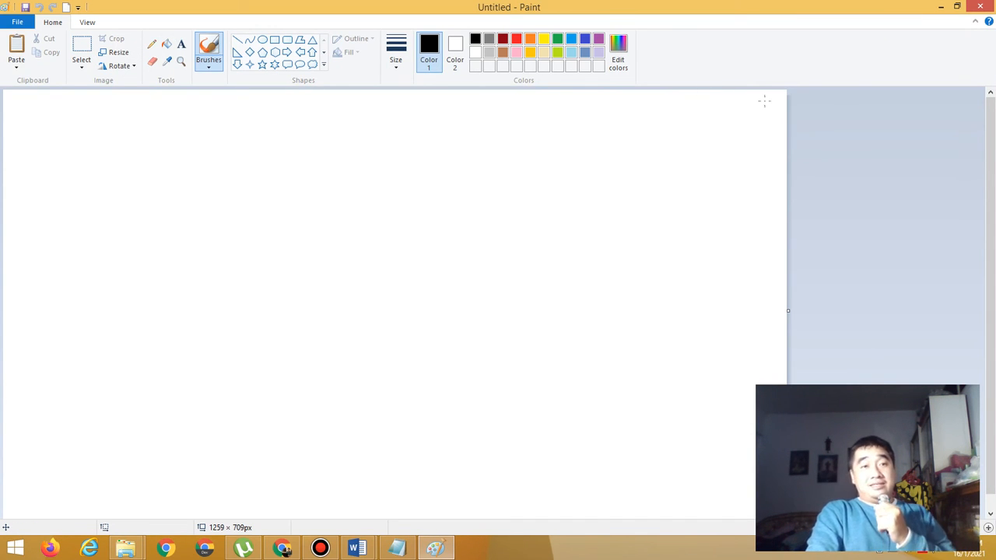
pyautogui.click(17, 43)
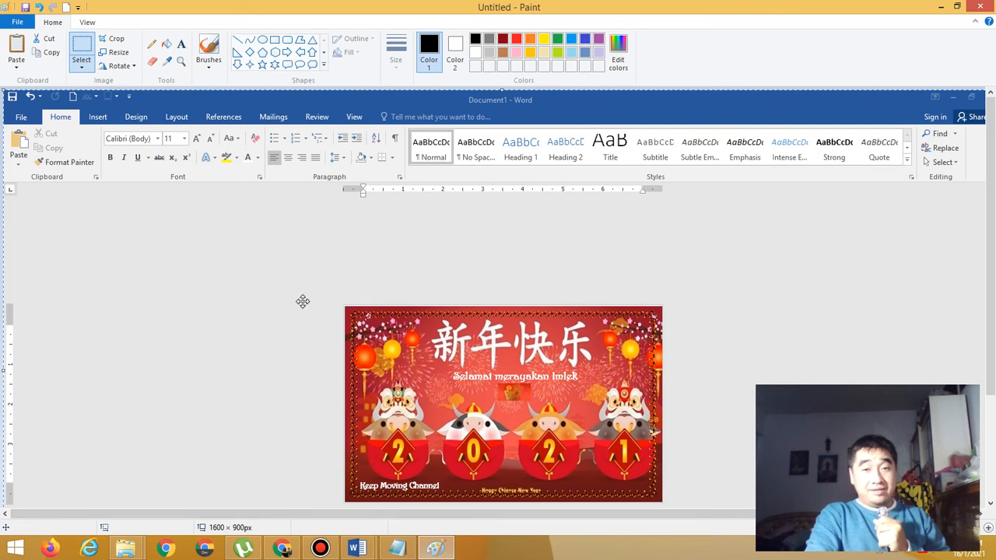
# Select the card in the pasted screenshot, lower the selection's upper edge to make it 513 × 311 px, and crop the image to it
pyautogui.click(83, 45)
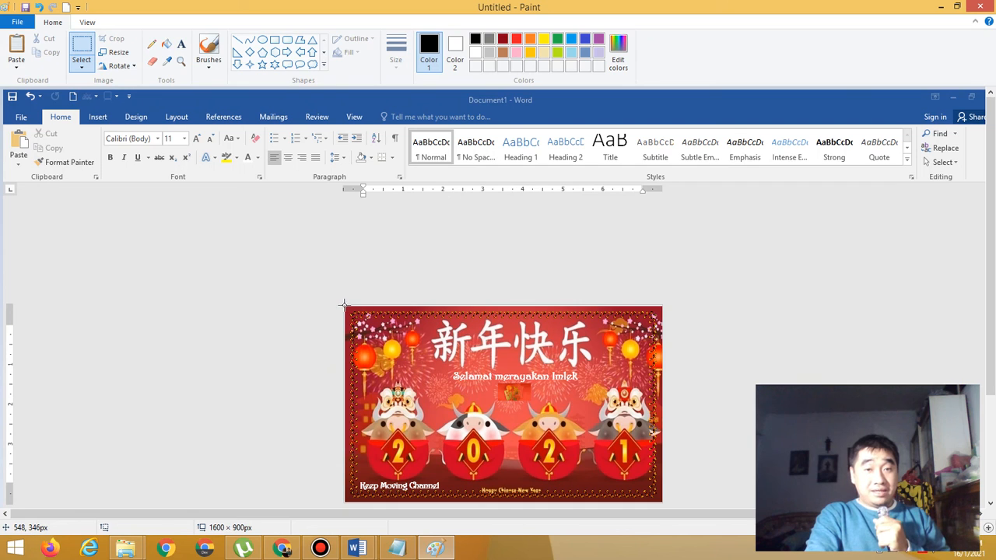
pyautogui.moveTo(344, 303); pyautogui.dragTo(663, 502)
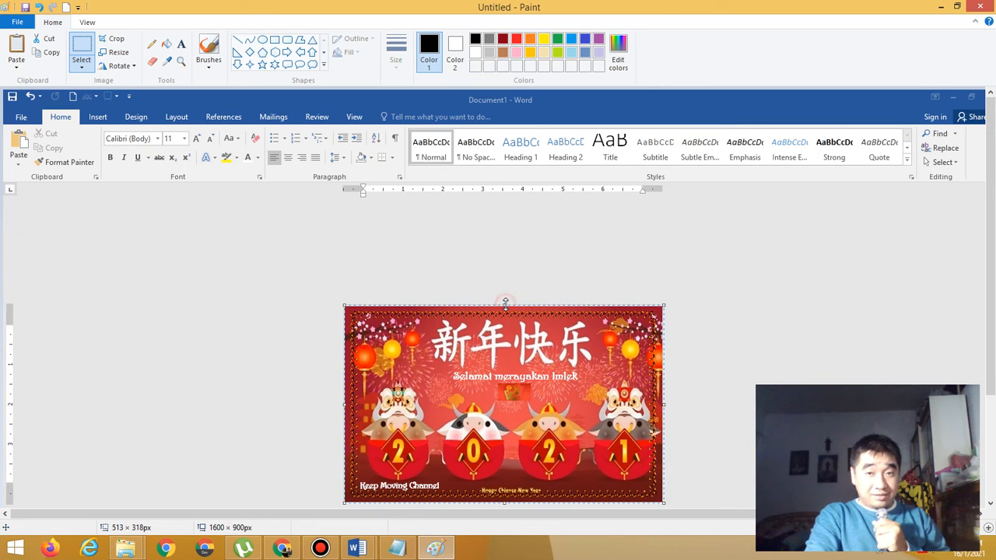
pyautogui.moveTo(505, 301); pyautogui.dragTo(506, 310)
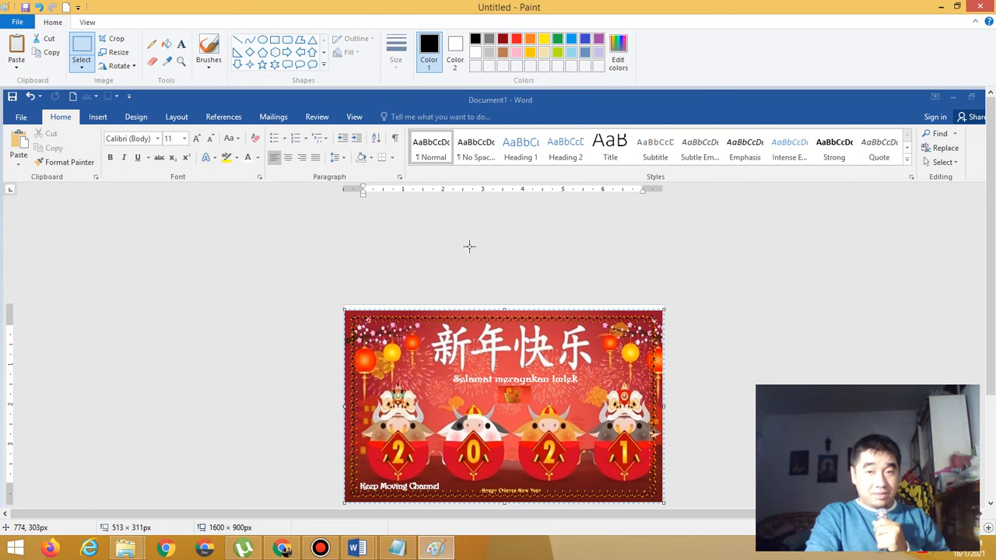
pyautogui.click(112, 41)
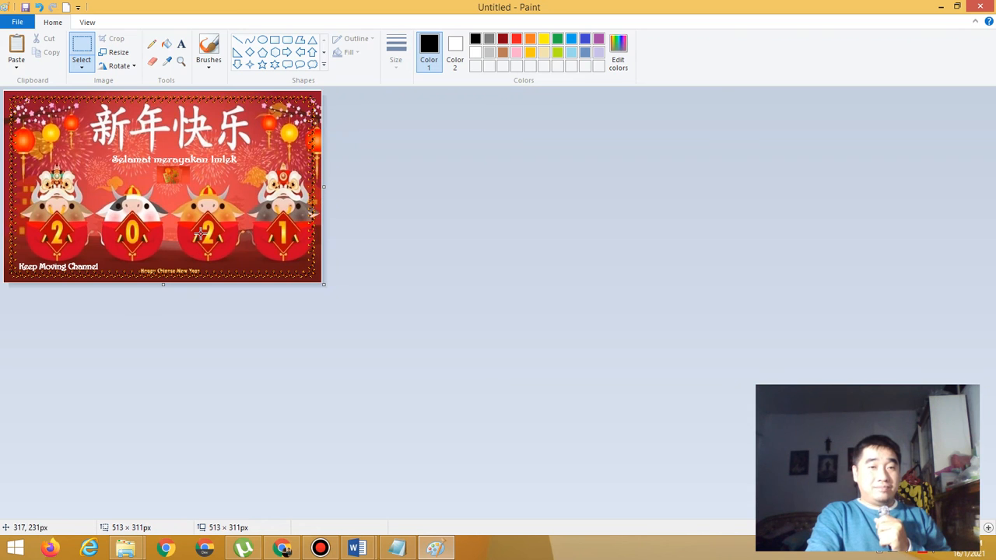
# Save the cropped card as a JPEG picture named "Kartu Imlek Digital.jpg" in the Pictures folder and close Paint
pyautogui.click(16, 24)
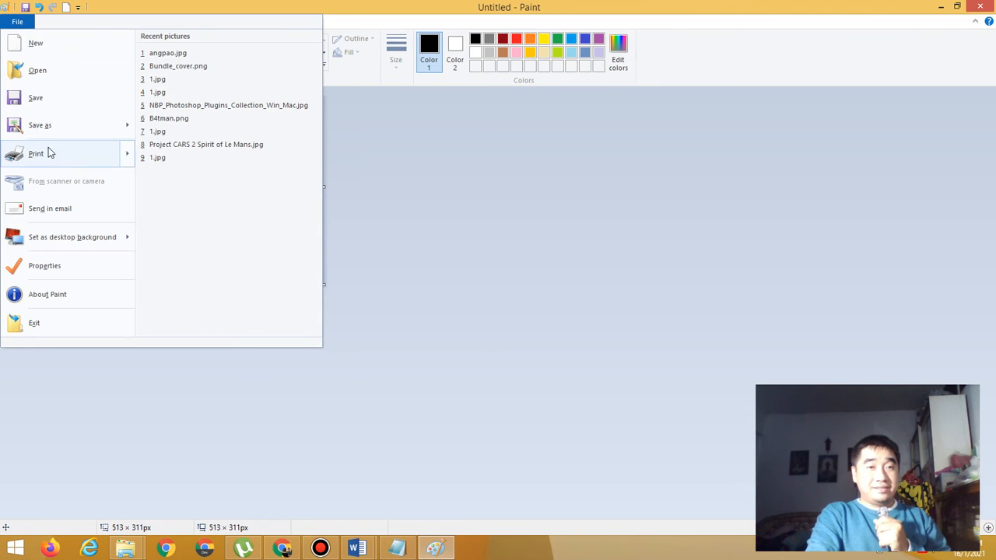
pyautogui.moveTo(75, 135)
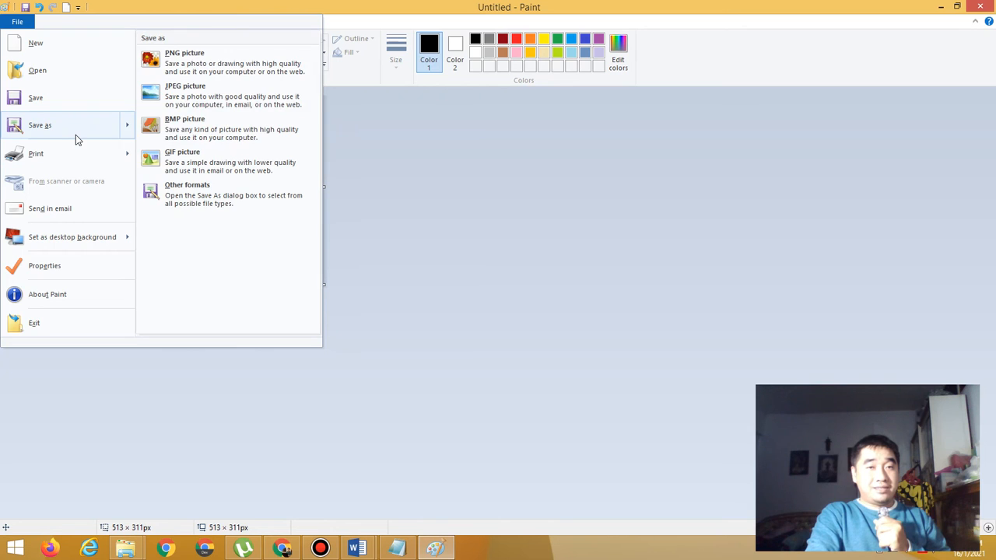
pyautogui.click(266, 97)
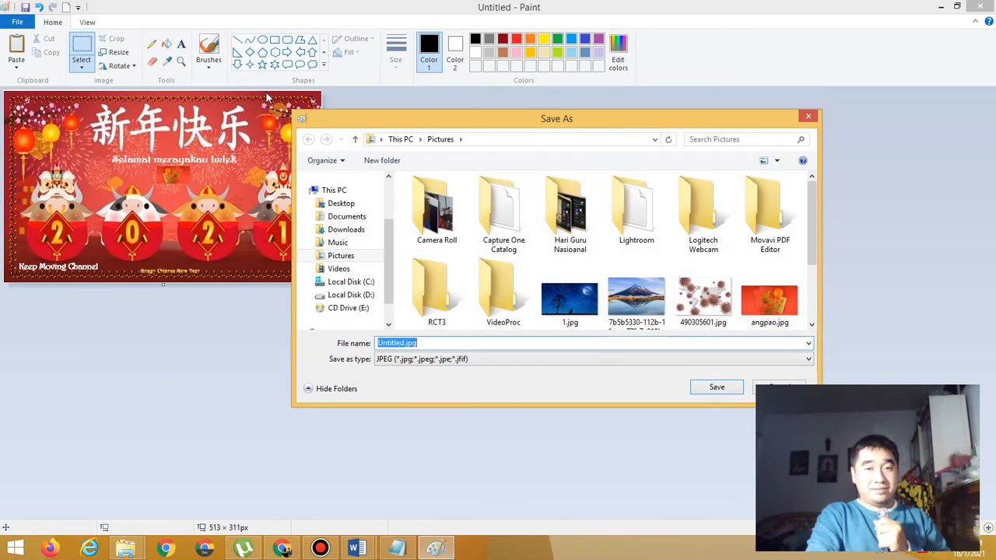
pyautogui.click(405, 344)
pyautogui.press('BackSpace')
pyautogui.press('BackSpace')
pyautogui.press('BackSpace')
pyautogui.press('BackSpace')
pyautogui.press('BackSpace')
pyautogui.press('BackSpace')
pyautogui.press('BackSpace')
pyautogui.press('BackSpace')
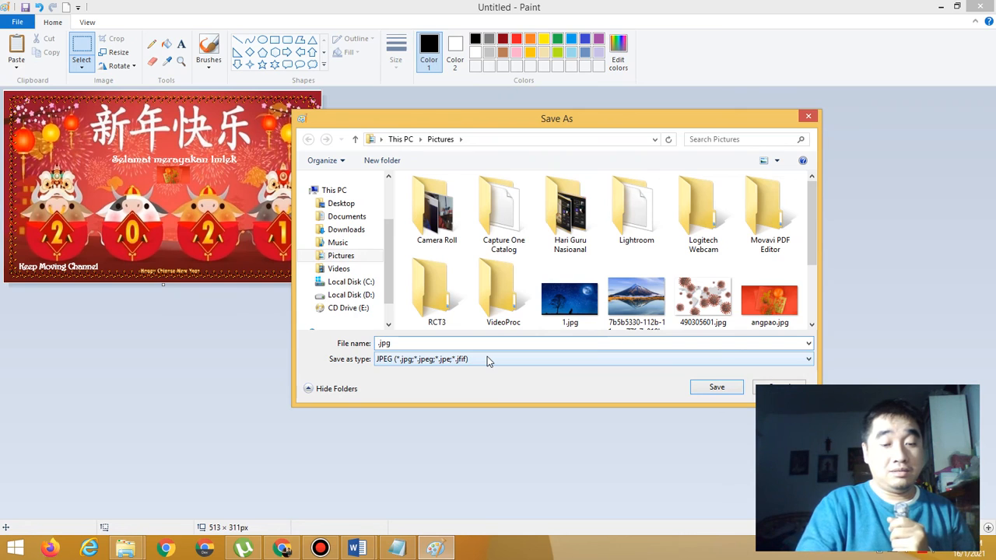
pyautogui.write('Kart')
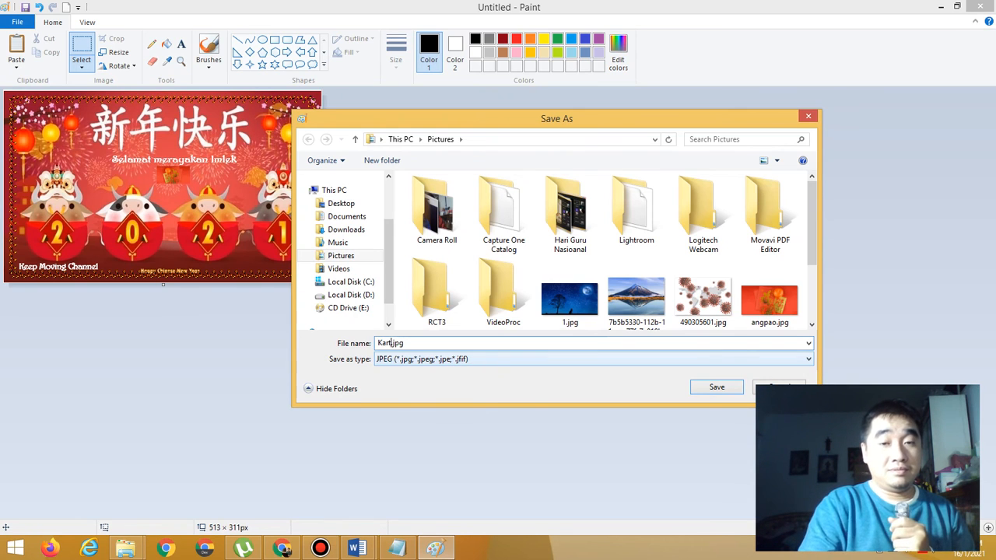
pyautogui.write('u ')
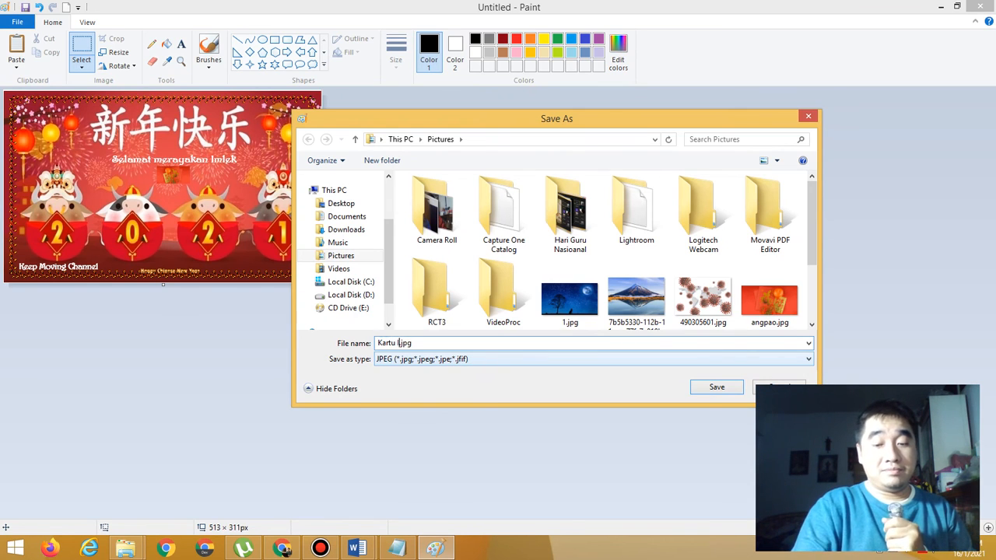
pyautogui.write('Imlek')
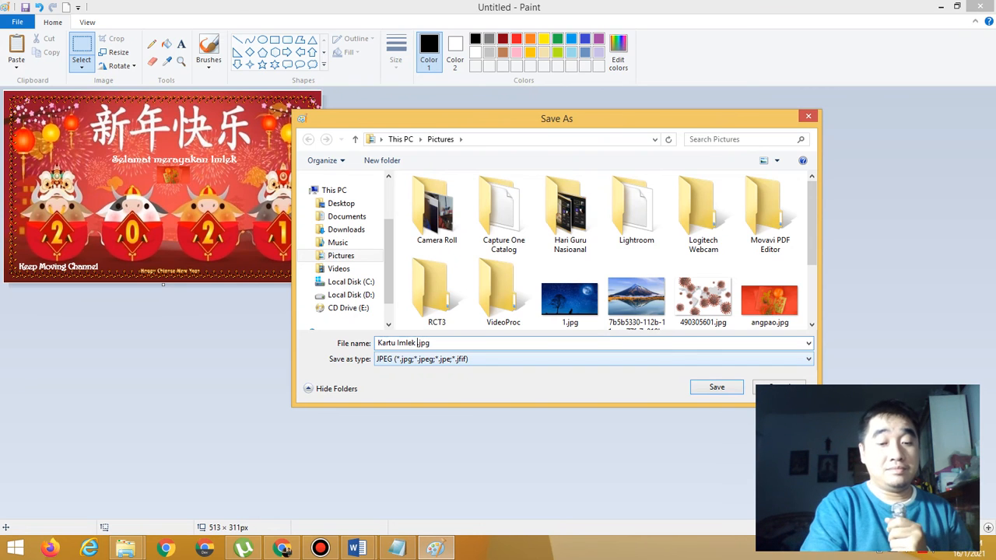
pyautogui.write(' Digital')
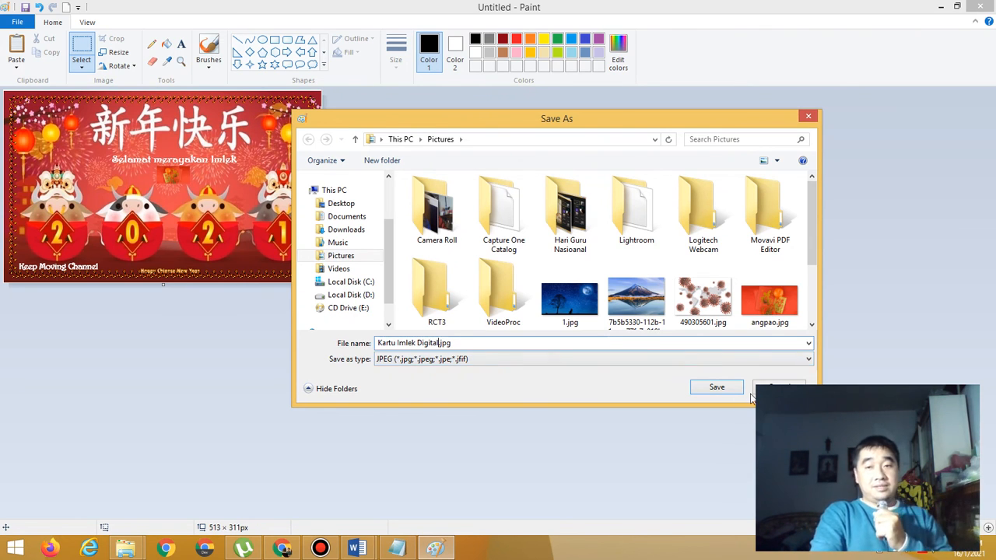
pyautogui.click(717, 388)
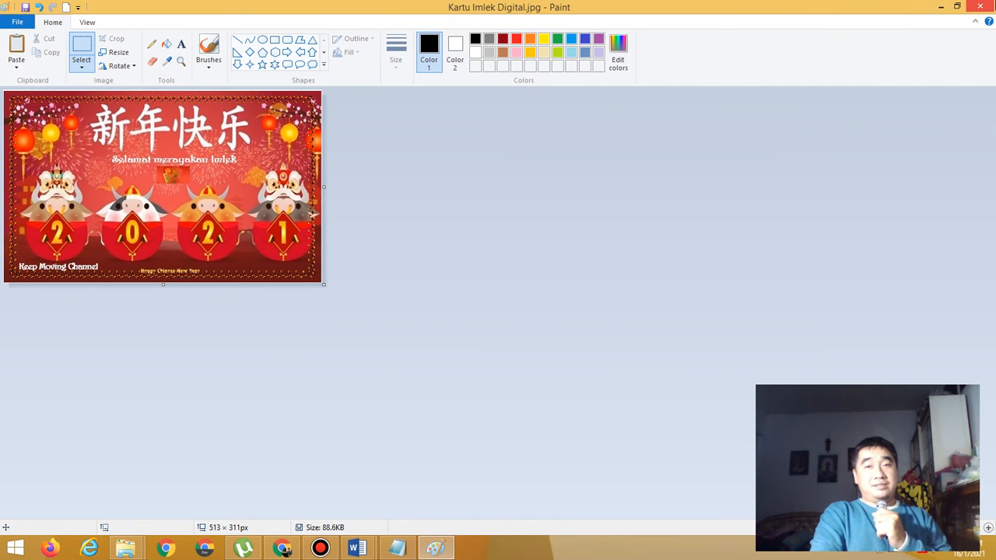
pyautogui.click(981, 6)
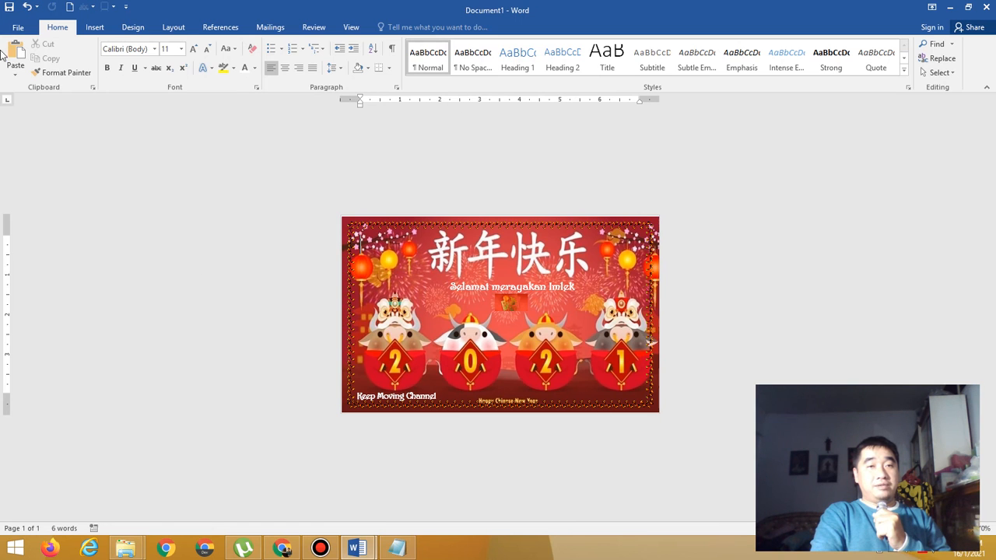
# Start saving the Word document under a new name, choosing D: > SMP Meth 3 > TIK 2020-2021 > Kelas 8 > Semester 1 as the location
pyautogui.click(13, 28)
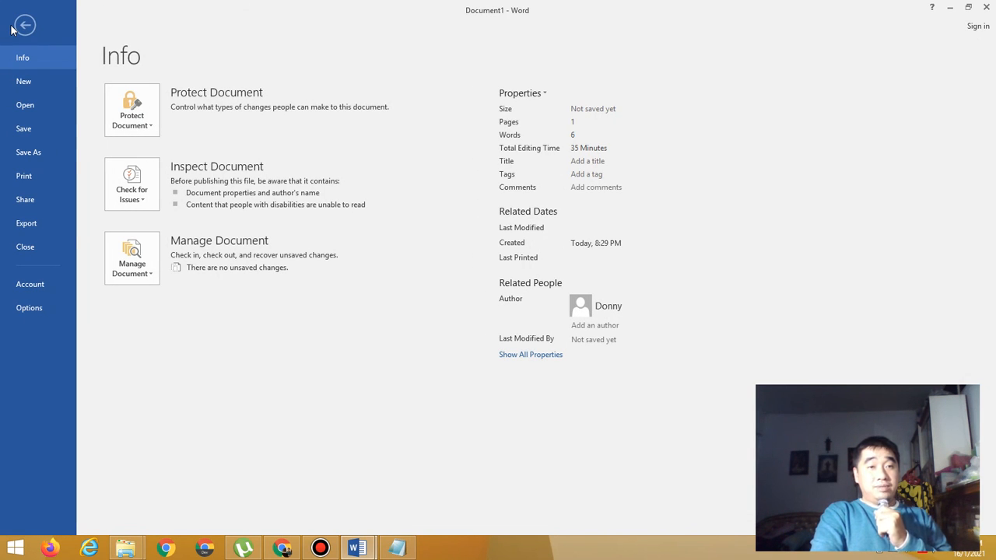
pyautogui.click(28, 152)
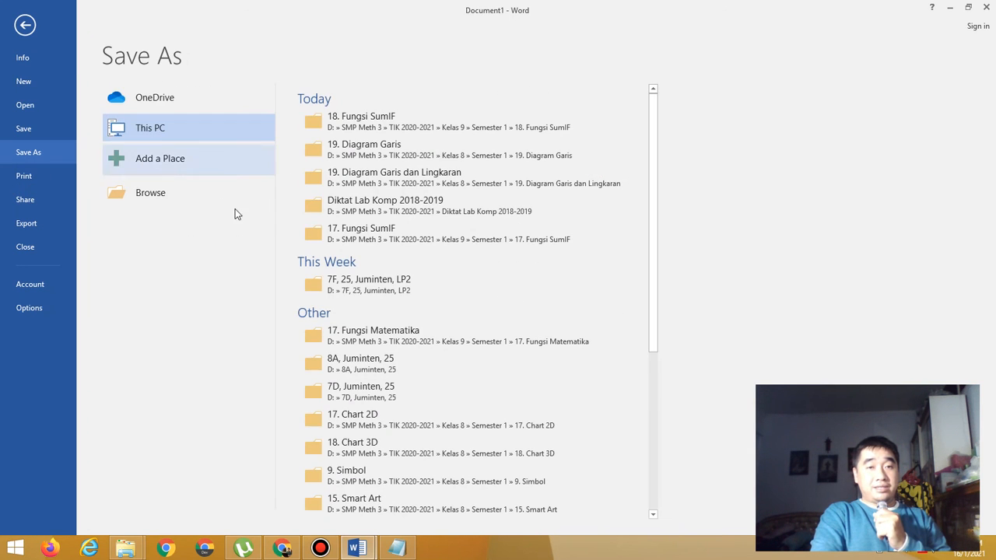
pyautogui.click(179, 200)
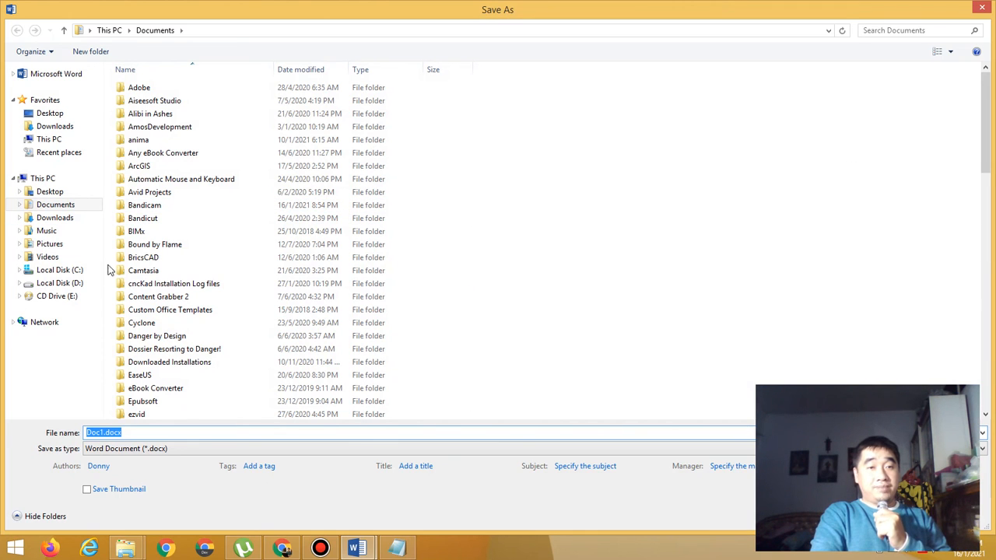
pyautogui.click(62, 283)
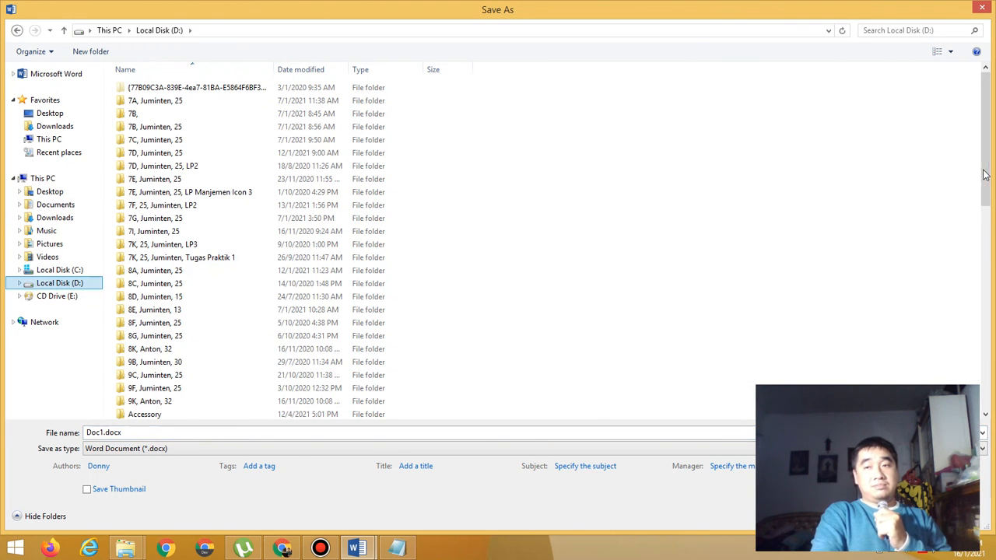
pyautogui.moveTo(990, 175); pyautogui.dragTo(990, 368)
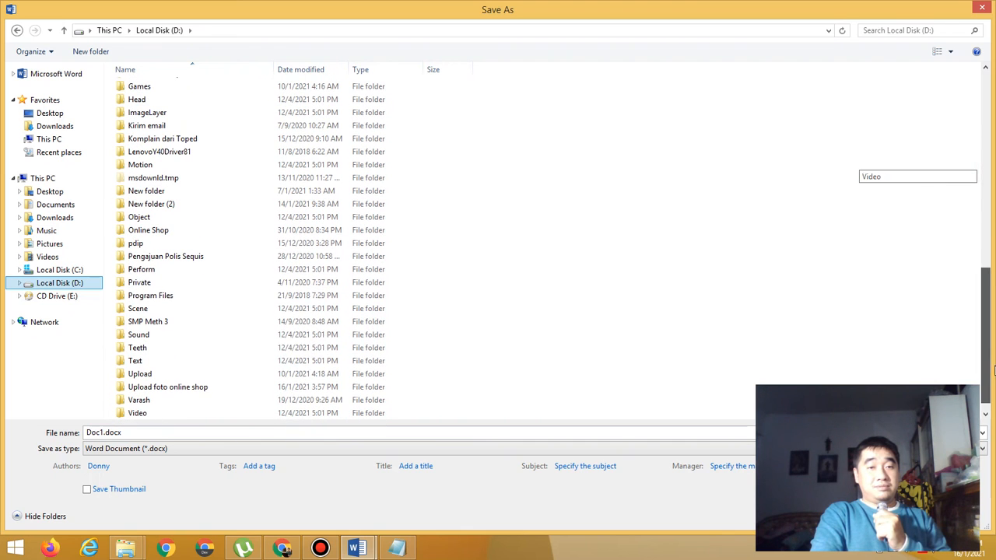
pyautogui.doubleClick(195, 322)
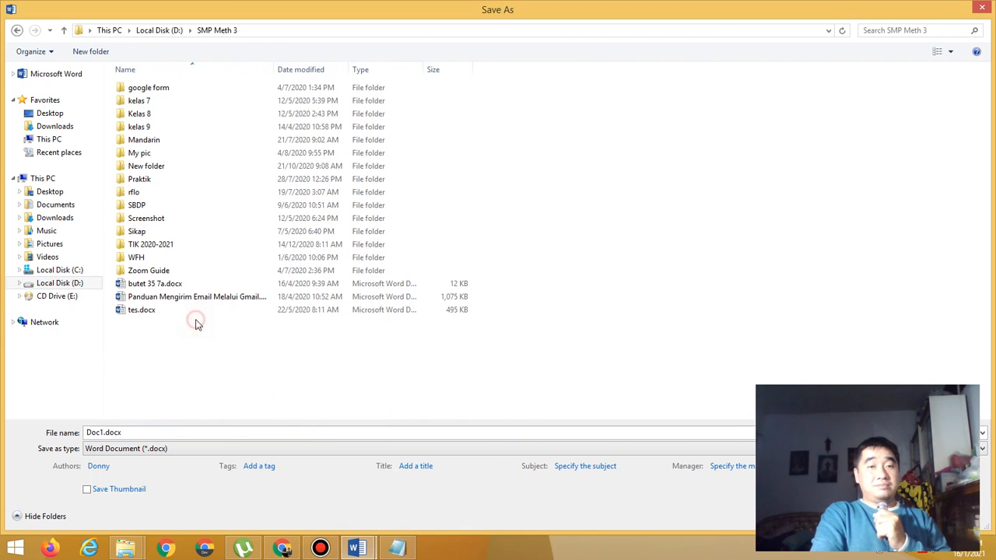
pyautogui.doubleClick(183, 244)
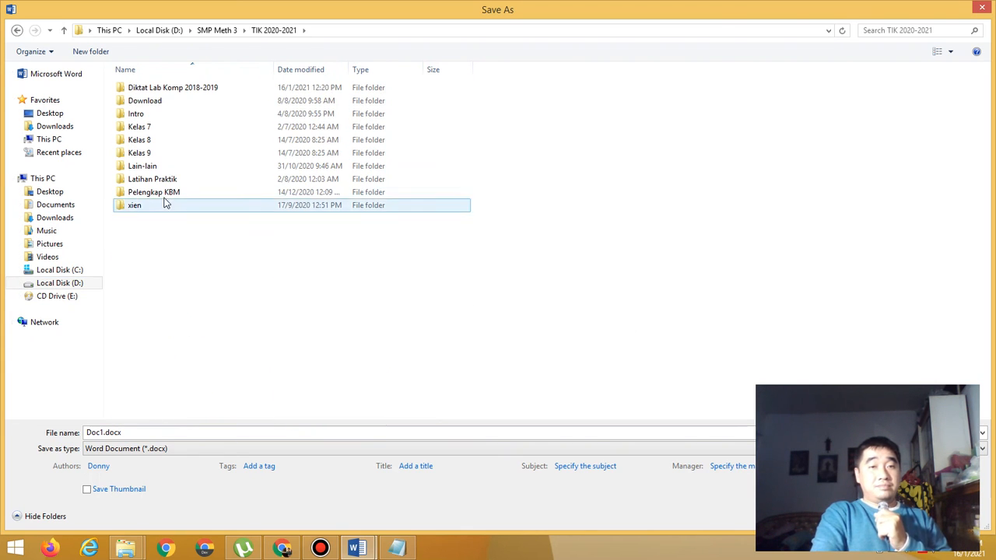
pyautogui.doubleClick(167, 142)
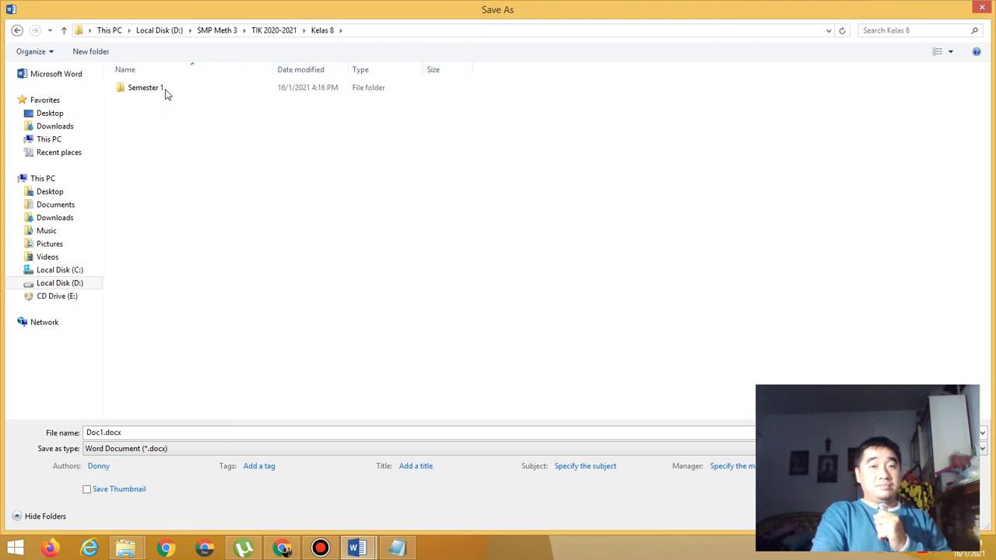
pyautogui.doubleClick(164, 89)
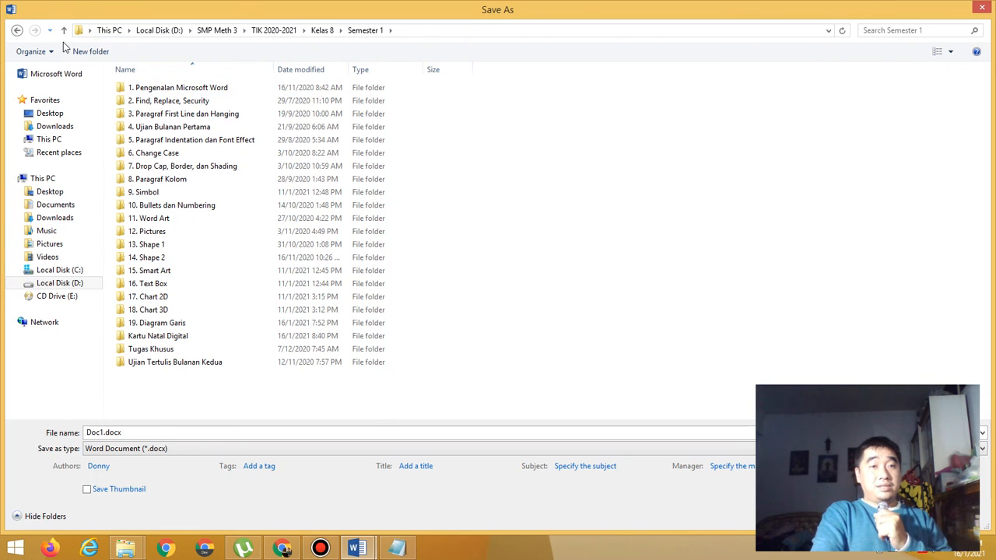
# Save the document as "Kartu Imlek Digital" in Word Document format and close it along with the Christmas card document
pyautogui.doubleClick(132, 432)
pyautogui.write('ka')
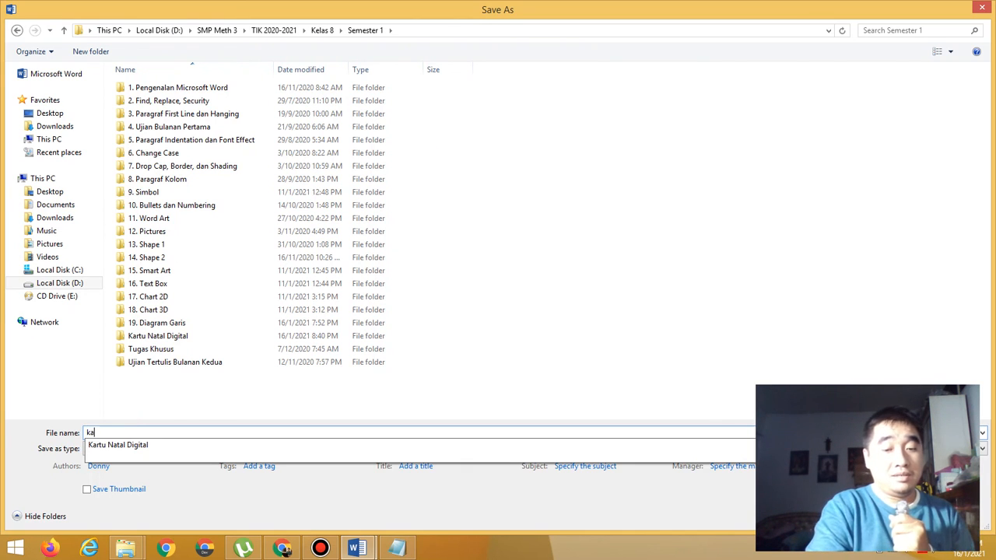
pyautogui.write('rtu')
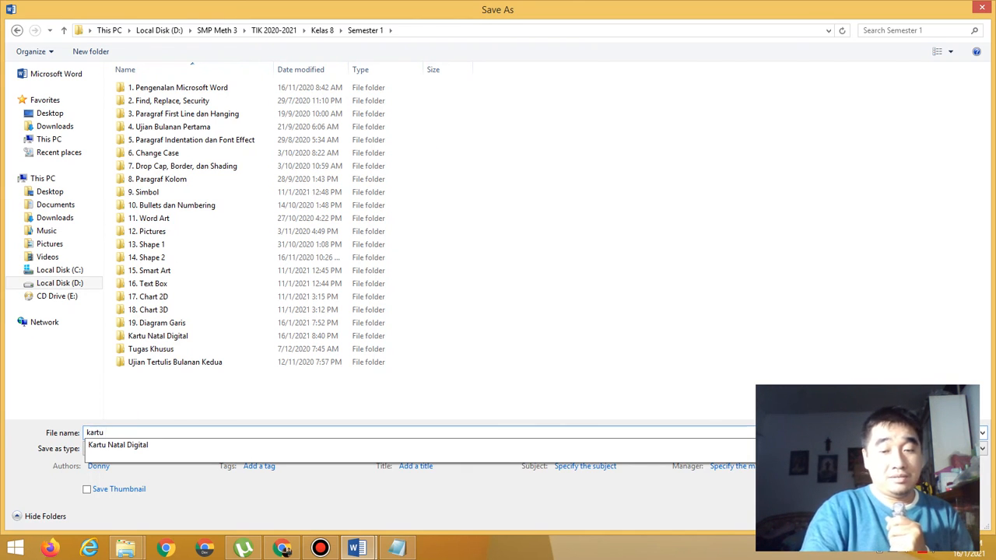
pyautogui.write(' ini')
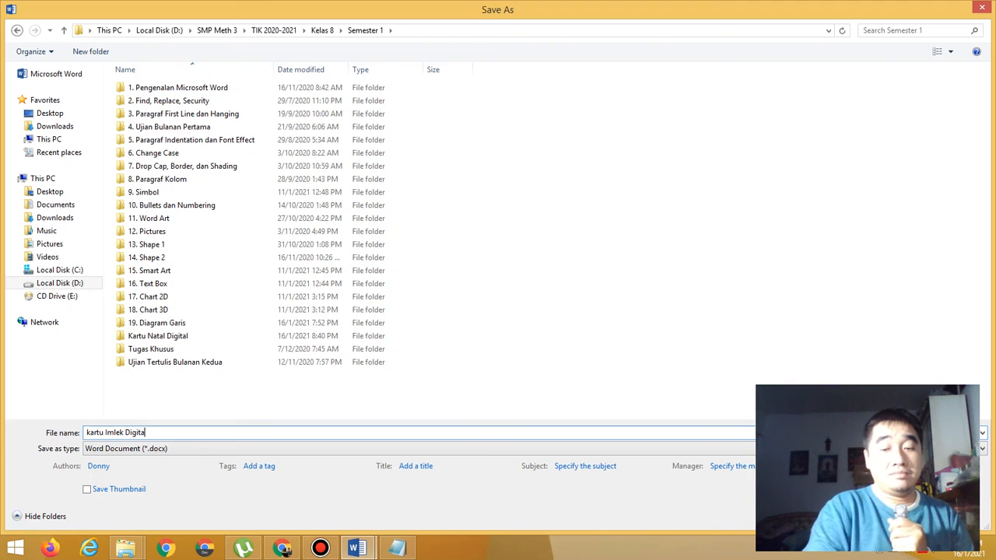
pyautogui.click(89, 432)
pyautogui.press('BackSpace')
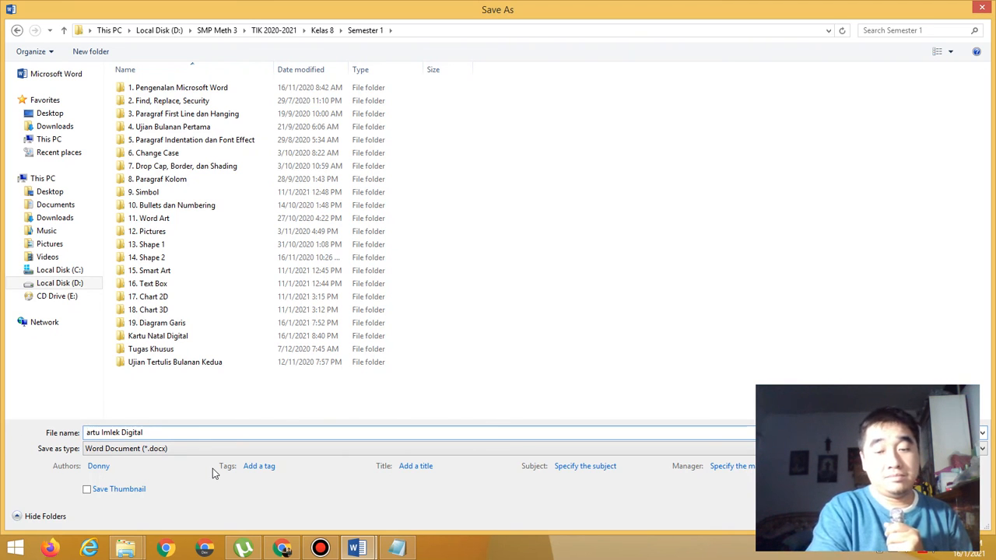
pyautogui.write('K')
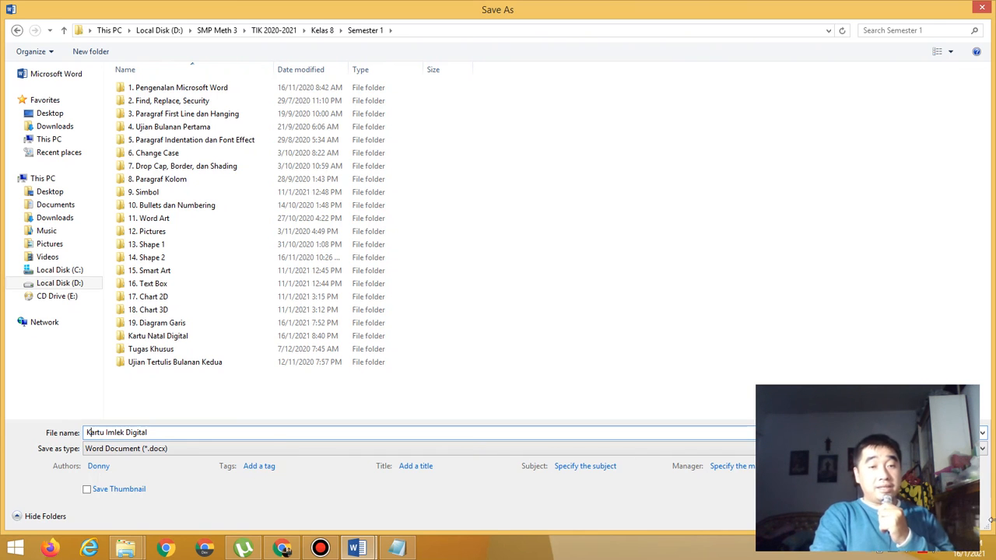
pyautogui.press('Return')
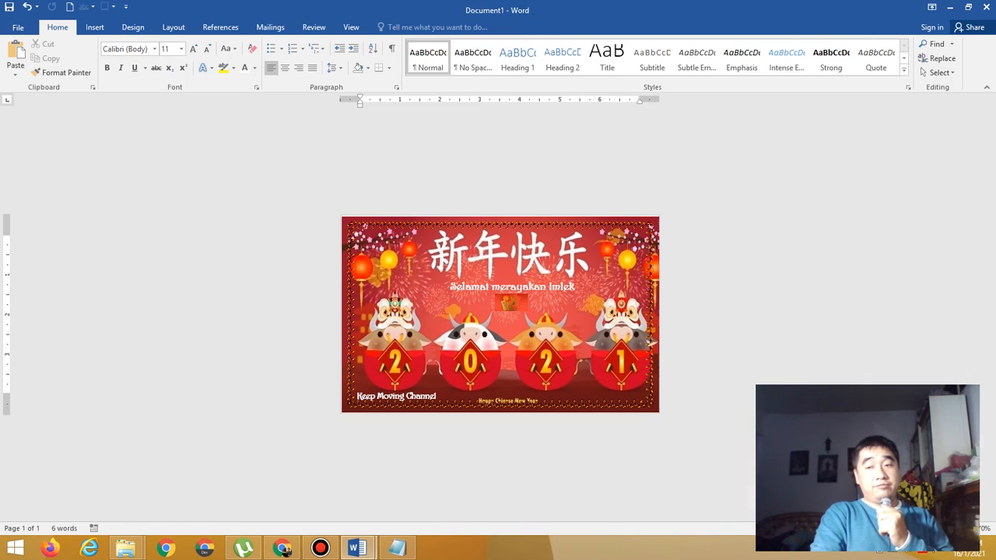
pyautogui.click(986, 6)
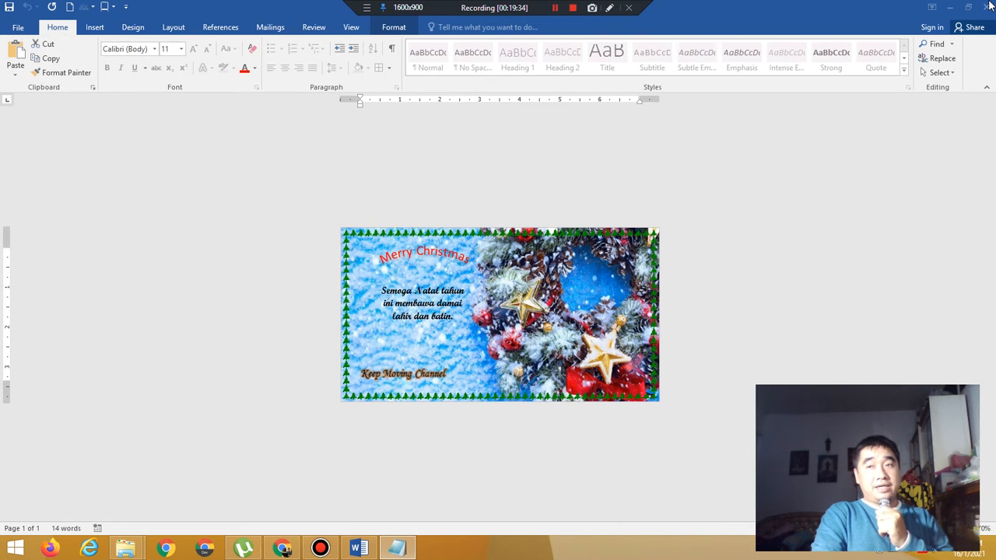
pyautogui.click(988, 7)
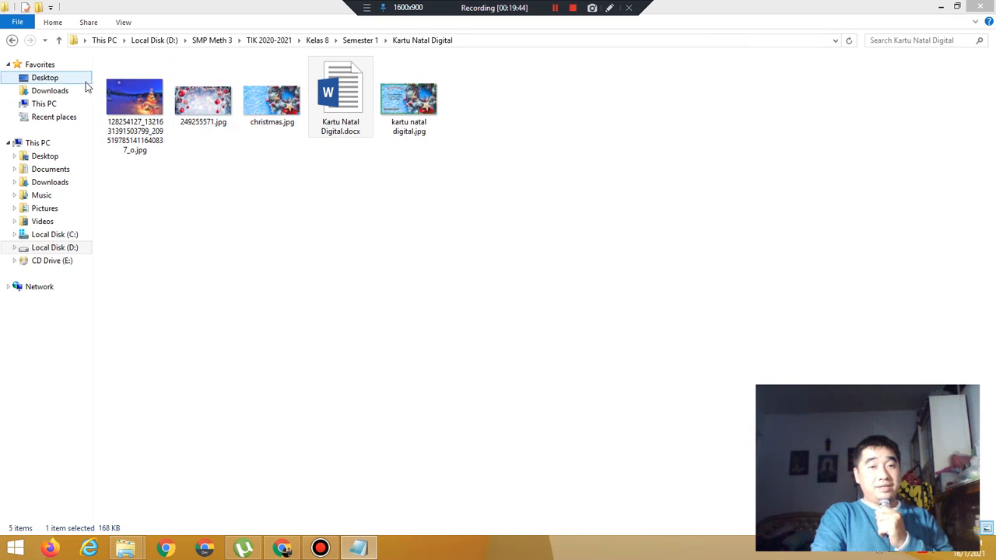
# Preview "Kartu Imlek Digital.jpg" from the Pictures folder to check the exported card, and close the preview
pyautogui.click(47, 211)
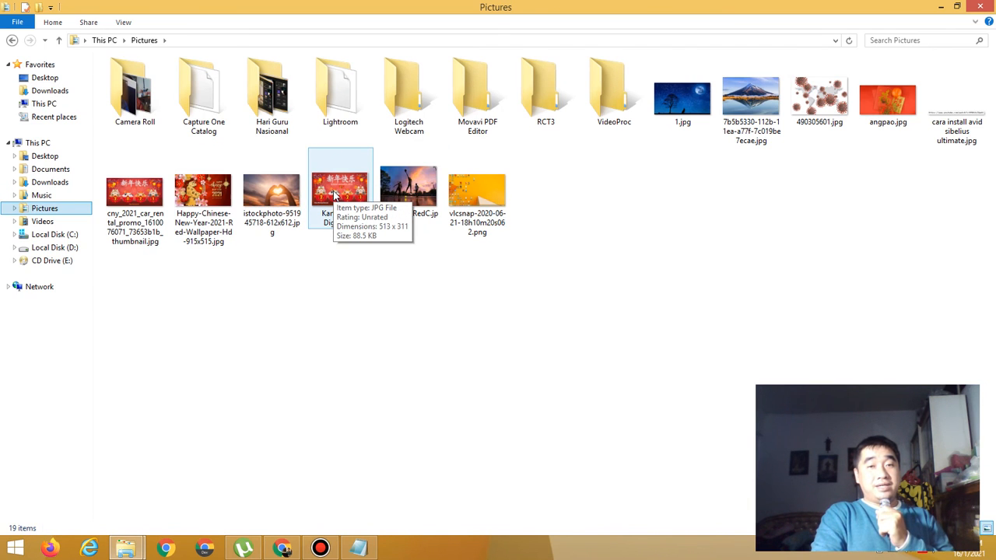
pyautogui.rightClick(334, 193)
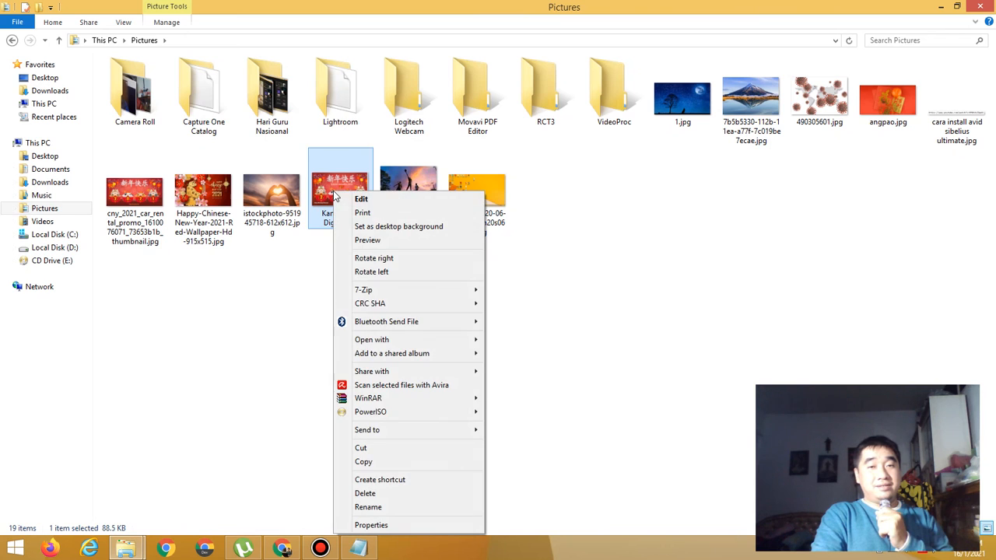
pyautogui.click(374, 238)
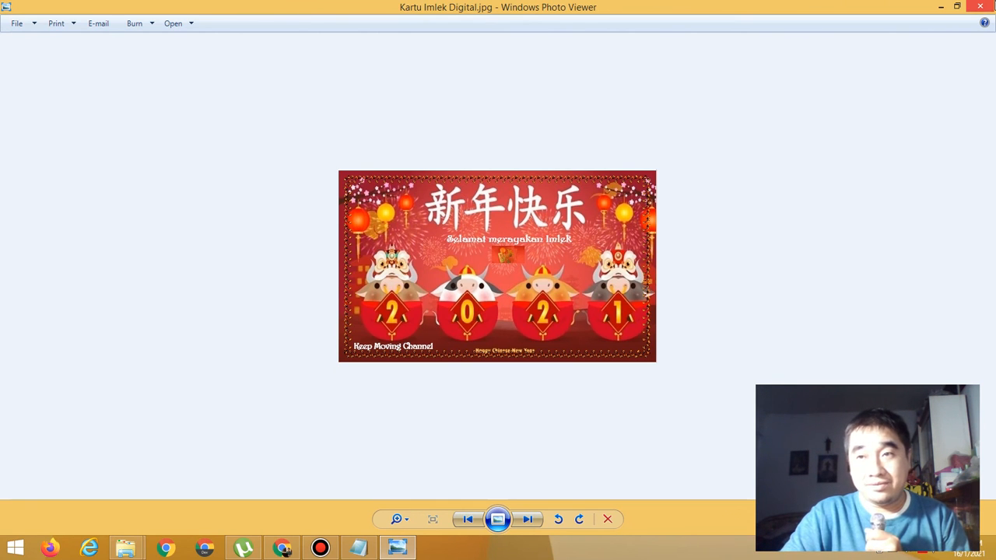
pyautogui.moveTo(979, 395)
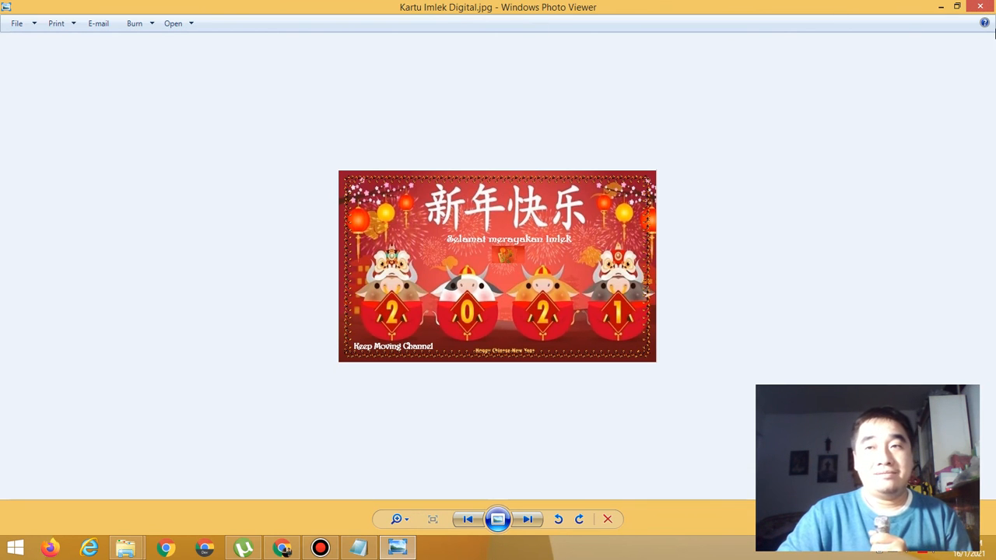
pyautogui.click(980, 6)
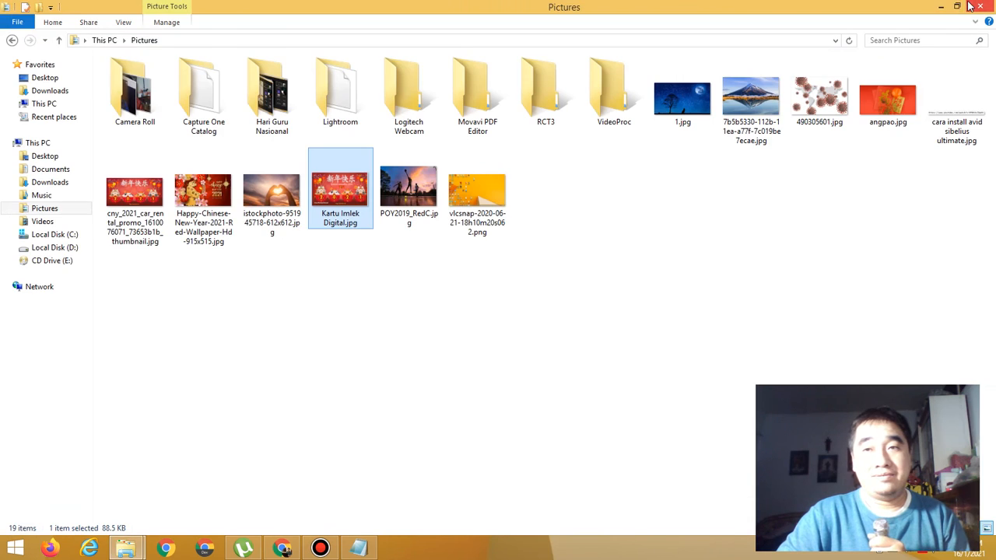